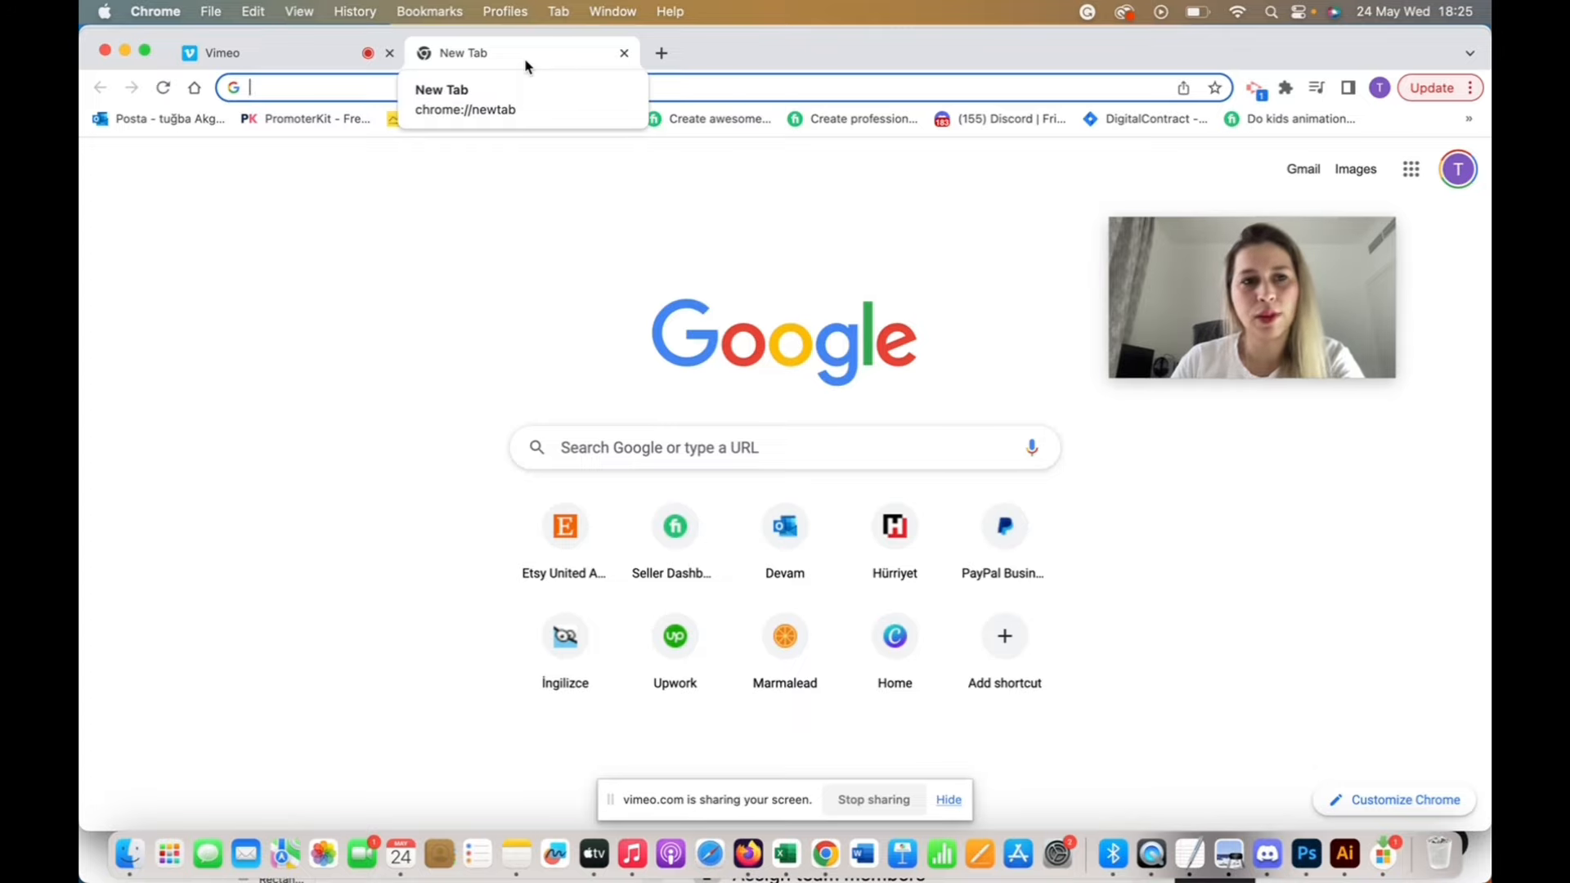
Search the web for freepik and open the Freepik website
type("freepik")
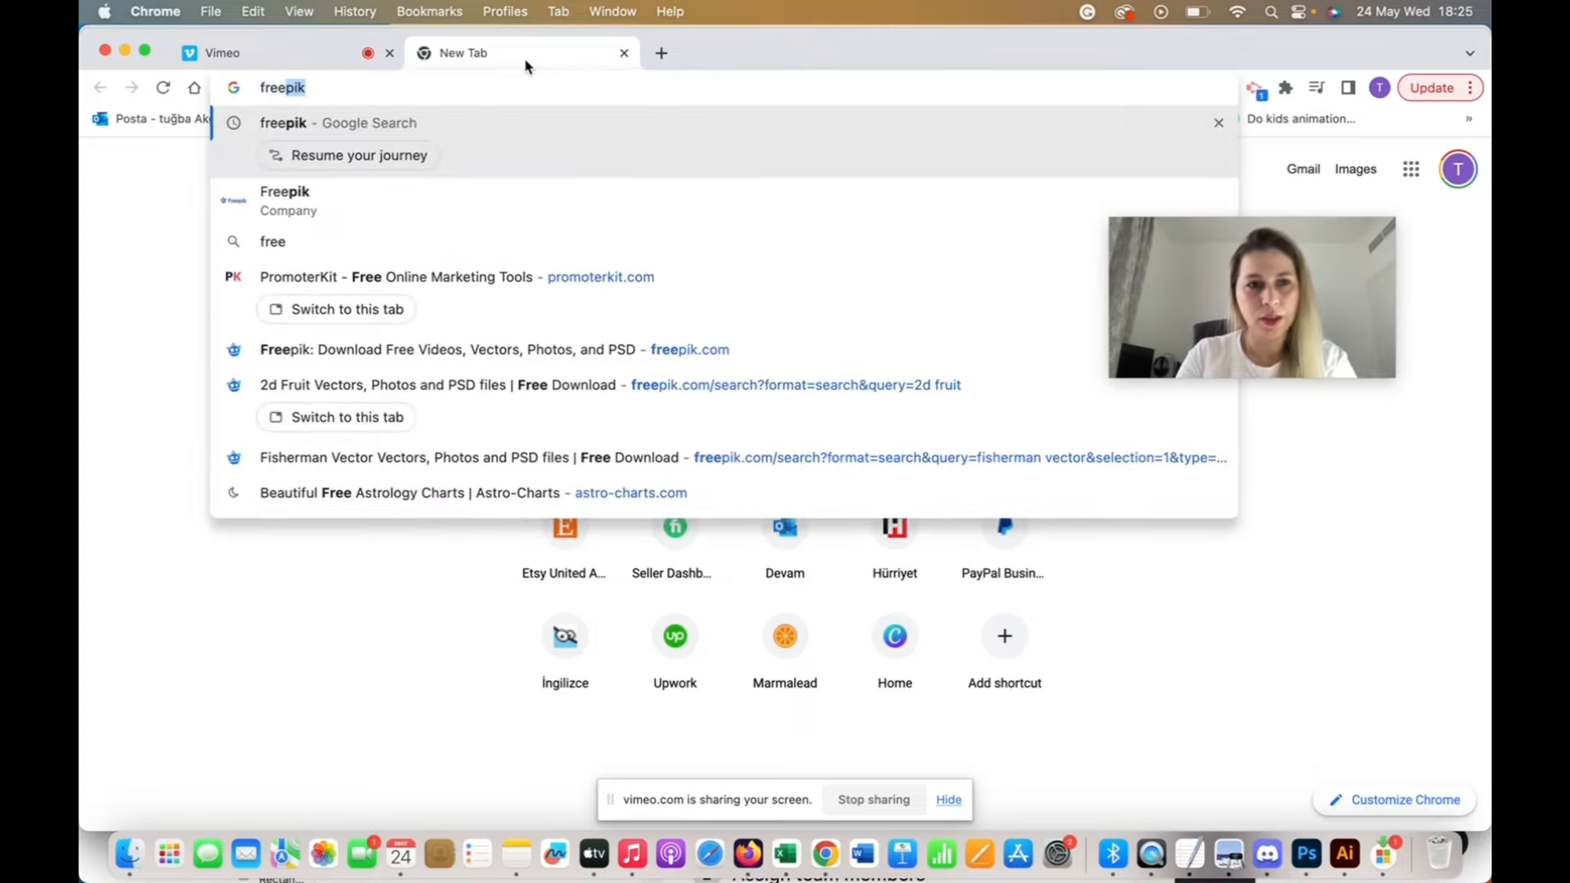
key("Return")
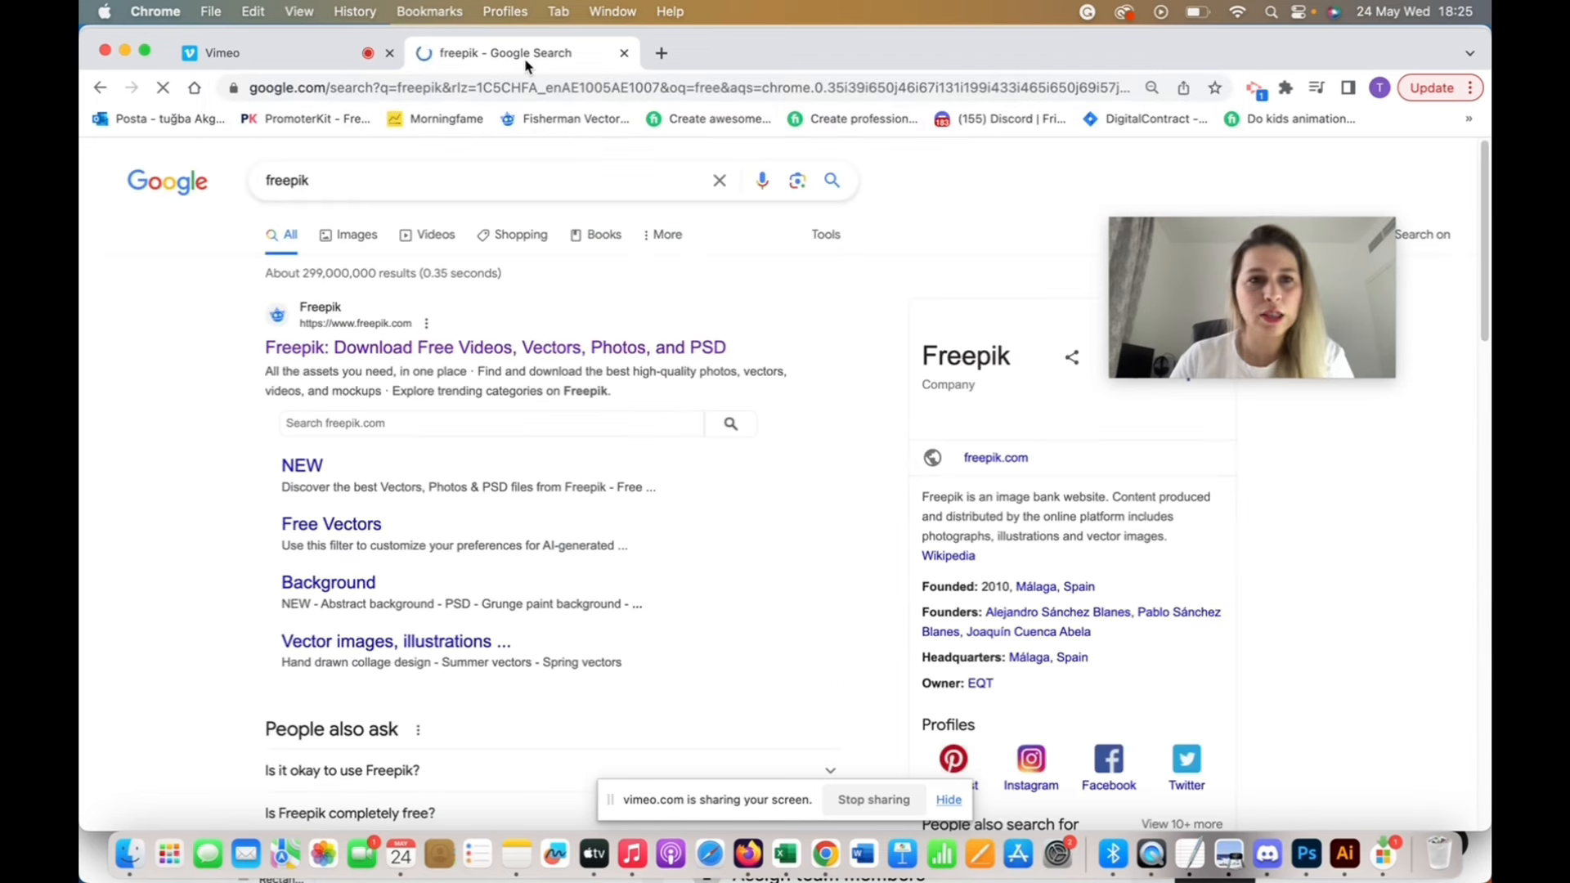
left_click(455, 349)
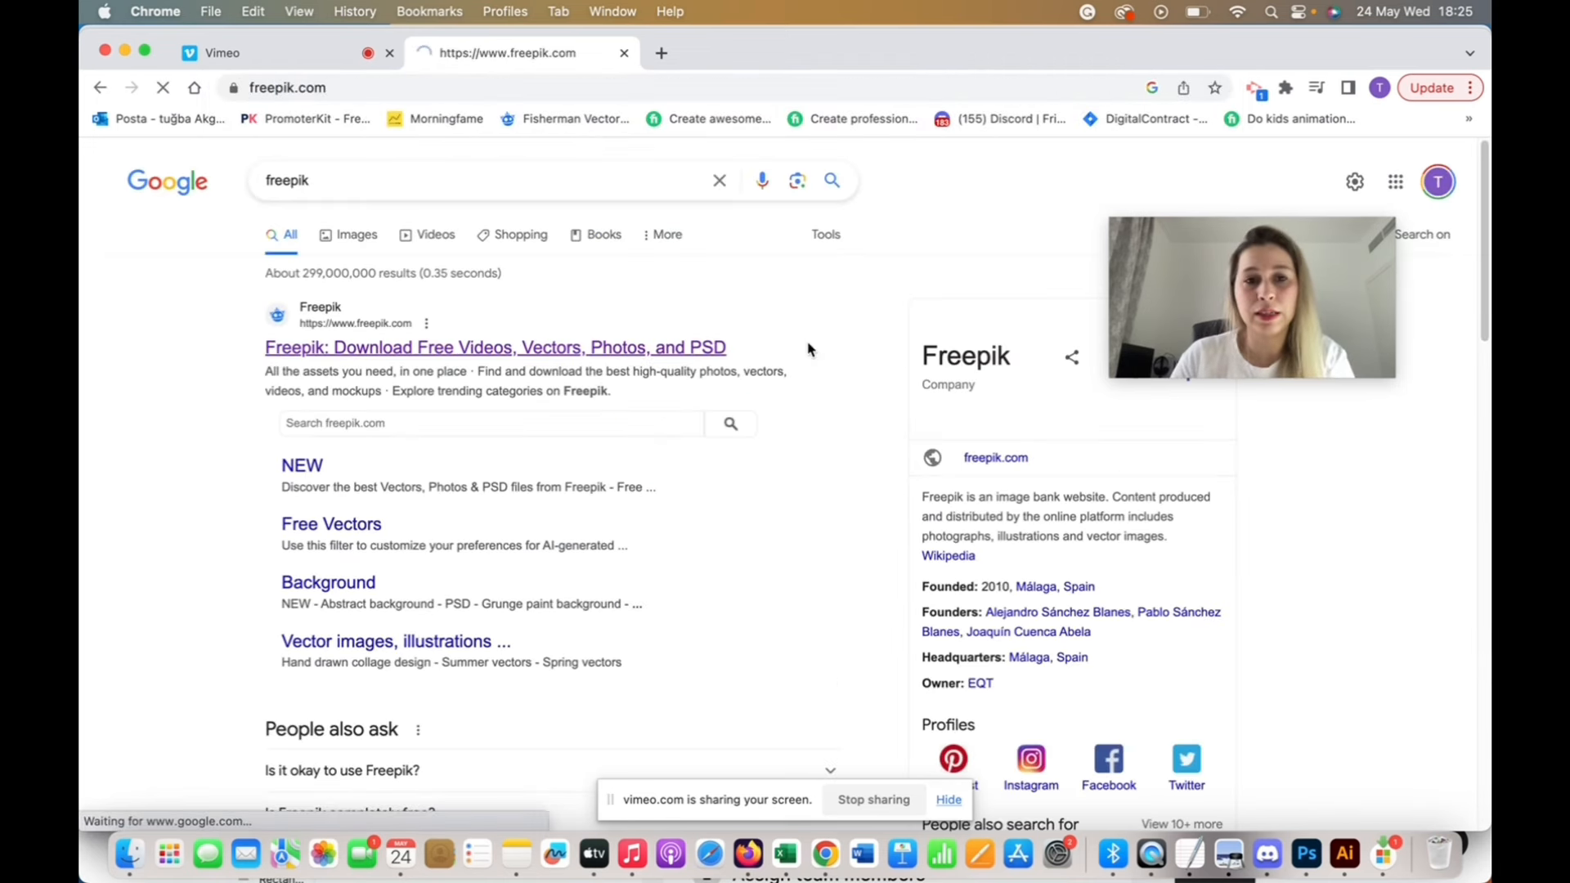
Search Freepik's assets for "fruit vector"
left_click(794, 384)
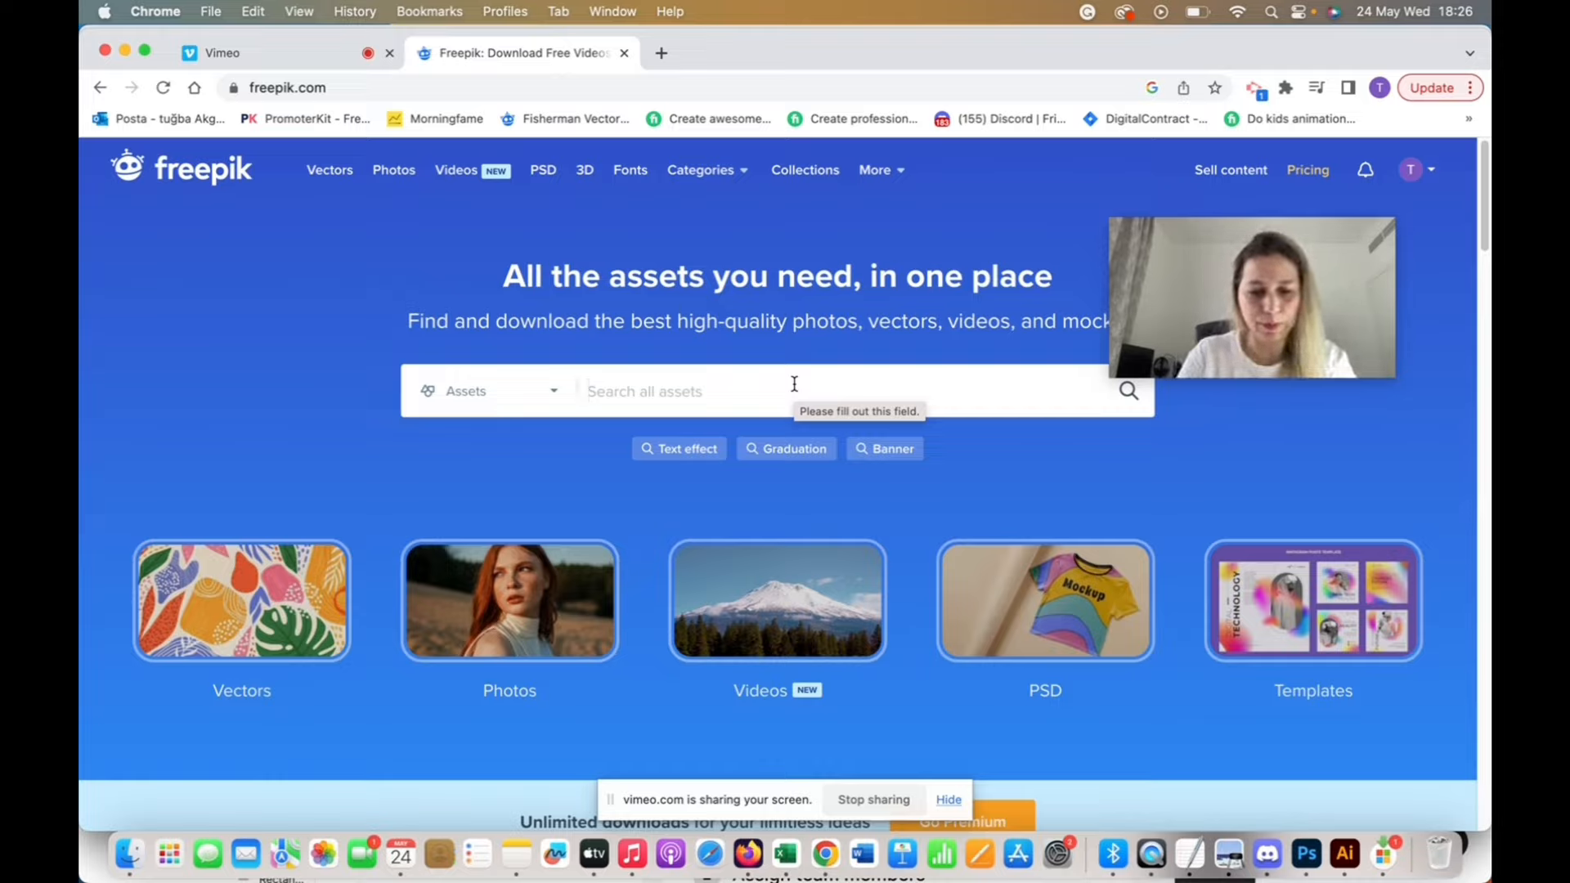
type("fruit vector")
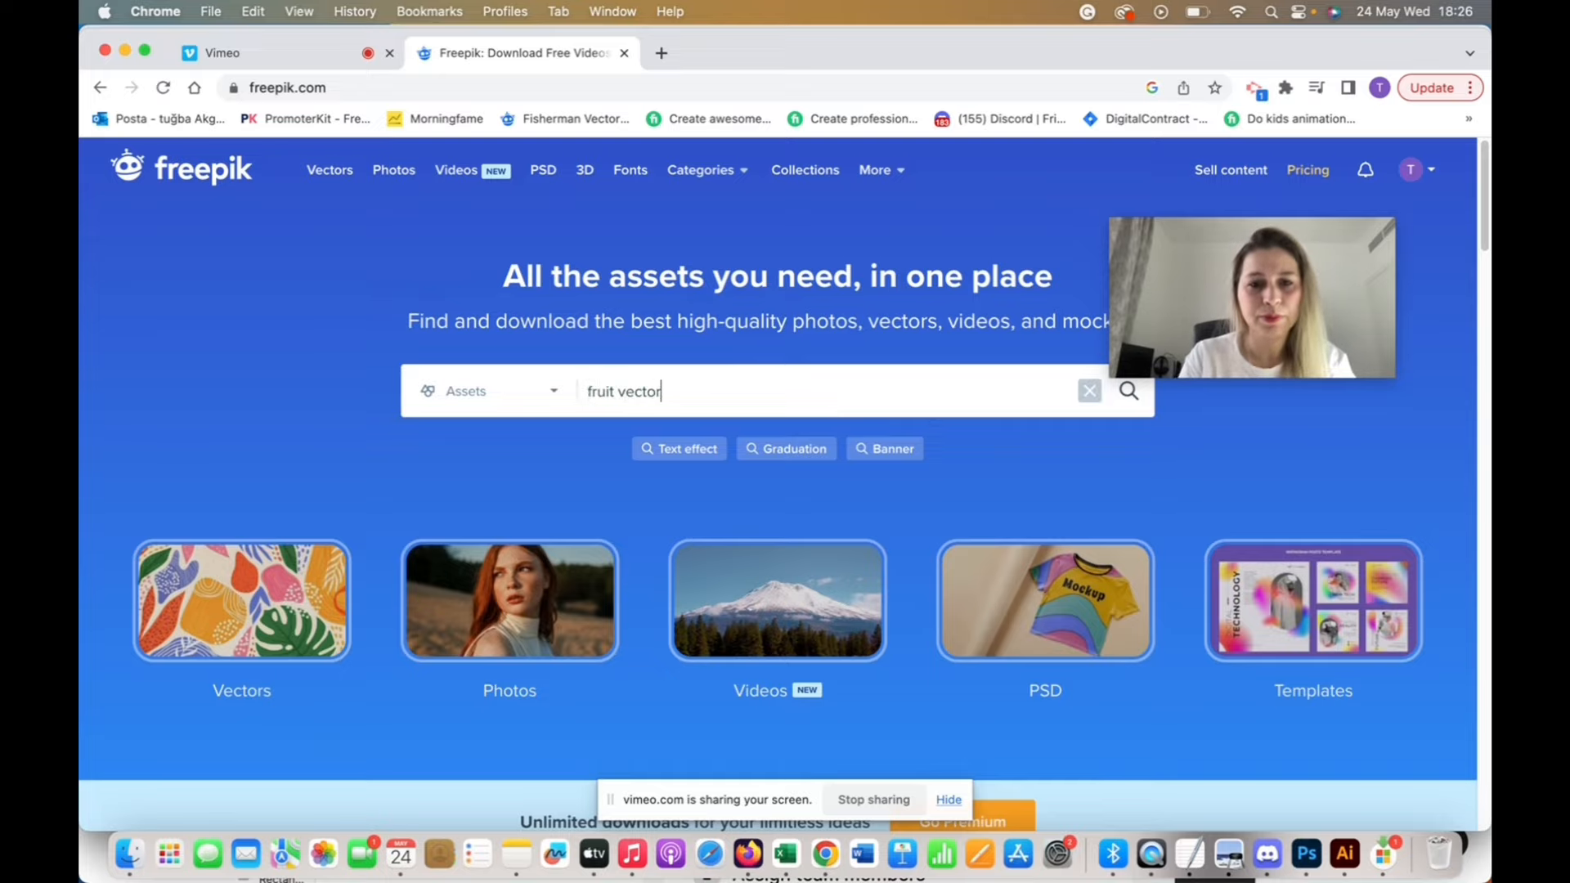
key("Return")
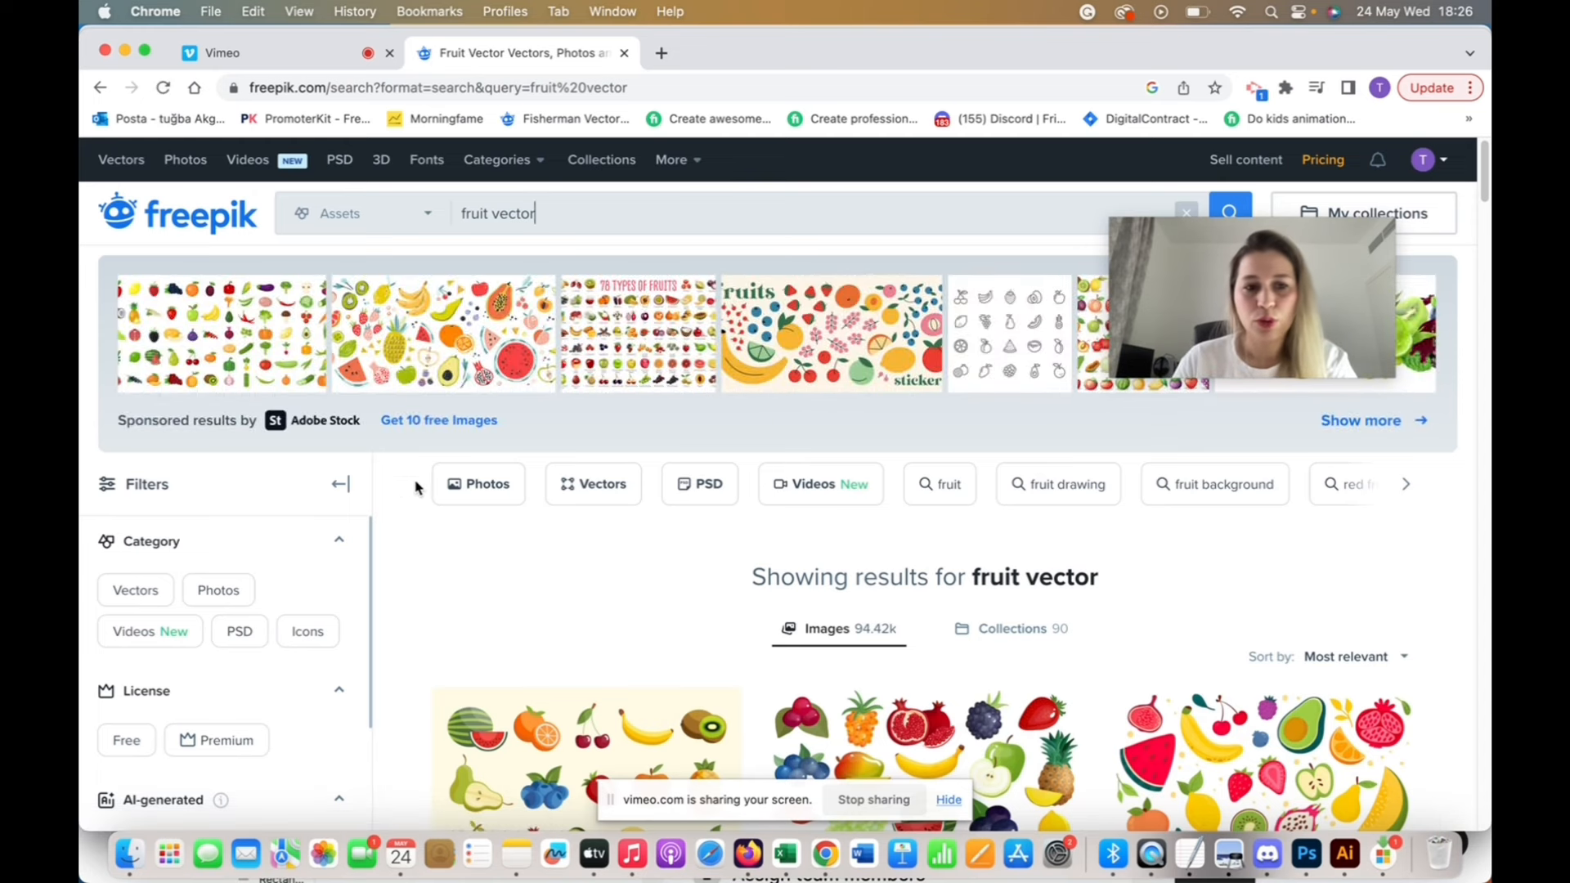
Limit the results to free assets and look through the fruit illustrations for a simple flat set
scroll(413, 494, "down", 3)
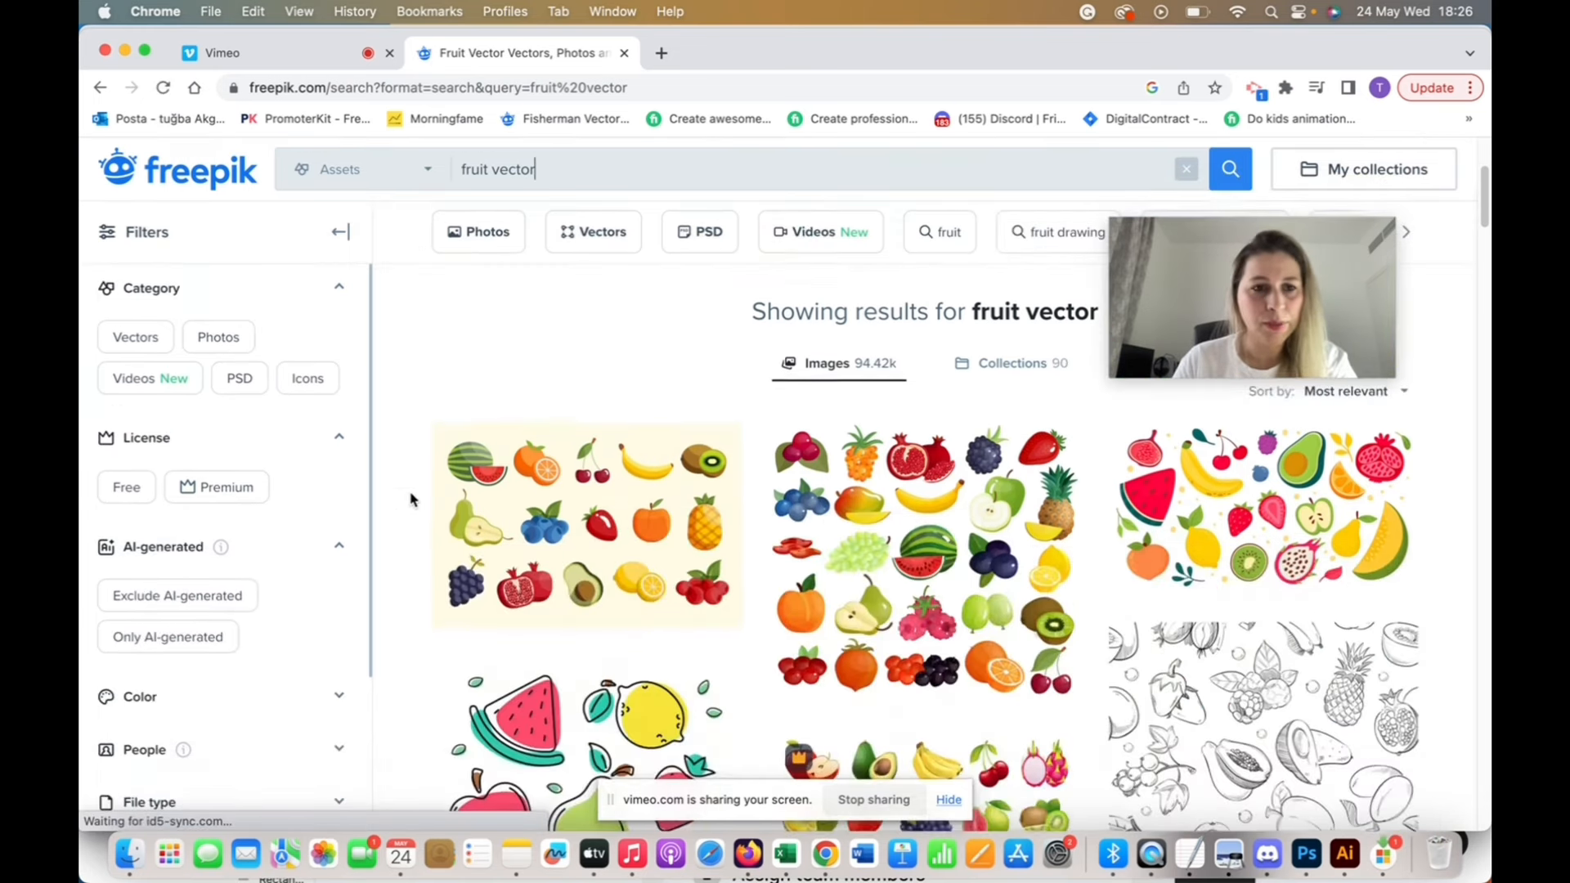
scroll(409, 500, "down", 1)
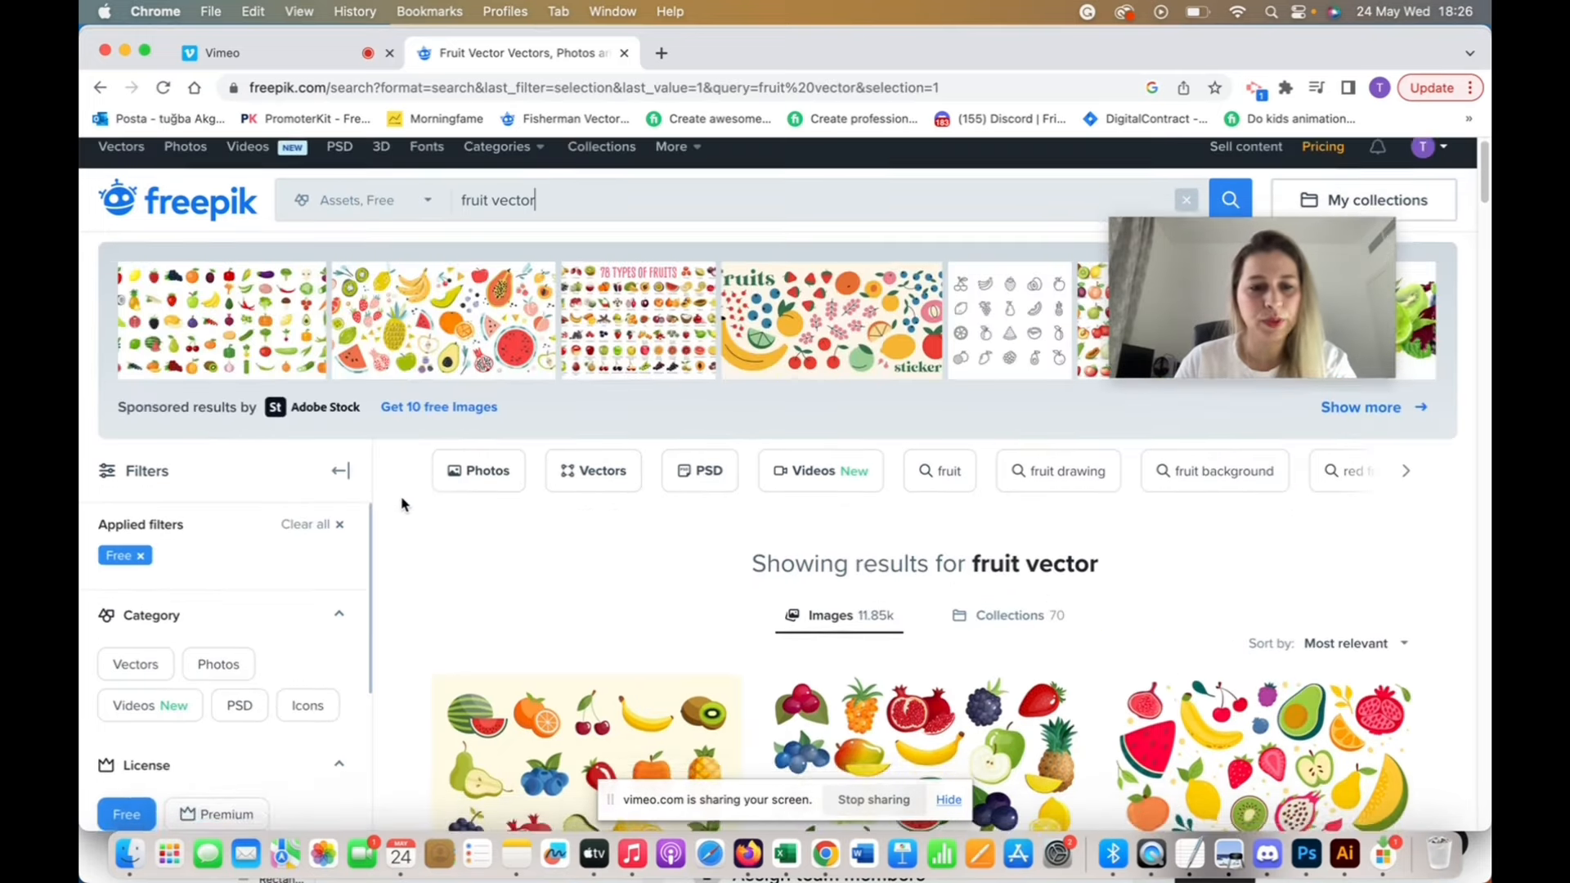
scroll(401, 504, "down", 4)
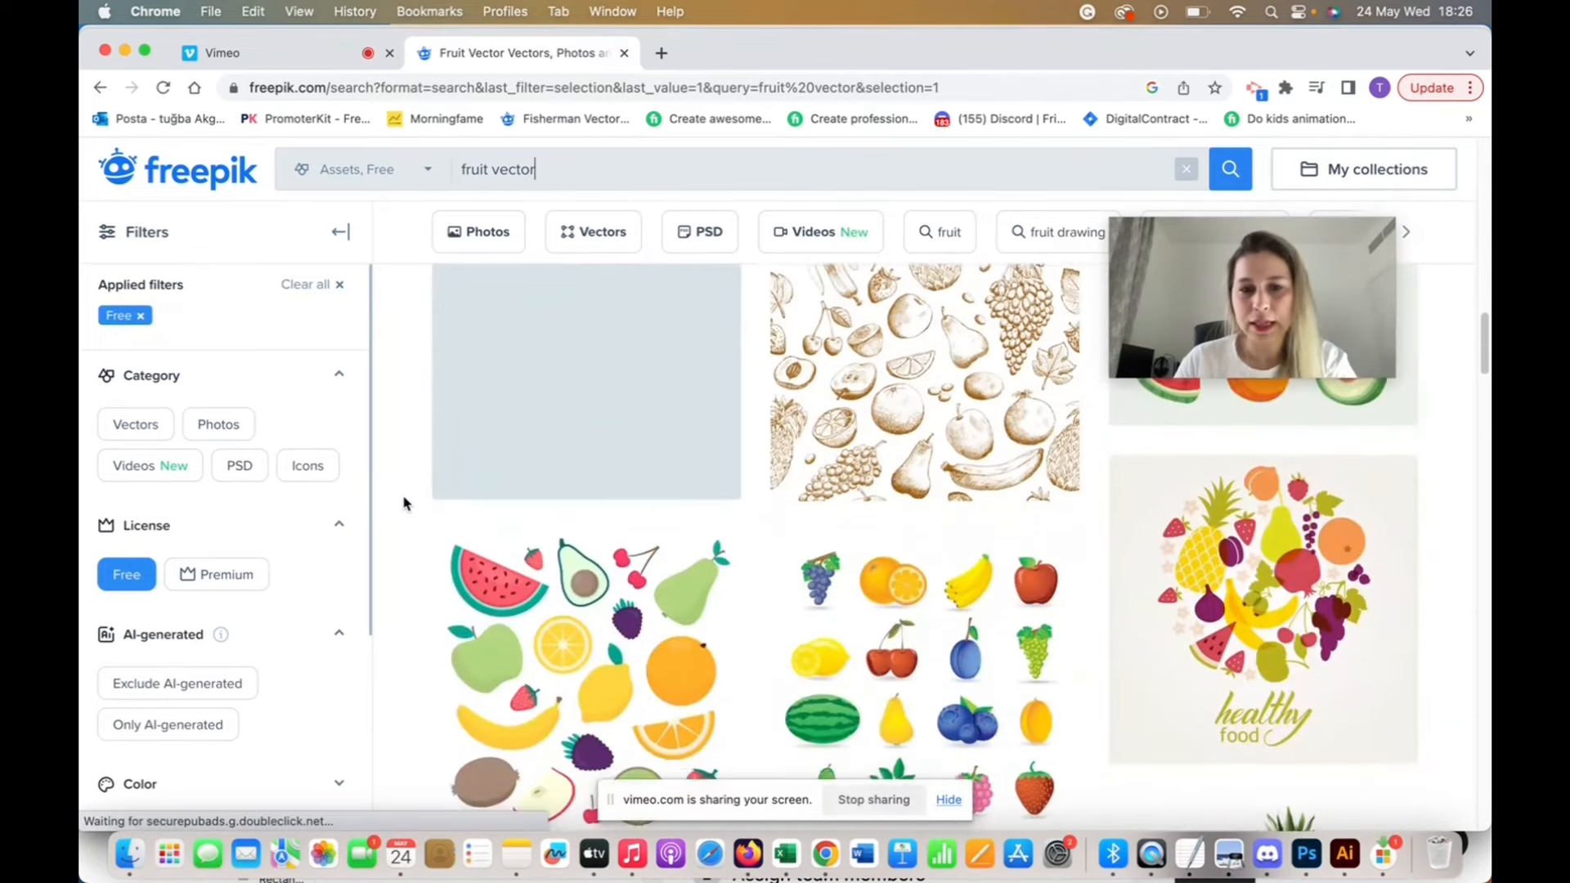
scroll(403, 503, "down", 10)
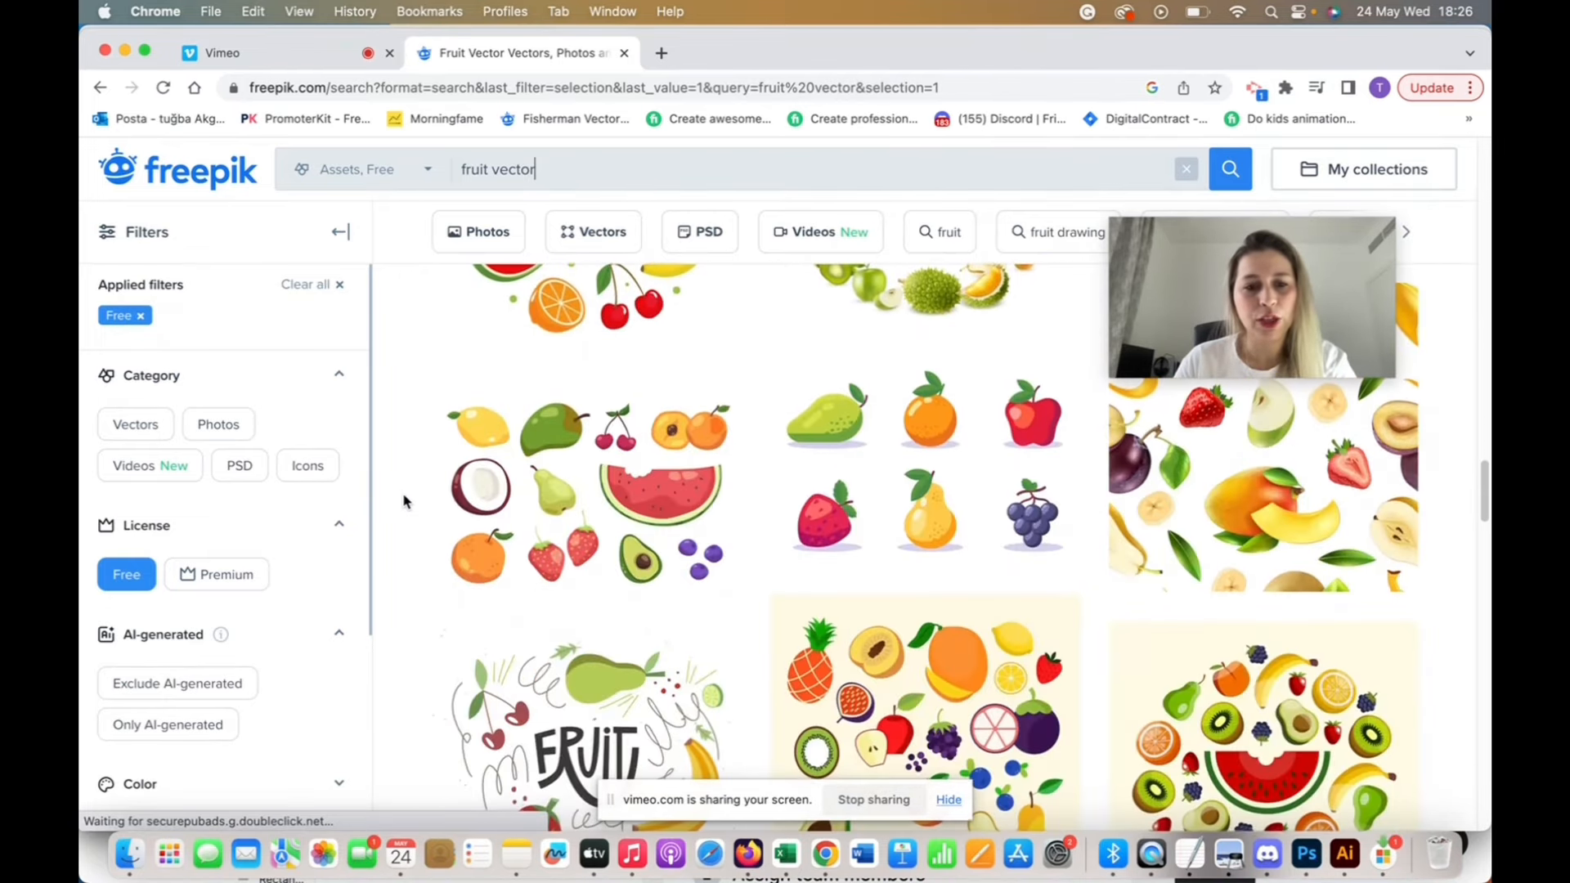
scroll(405, 501, "down", 10)
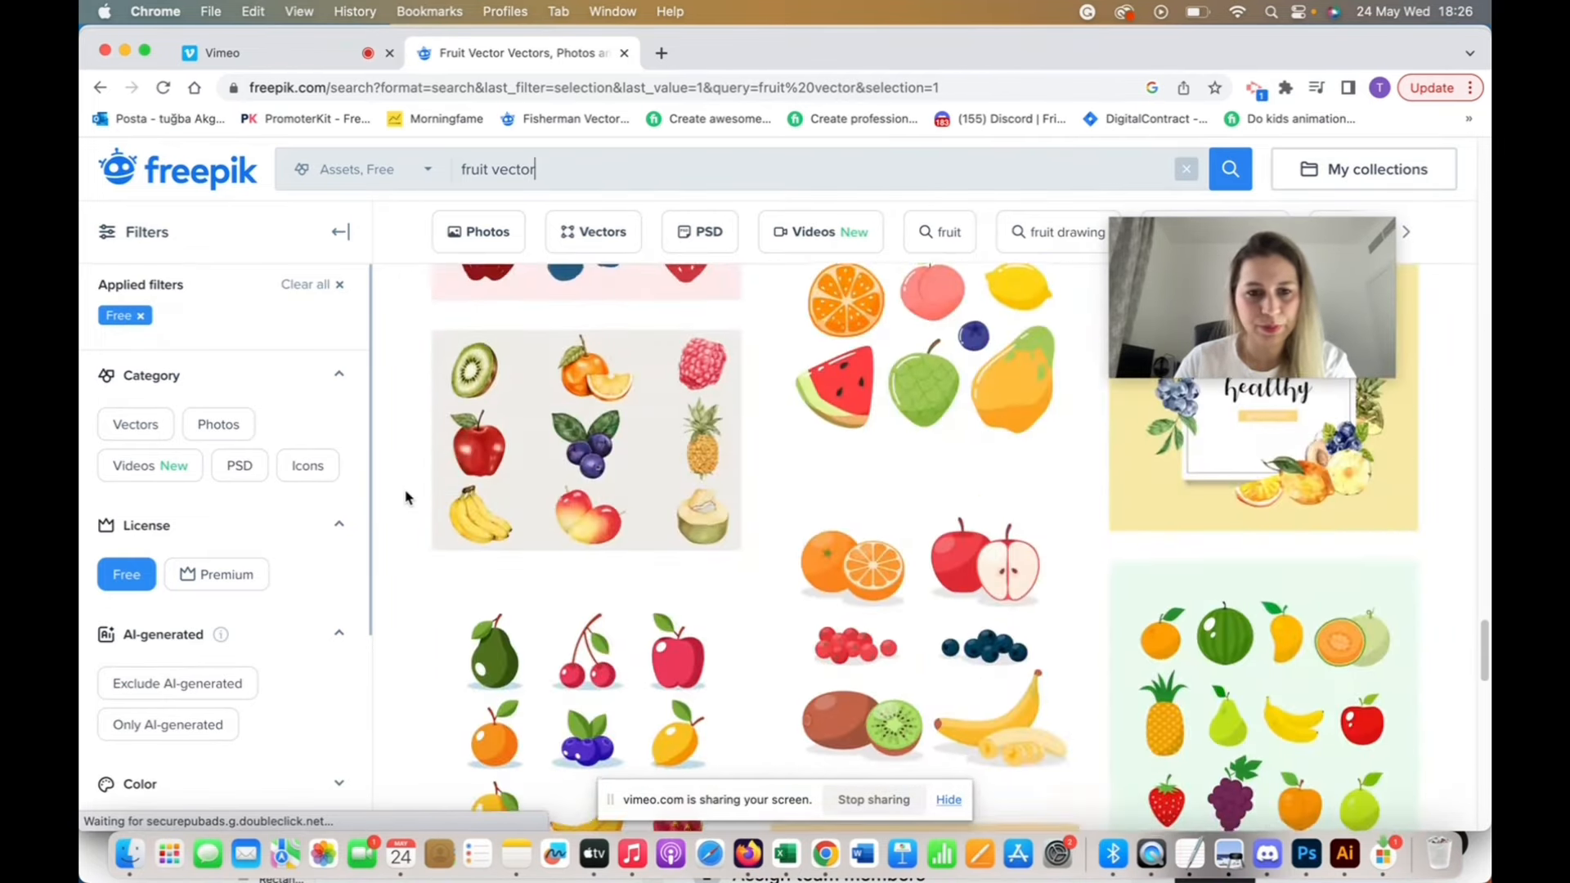
scroll(406, 497, "down", 8)
Open the flat fruit collection with avocado, cherries and apple, and download it as a free asset
left_click(572, 528)
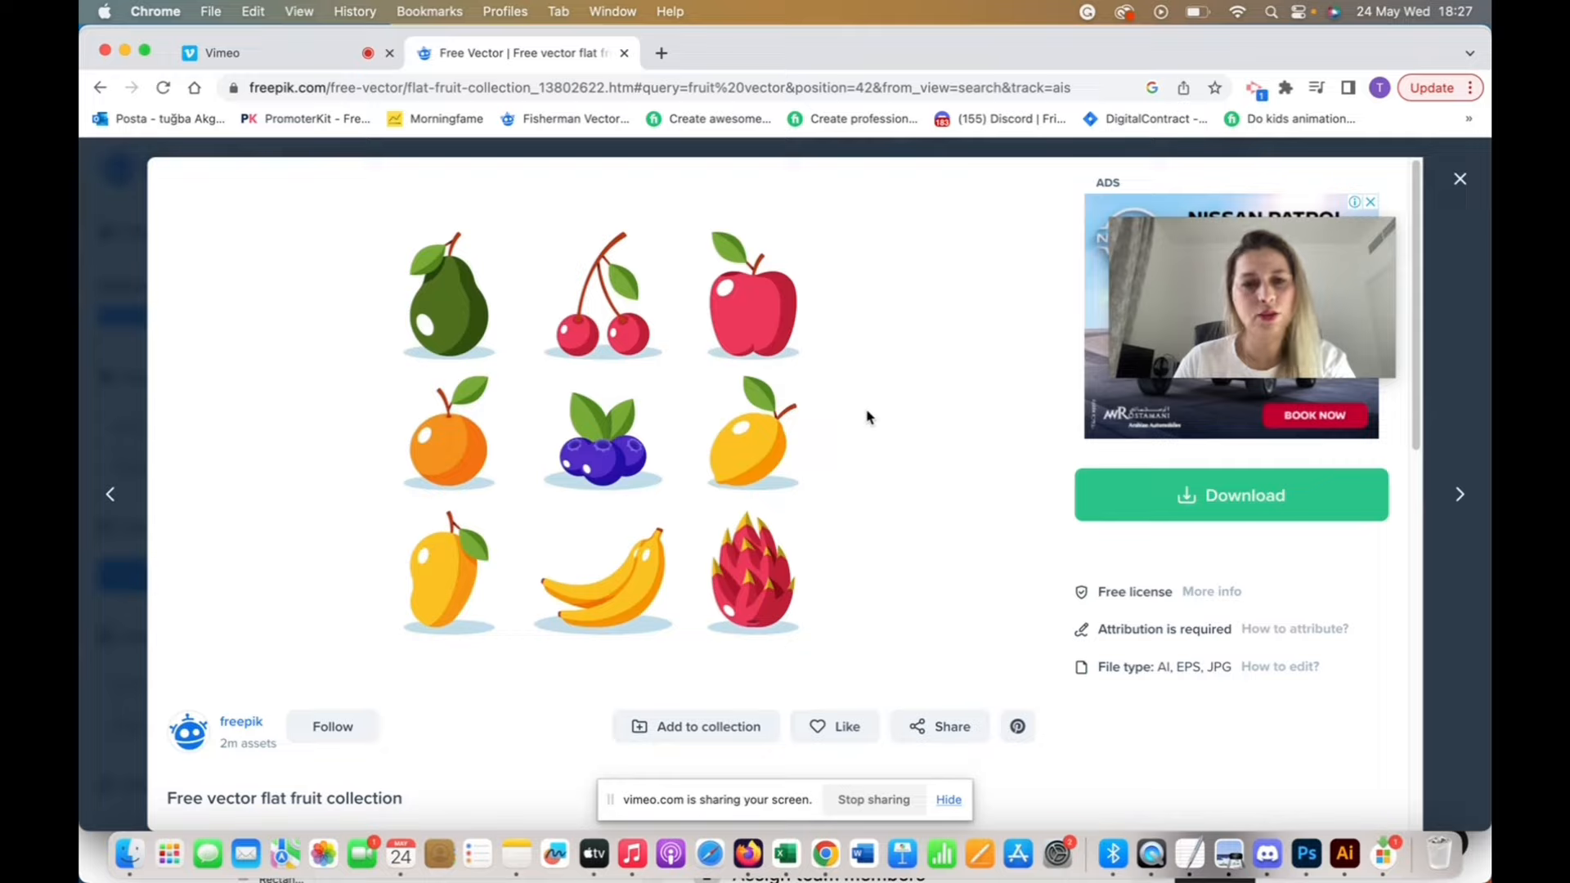
left_click(1156, 491)
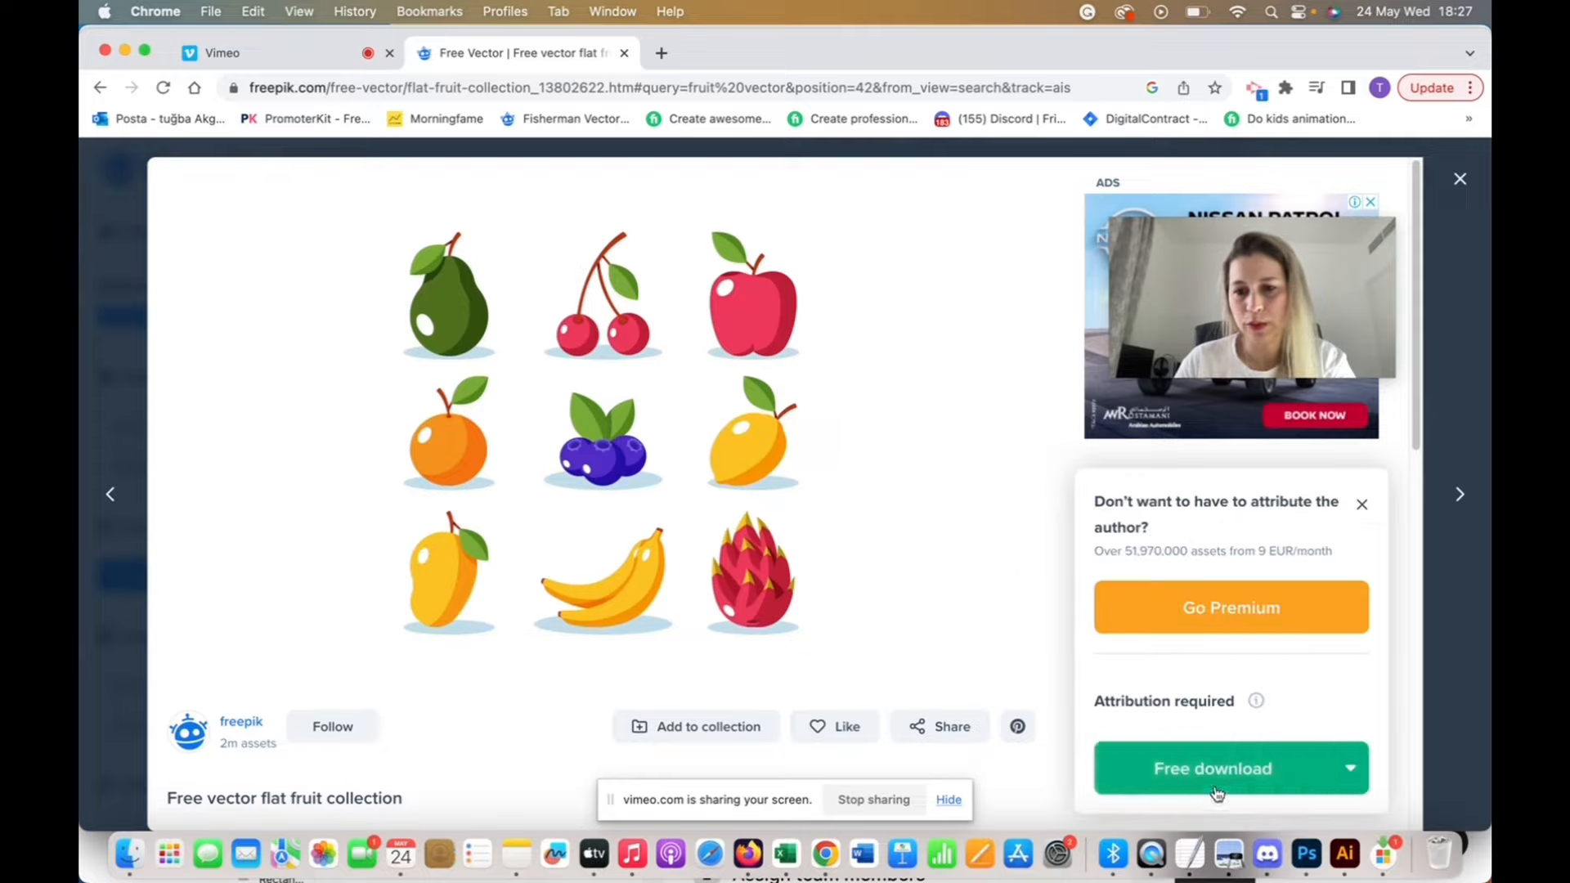
left_click(1253, 771)
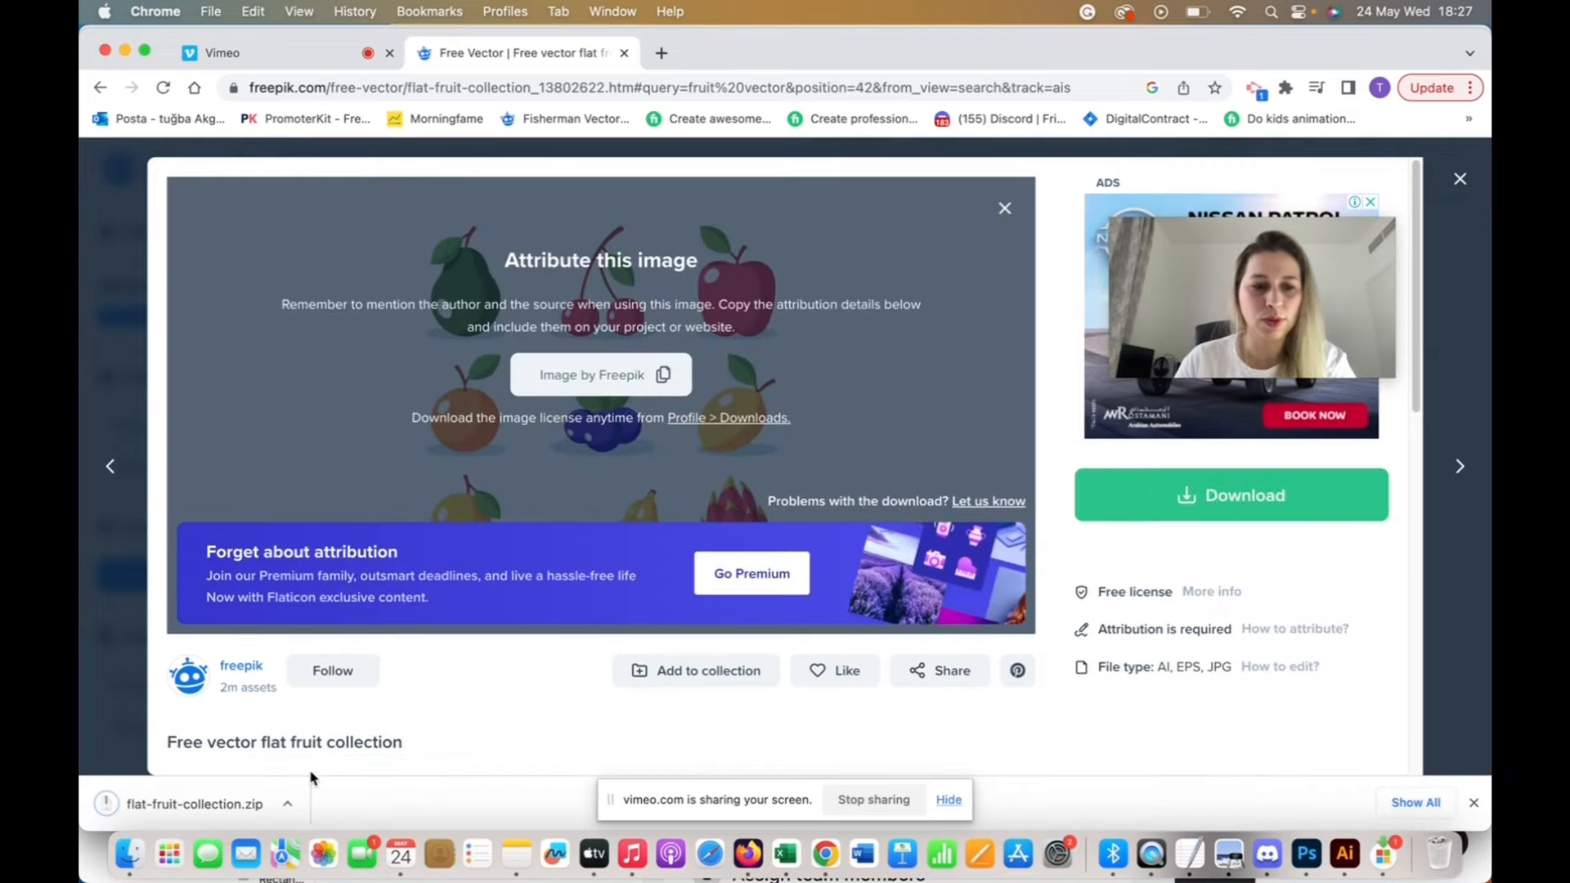
Unpack flat-fruit-collection.zip and open 5368740.ai from its folder in Illustrator
left_click(226, 805)
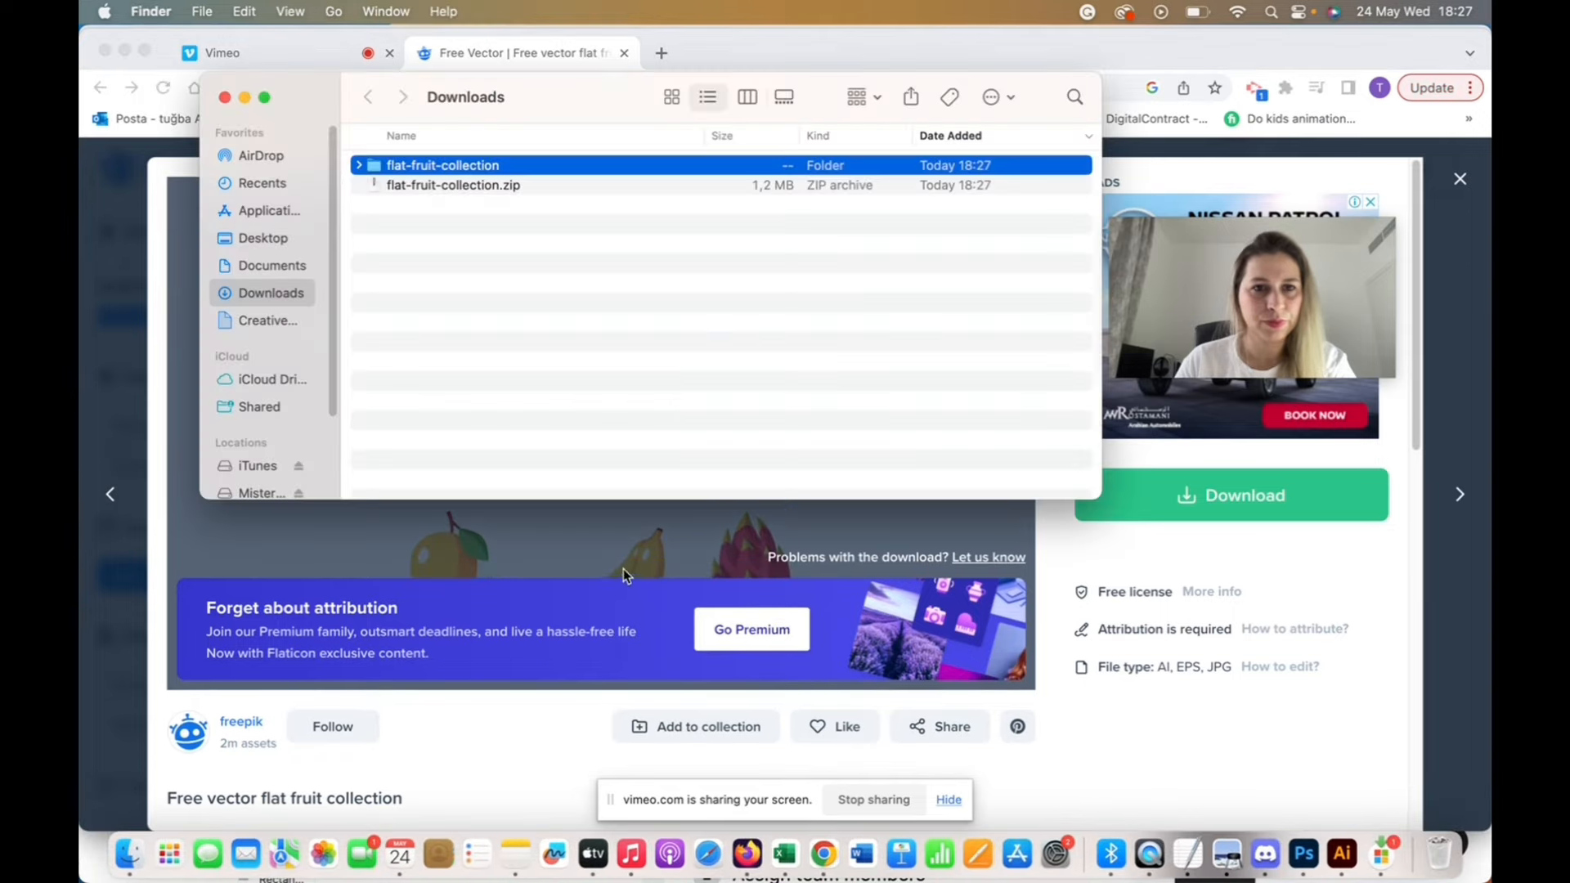
double_click(476, 166)
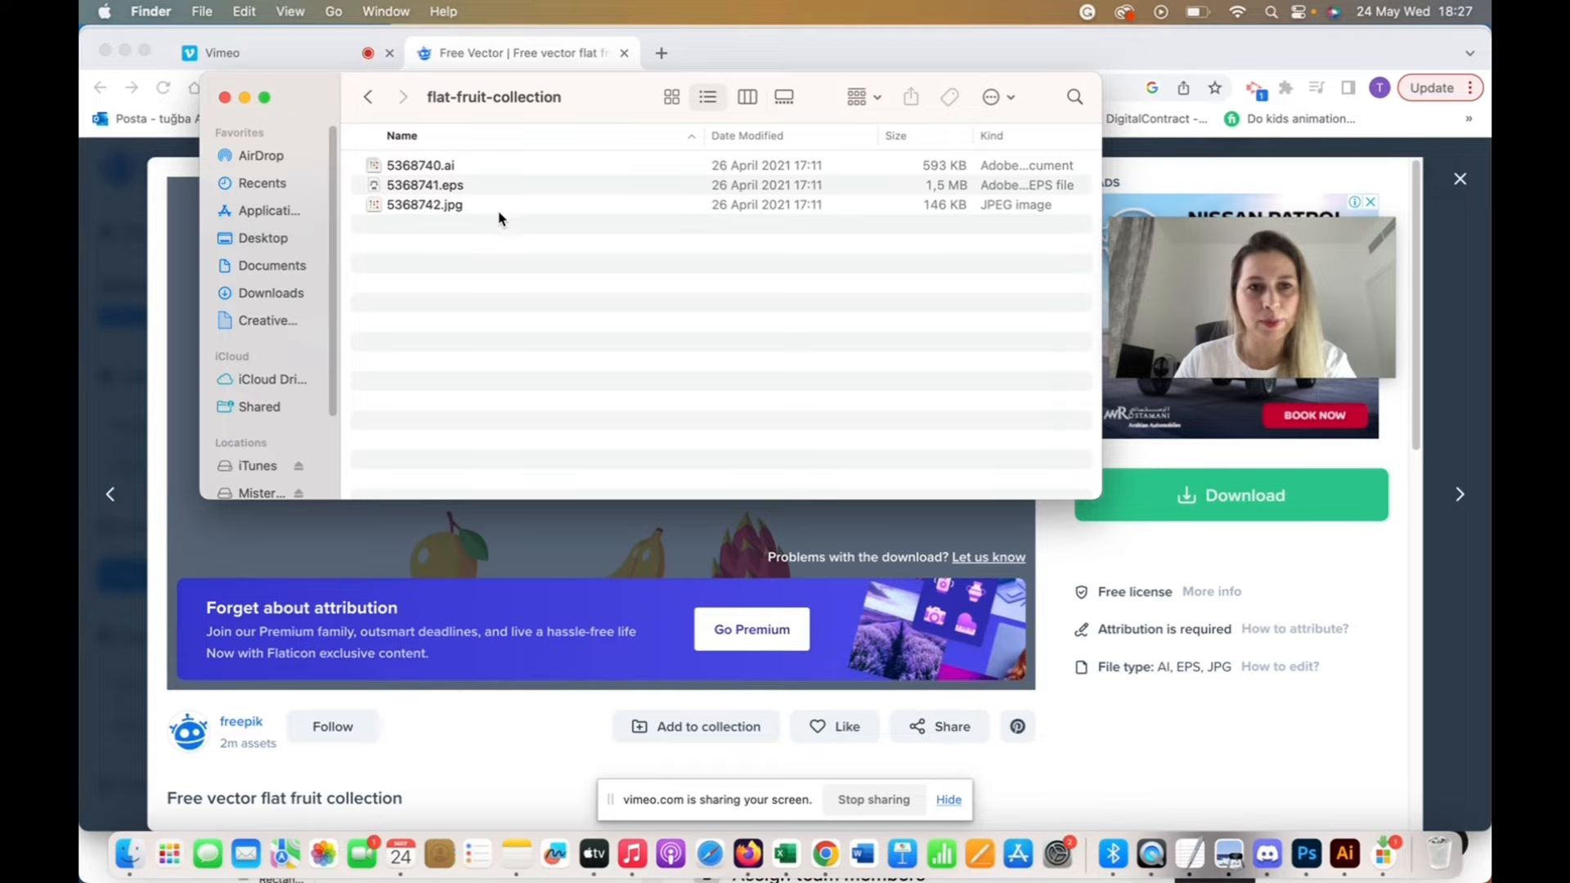
double_click(471, 169)
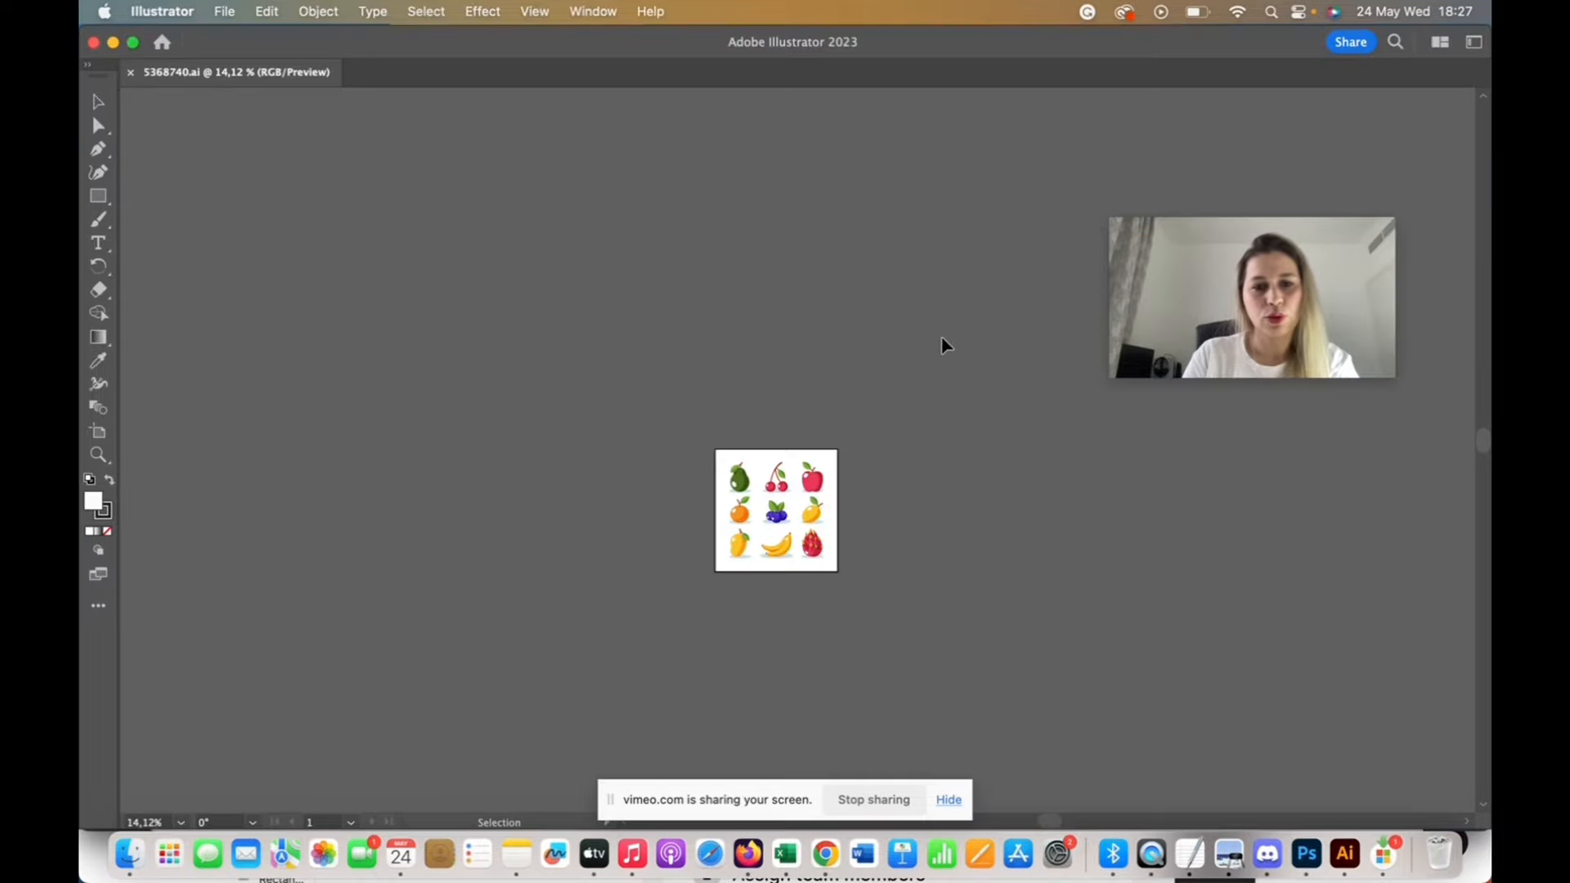
Apply the Inflate 3D type from 3D and Materials to the red apple
scroll(943, 346, "up", 5)
scroll(942, 346, "down", 5)
scroll(942, 346, "up", 4)
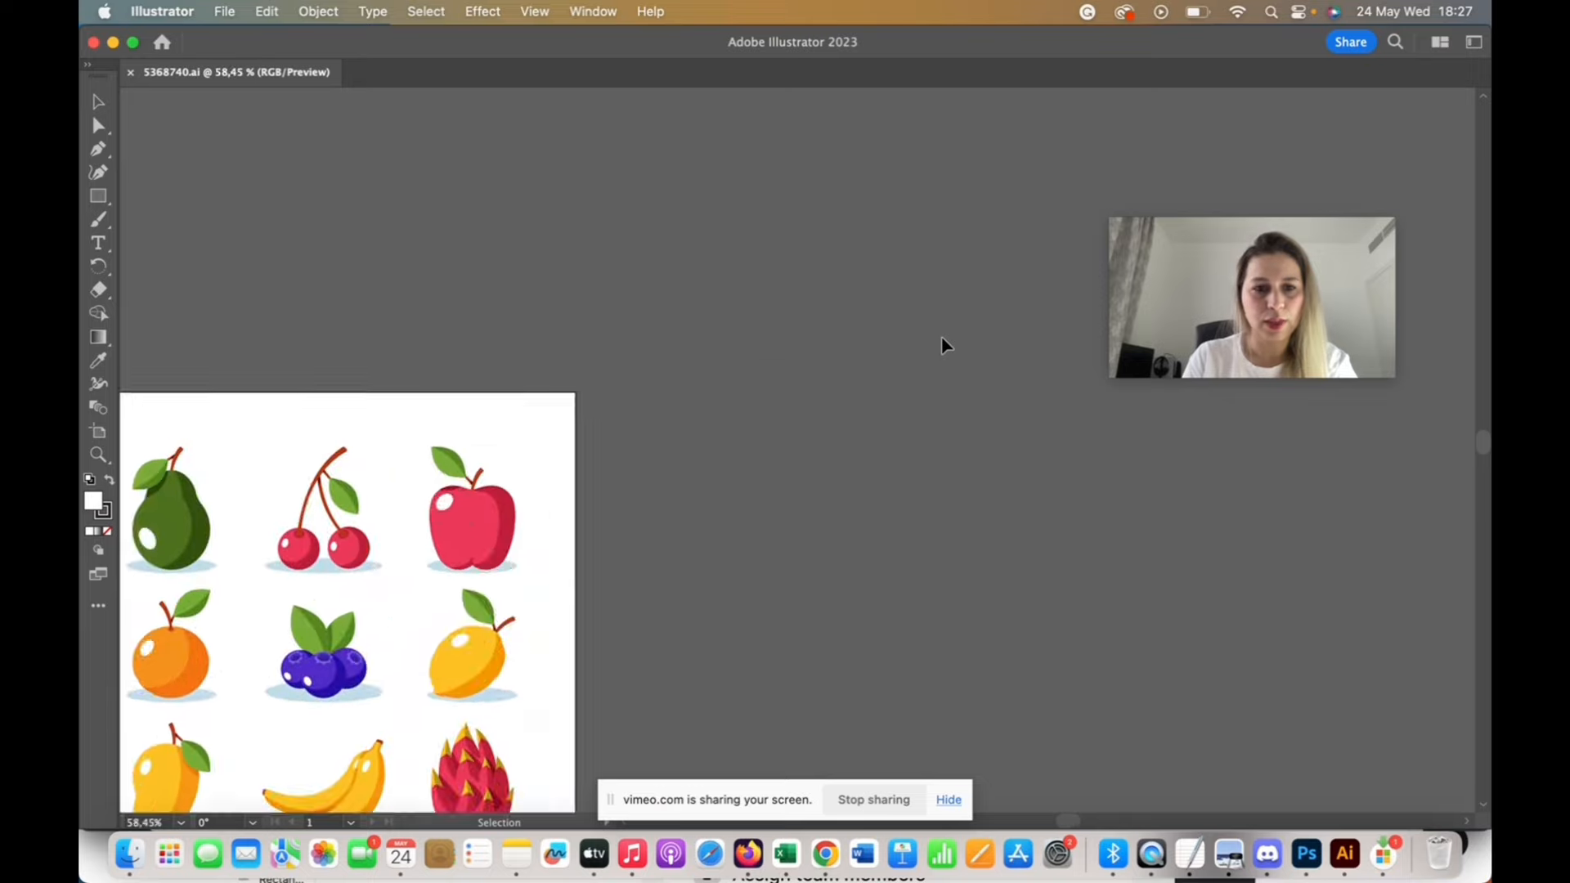
scroll(942, 346, "up", 5)
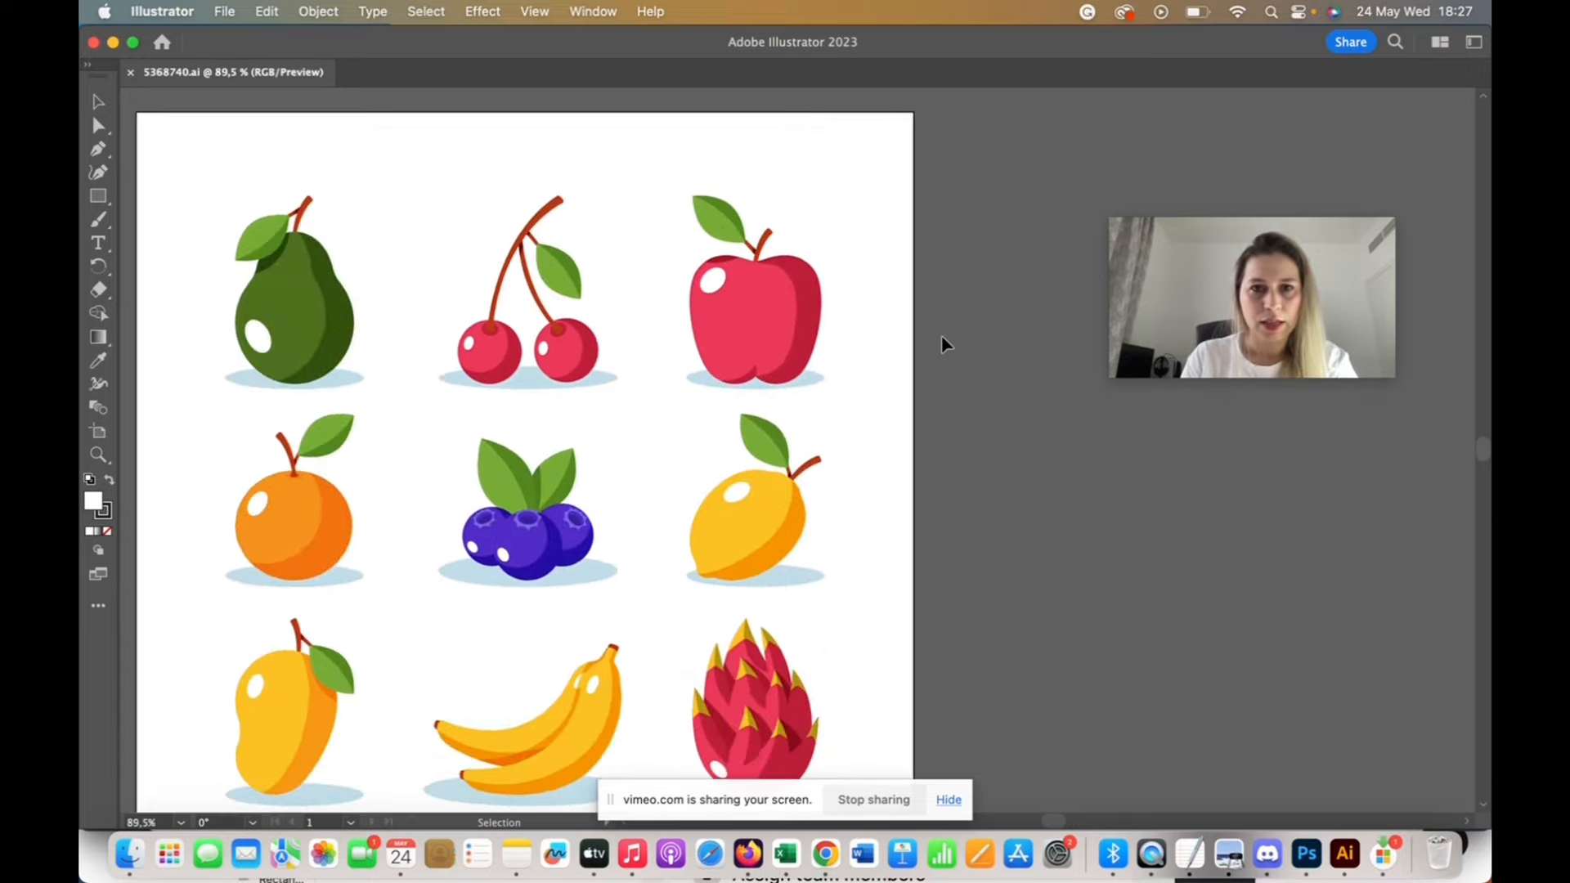
scroll(945, 343, "left", 3)
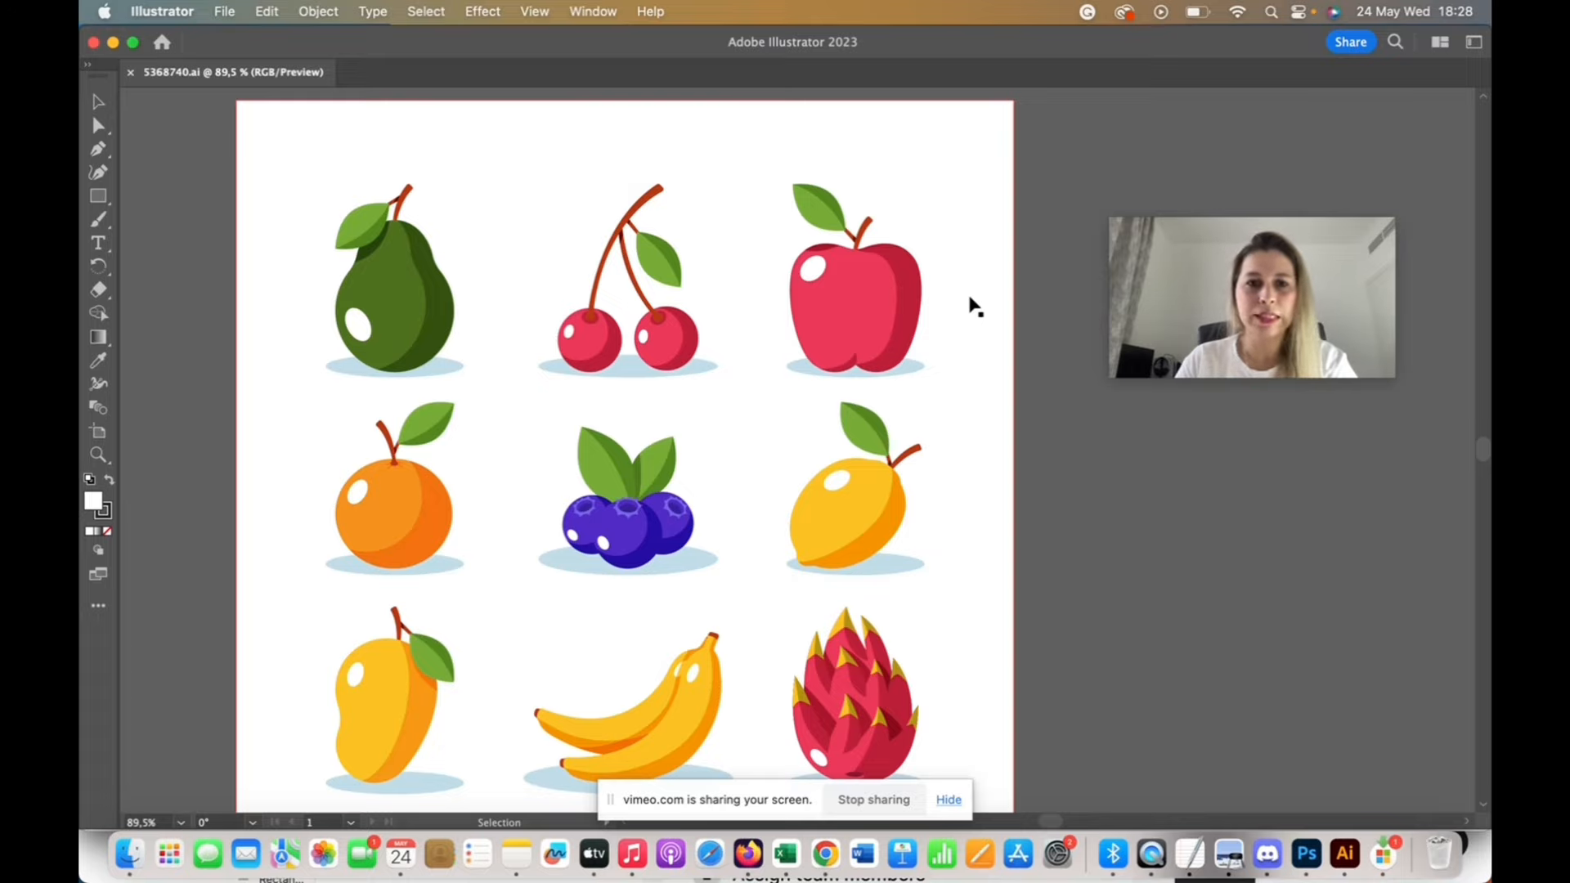
left_click(871, 311)
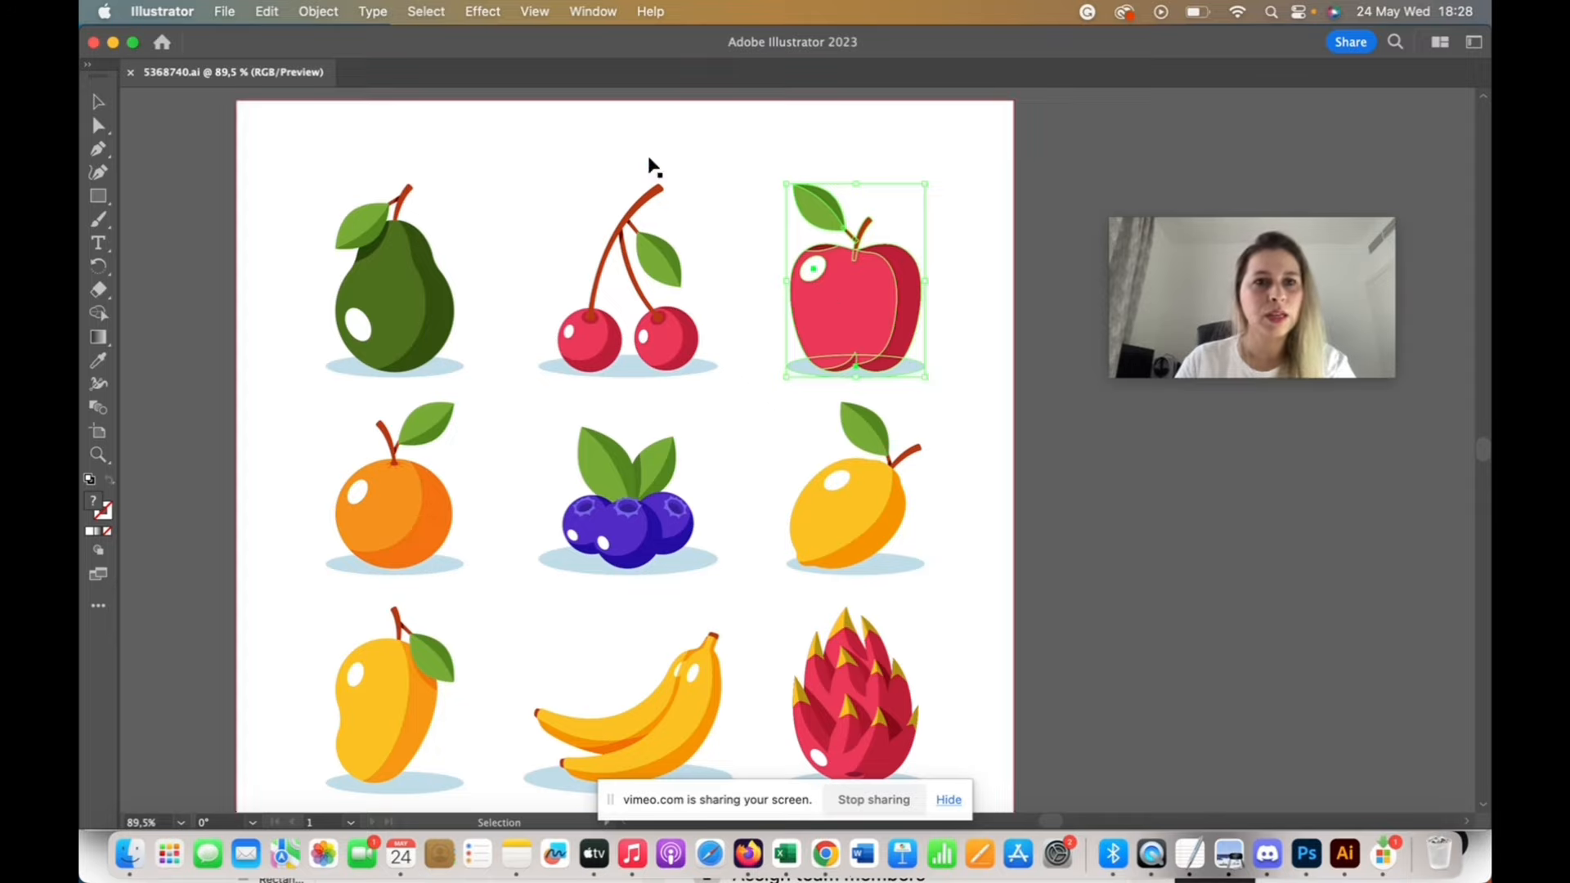
left_click(594, 15)
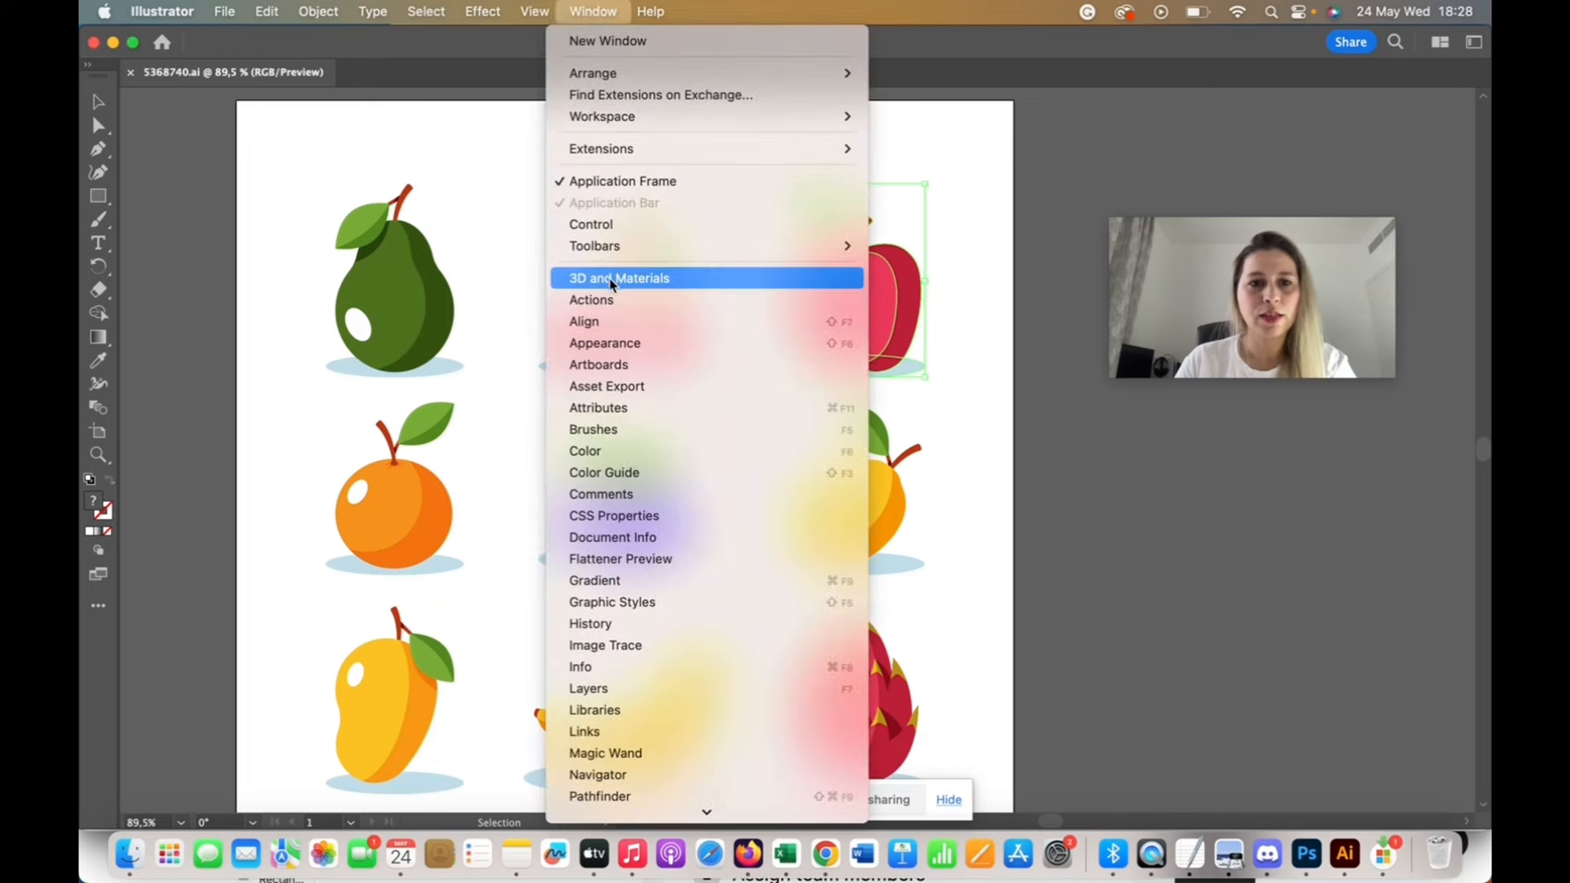
left_click(659, 280)
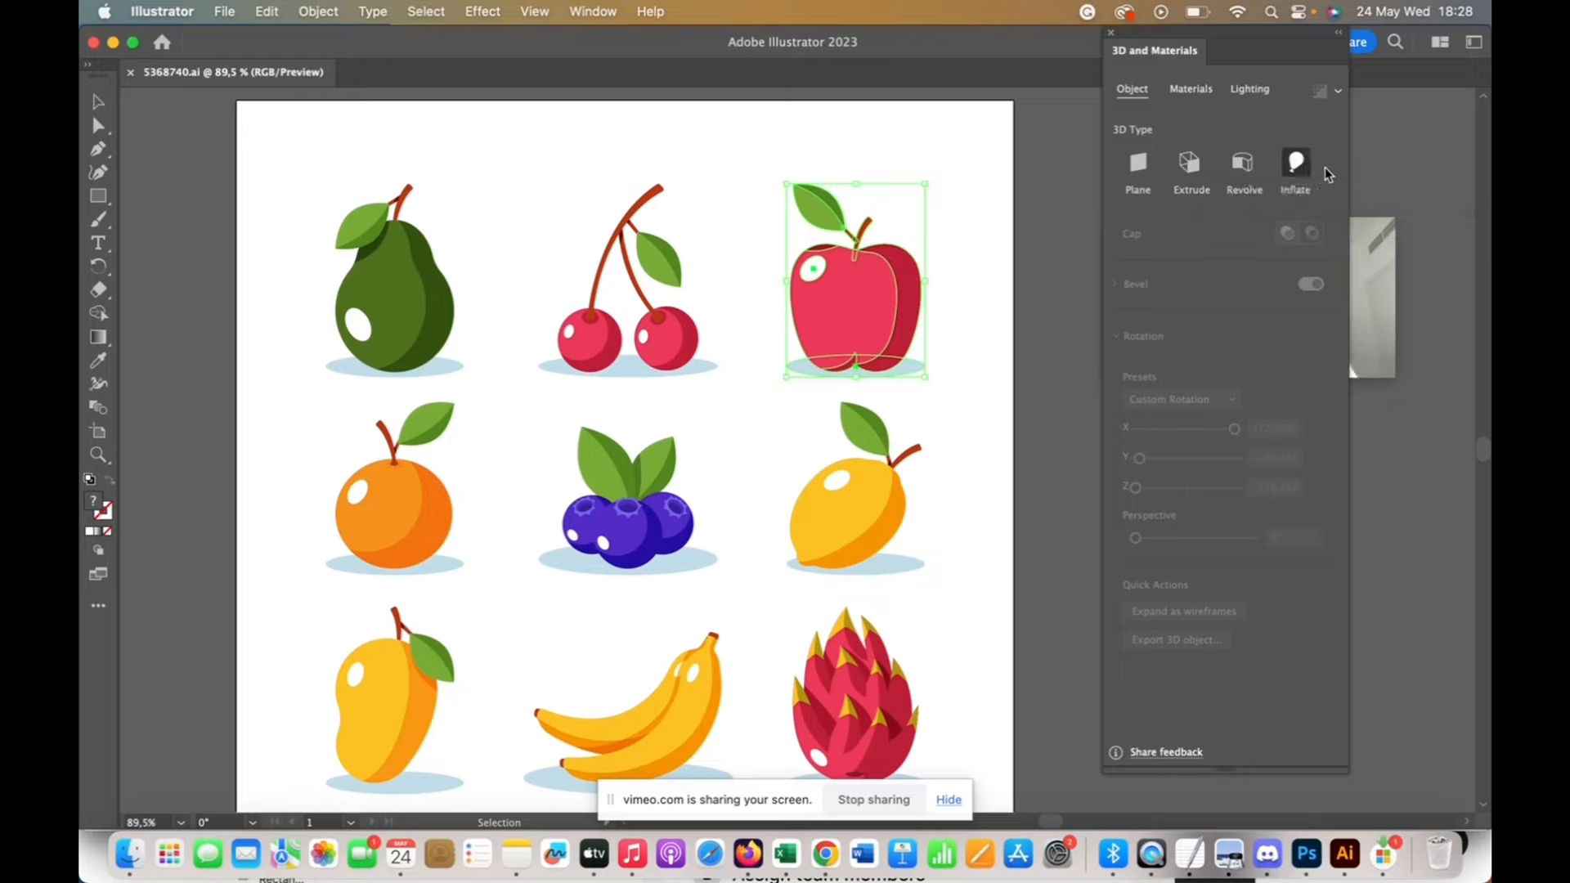
left_click(1299, 167)
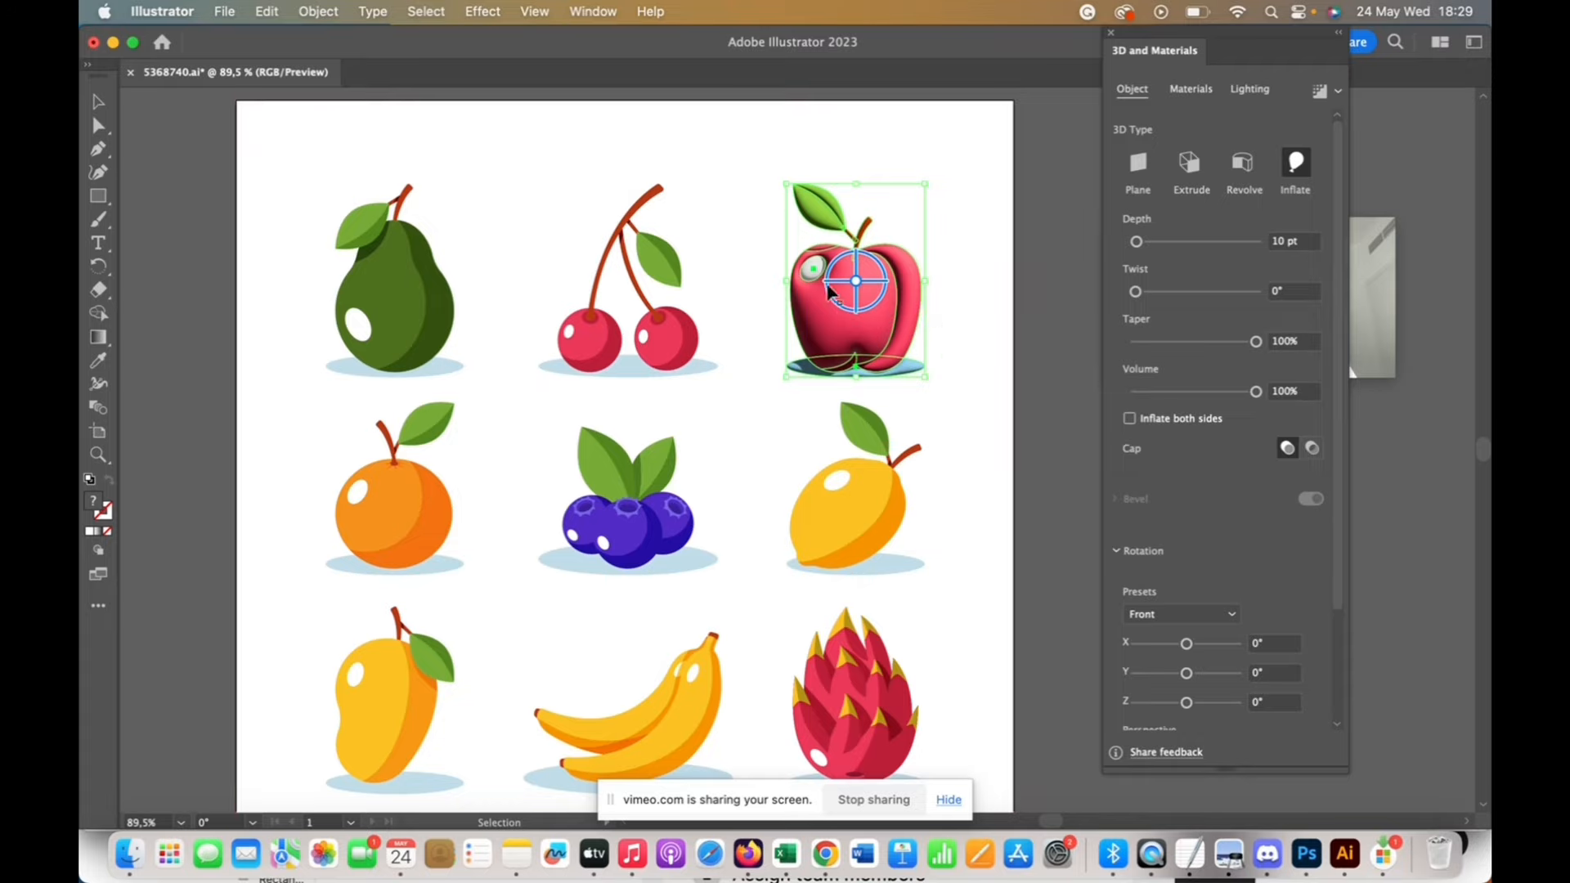
Inflate the apple on both sides and rotate it freely to about X 177°, Y 180° and Z -178°
left_click_drag(893, 315, 953, 300)
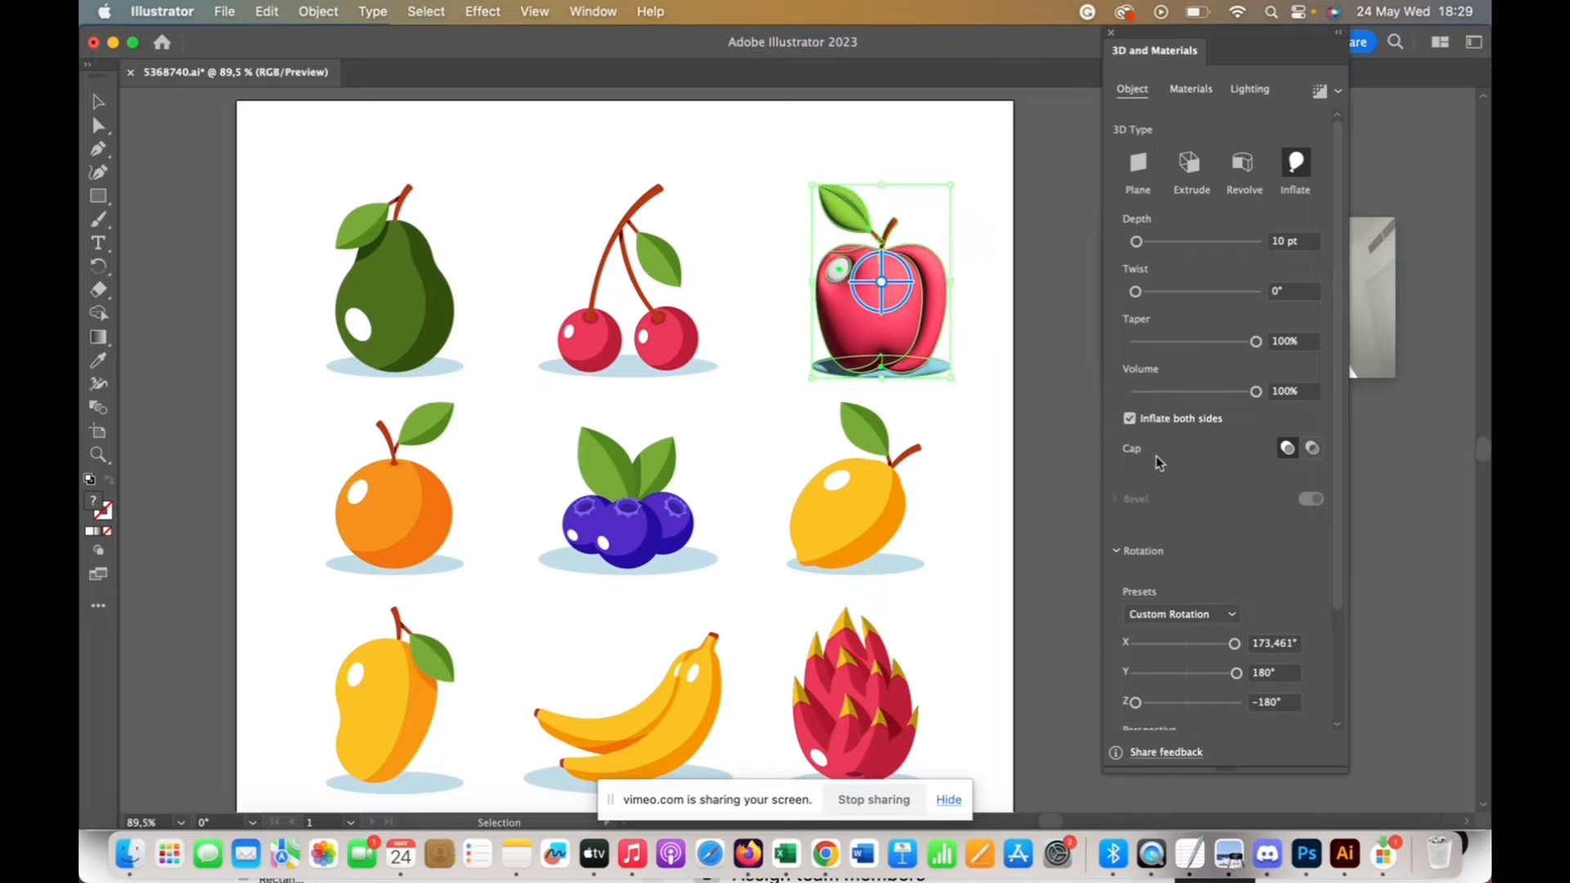
mouse_move(898, 290)
left_mouse_down()
mouse_move(916, 327)
mouse_move(896, 350)
mouse_move(917, 386)
mouse_move(951, 380)
mouse_move(947, 467)
mouse_move(920, 288)
mouse_move(906, 293)
left_mouse_up()
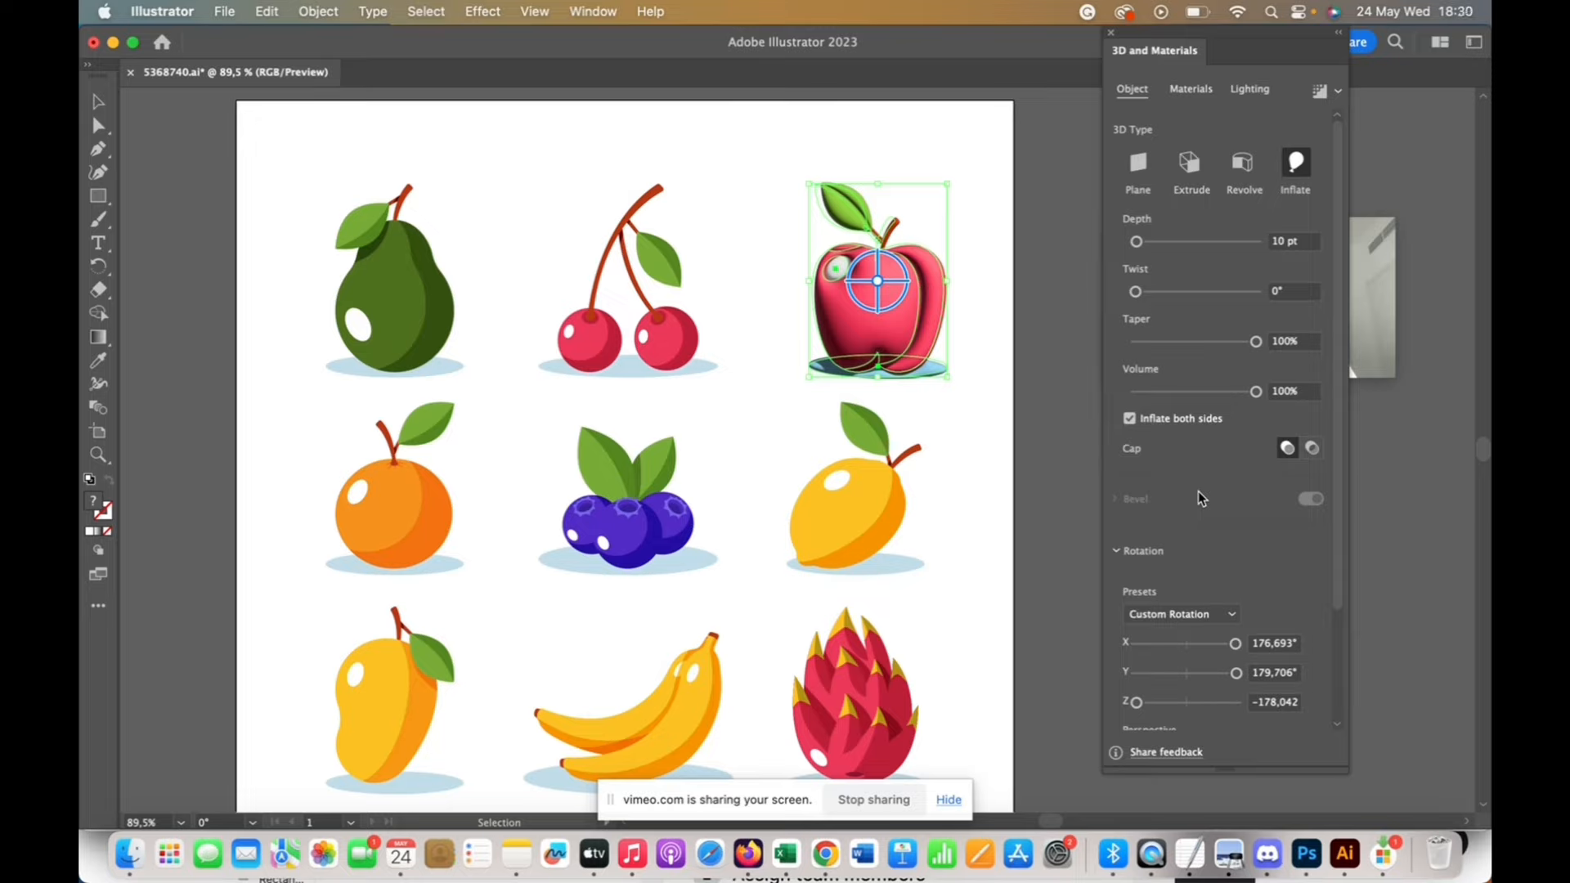
Try the Marble Paint material on the apple and restore the Default base material
left_click(1195, 91)
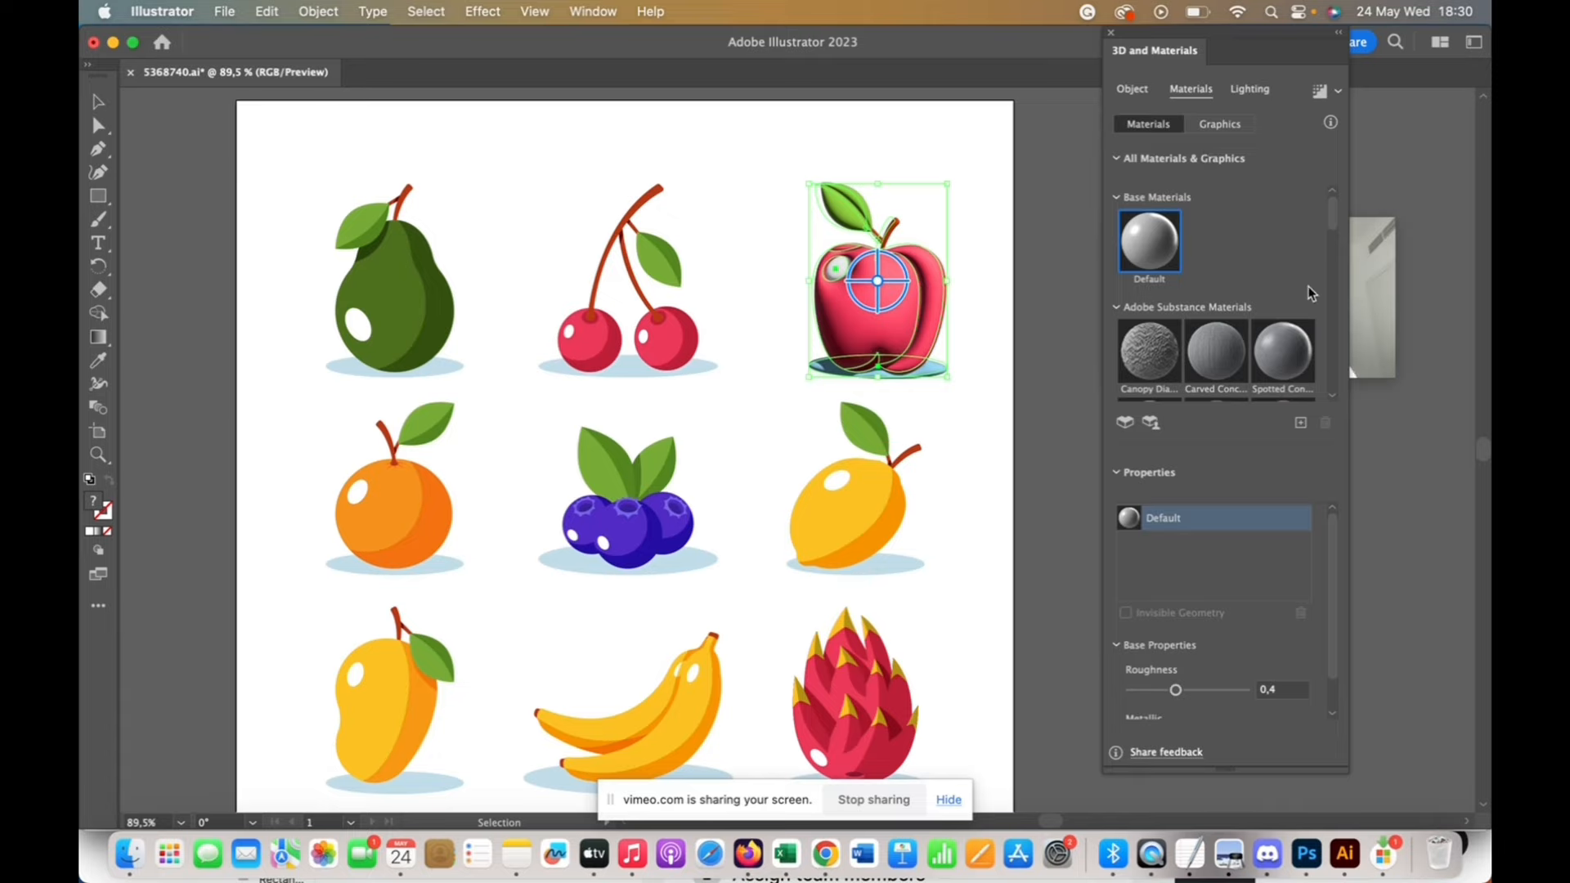
scroll(1325, 262, "down", 3)
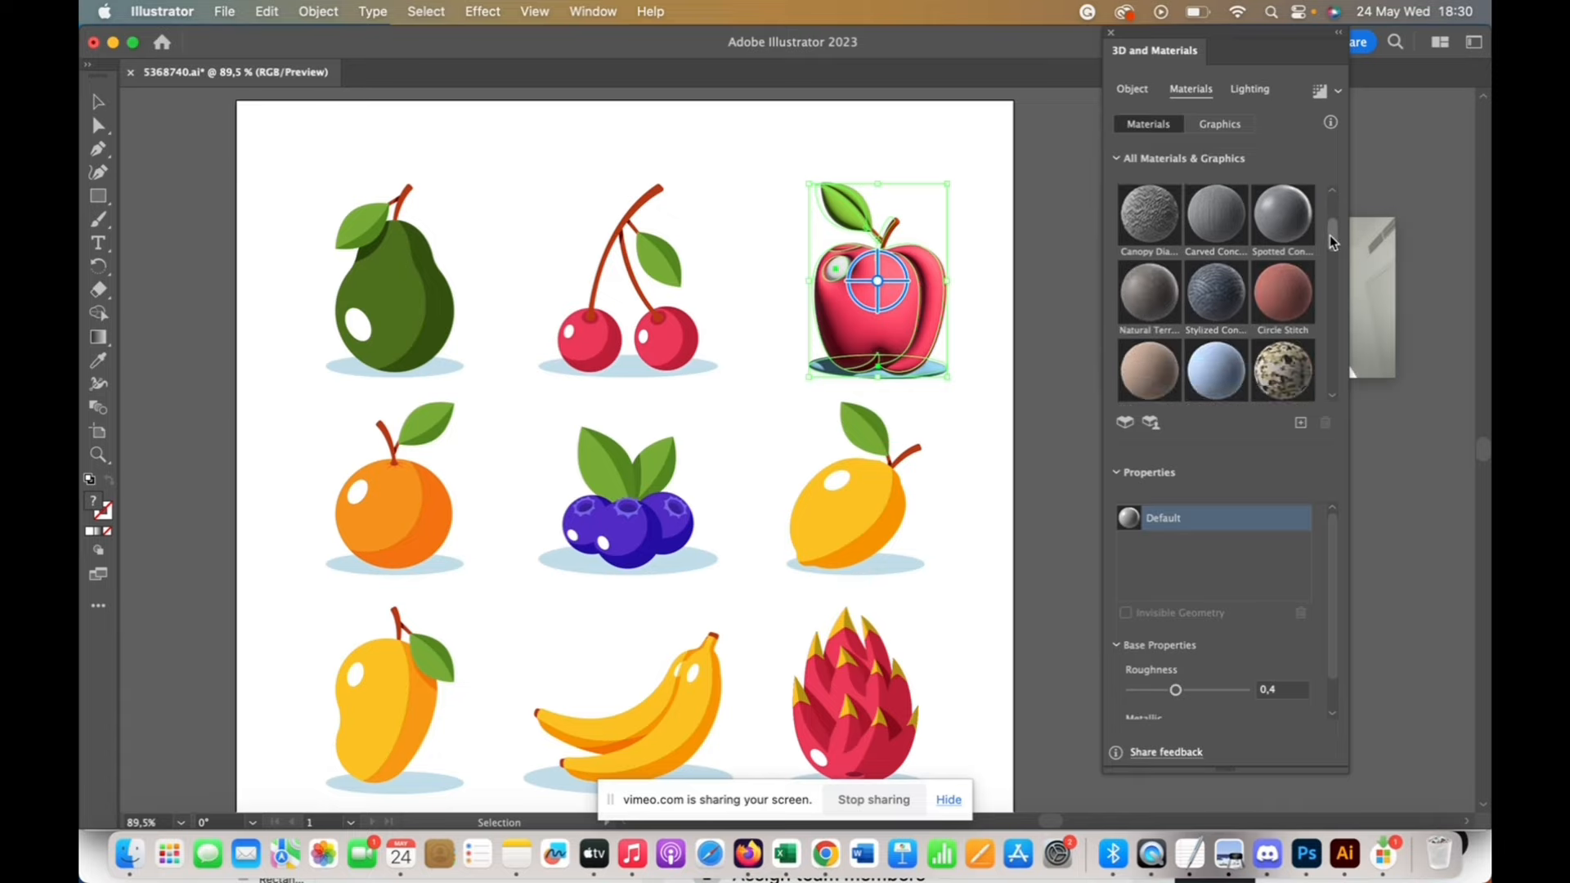
left_click_drag(1332, 242, 1331, 299)
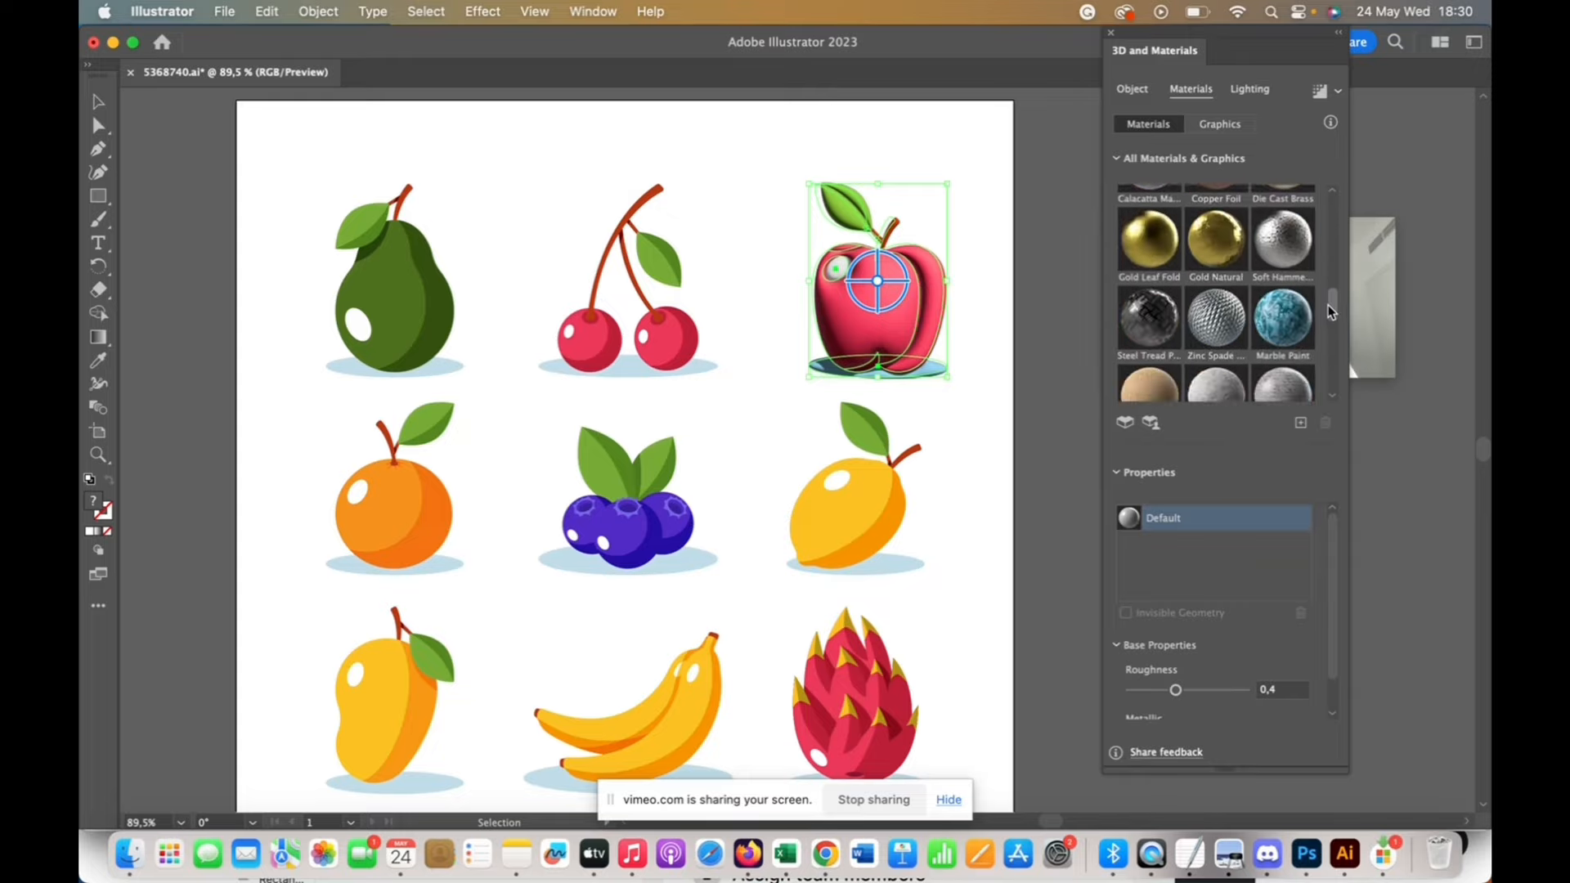
left_click(1284, 323)
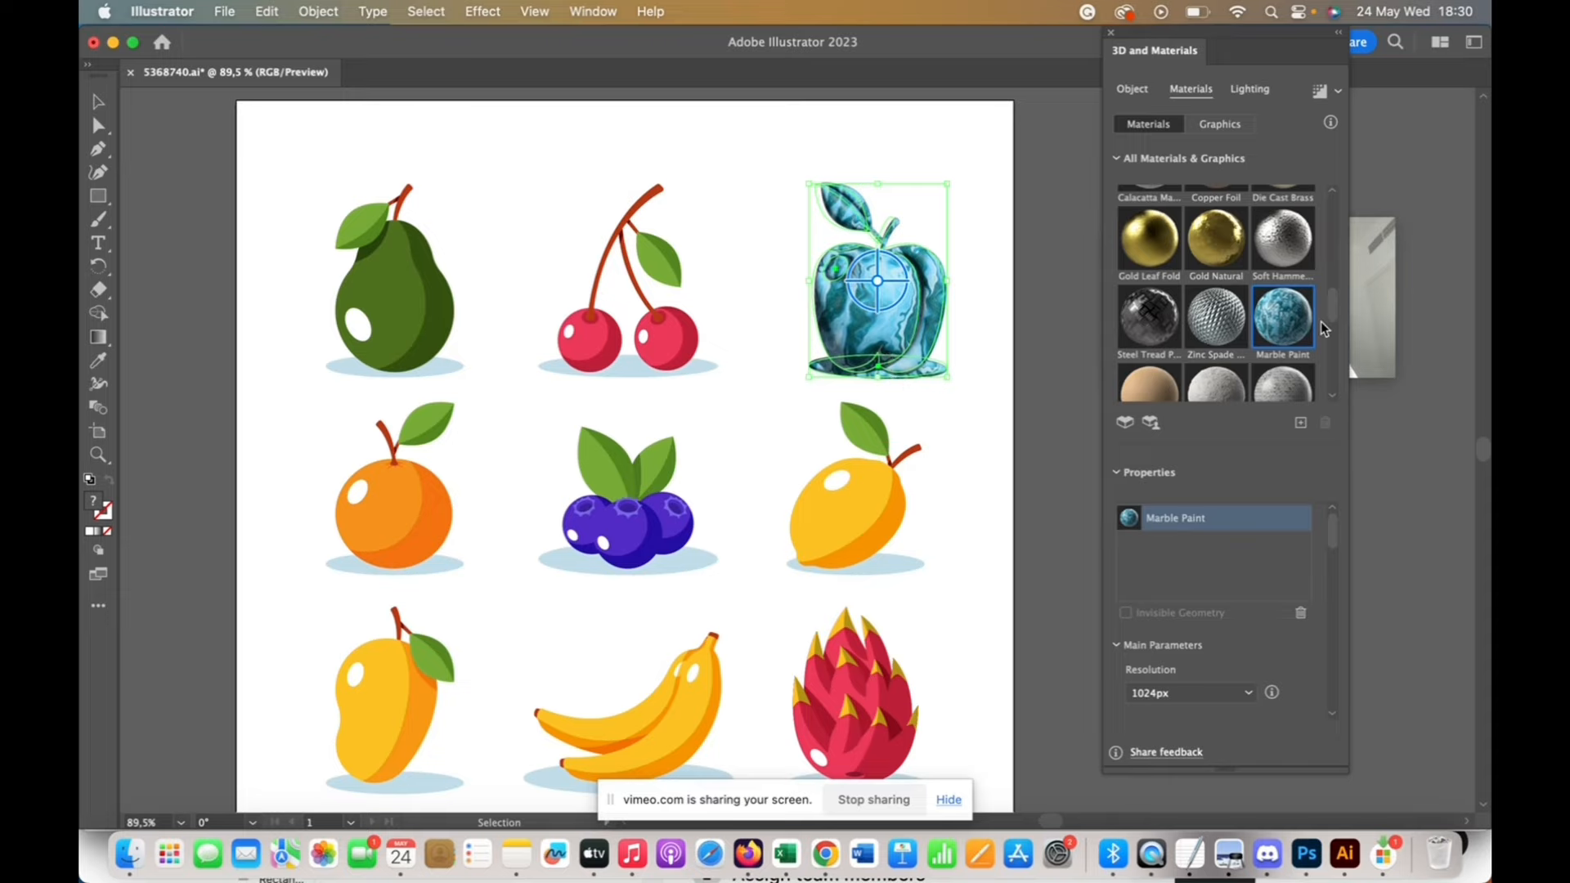
left_click_drag(1330, 309, 1338, 220)
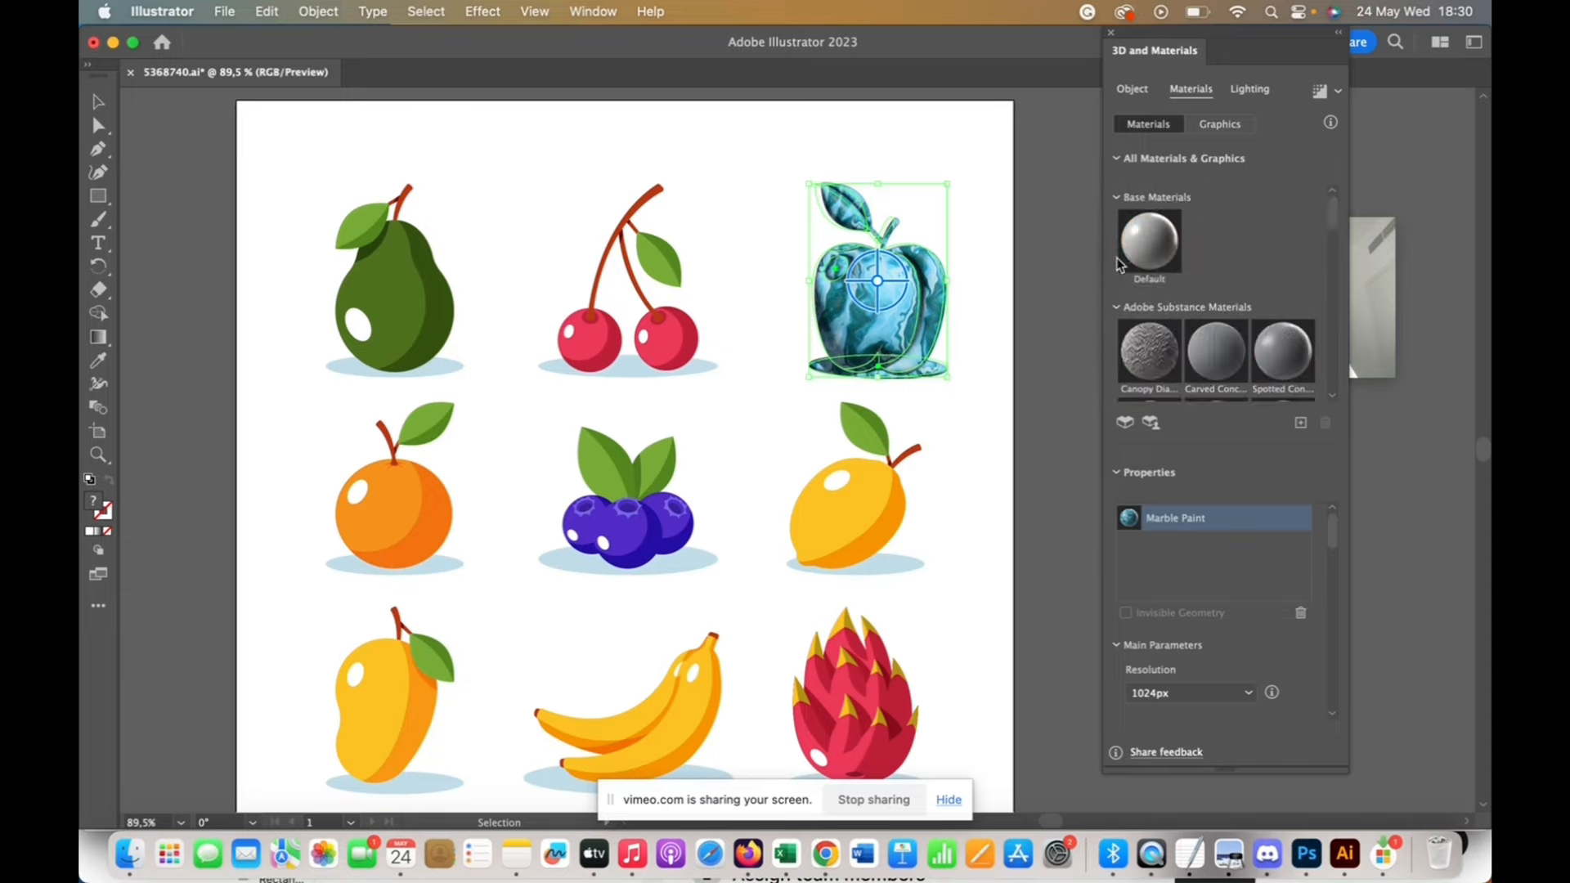
left_click(1155, 248)
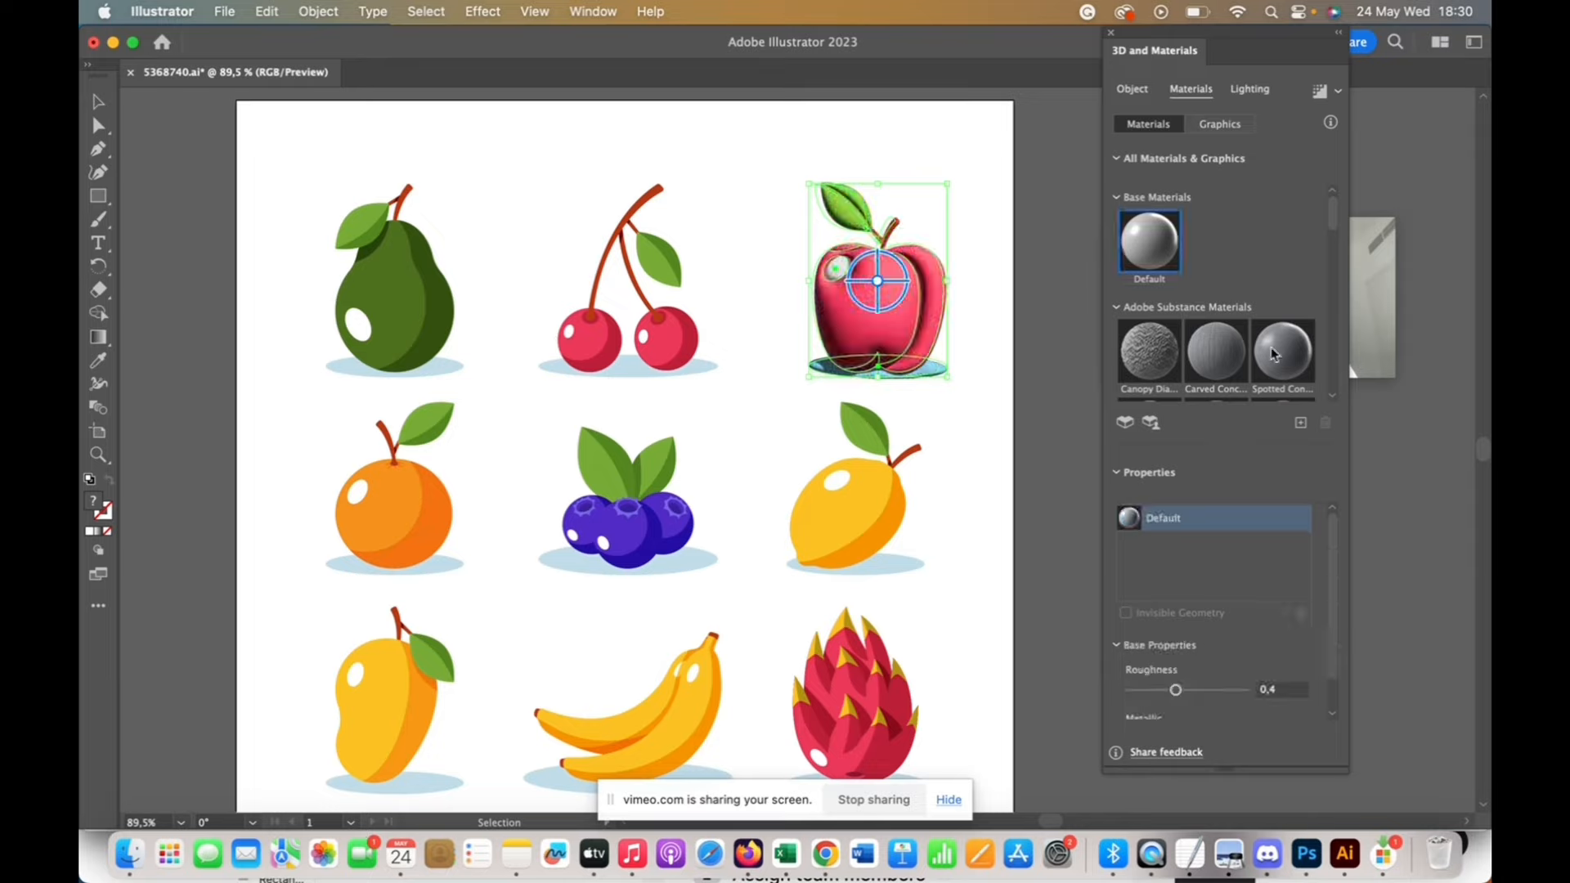
Set the Metallic value of the apple's Default material to 0,4
scroll(1316, 613, "down", 2)
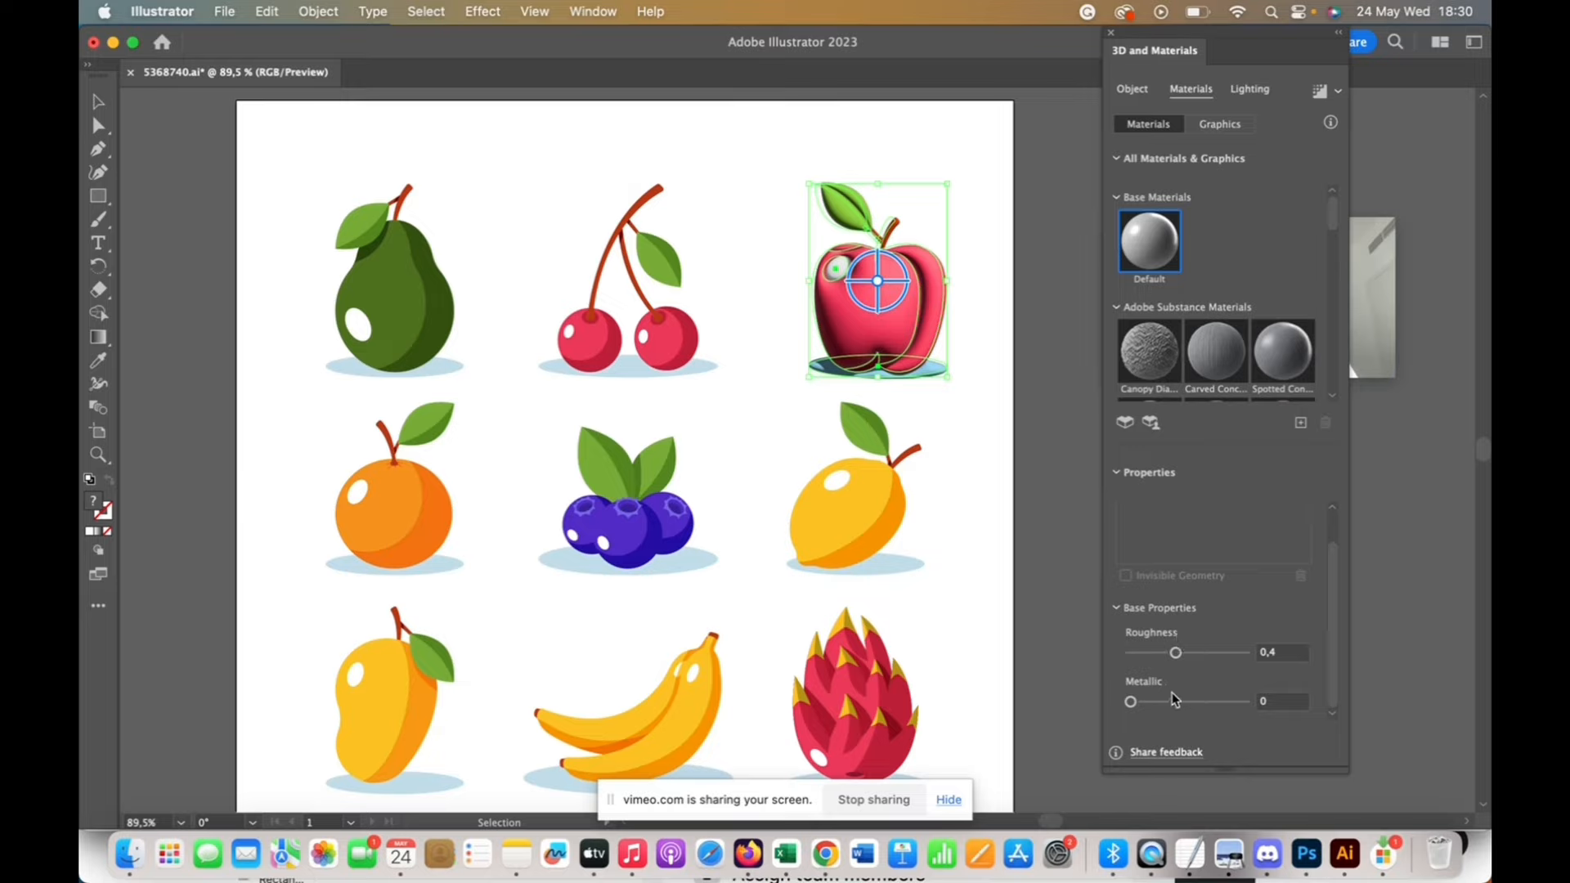
left_click(1288, 703)
type(".3")
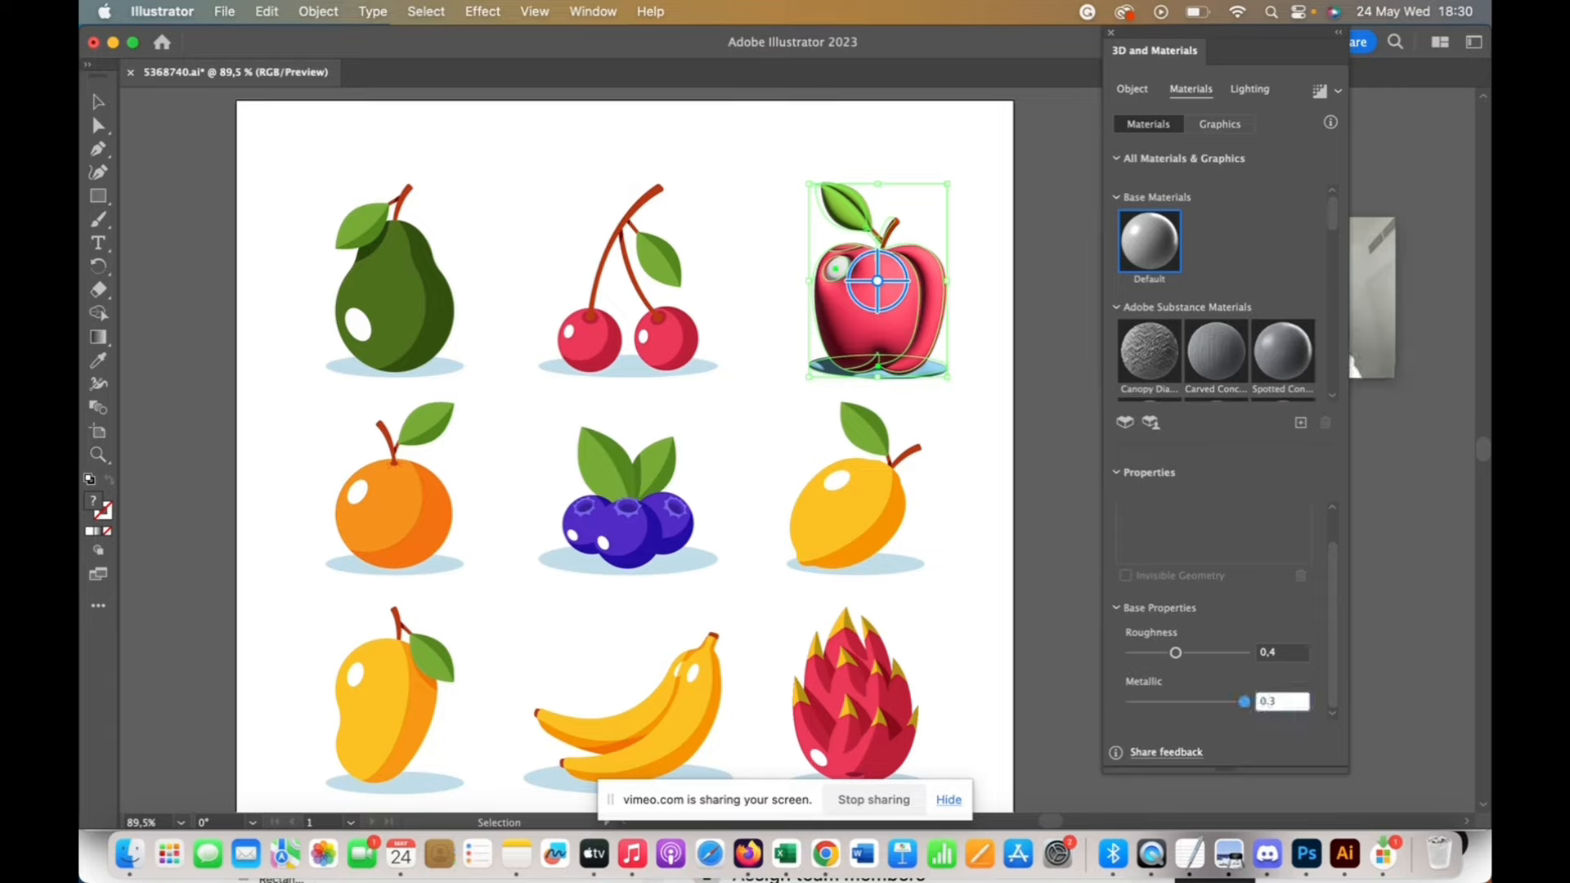
left_click_drag(1244, 702, 1176, 708)
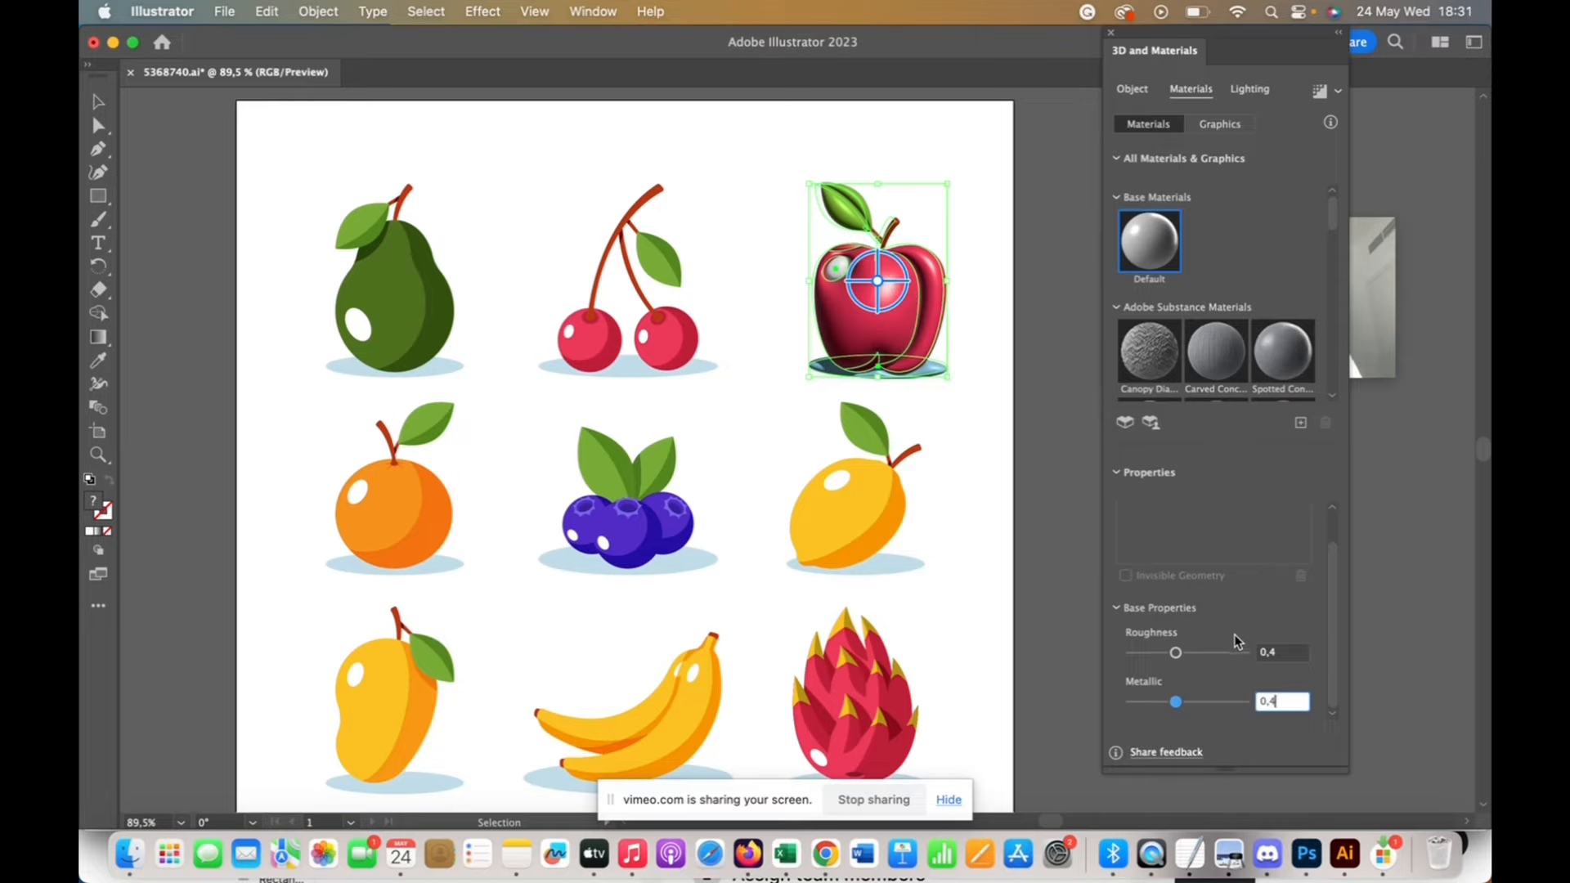
Set the Roughness value of the apple's Default material to 0,63
left_click(1280, 650)
key("BackSpace")
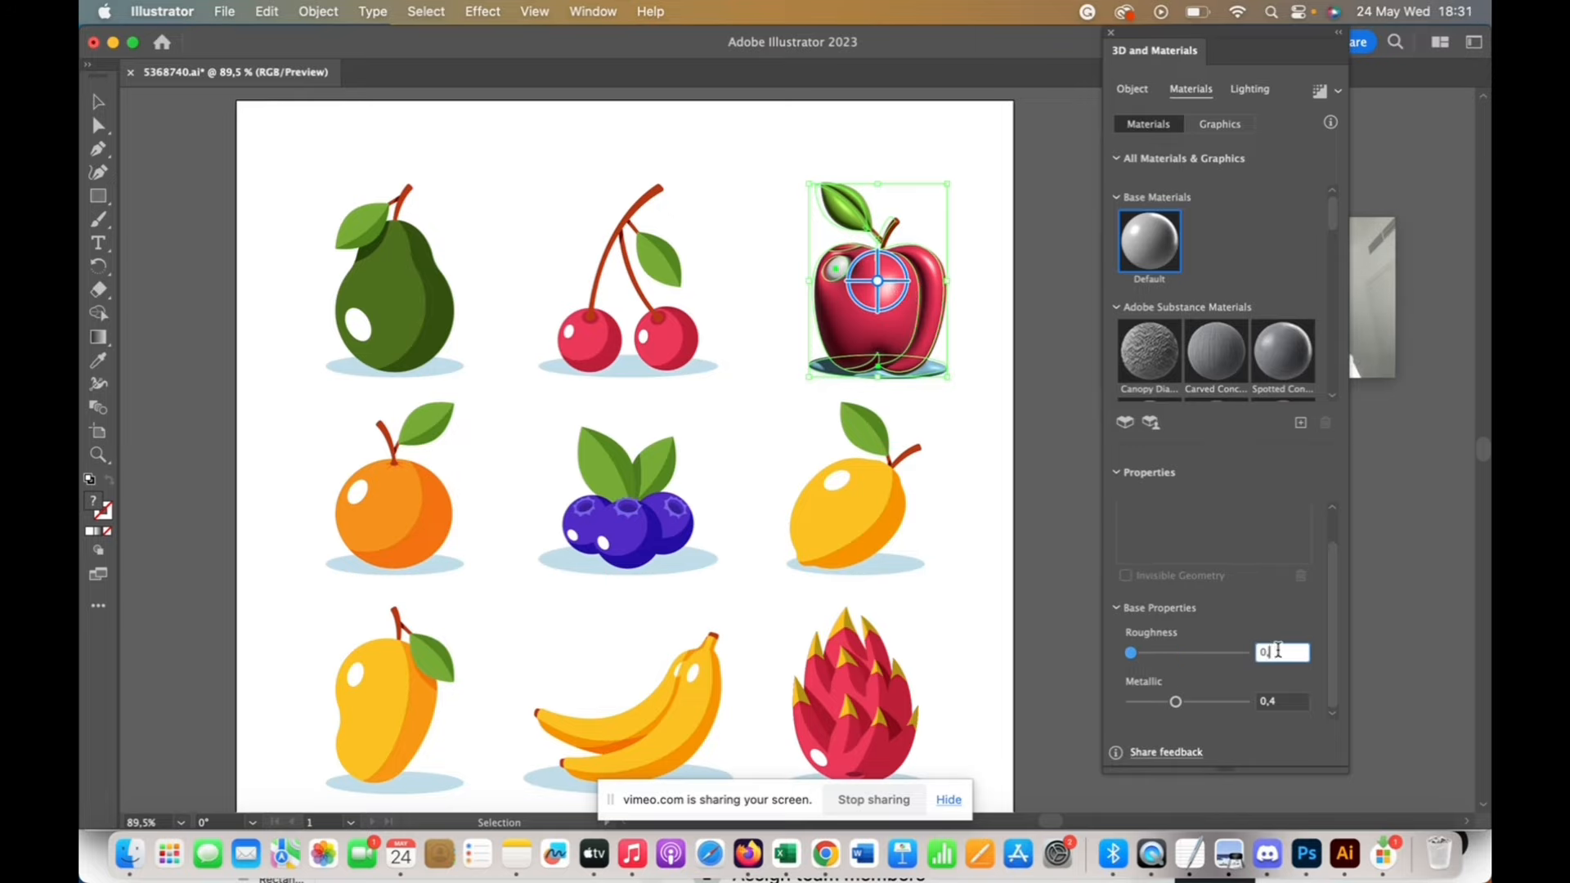
type("63")
key("Return")
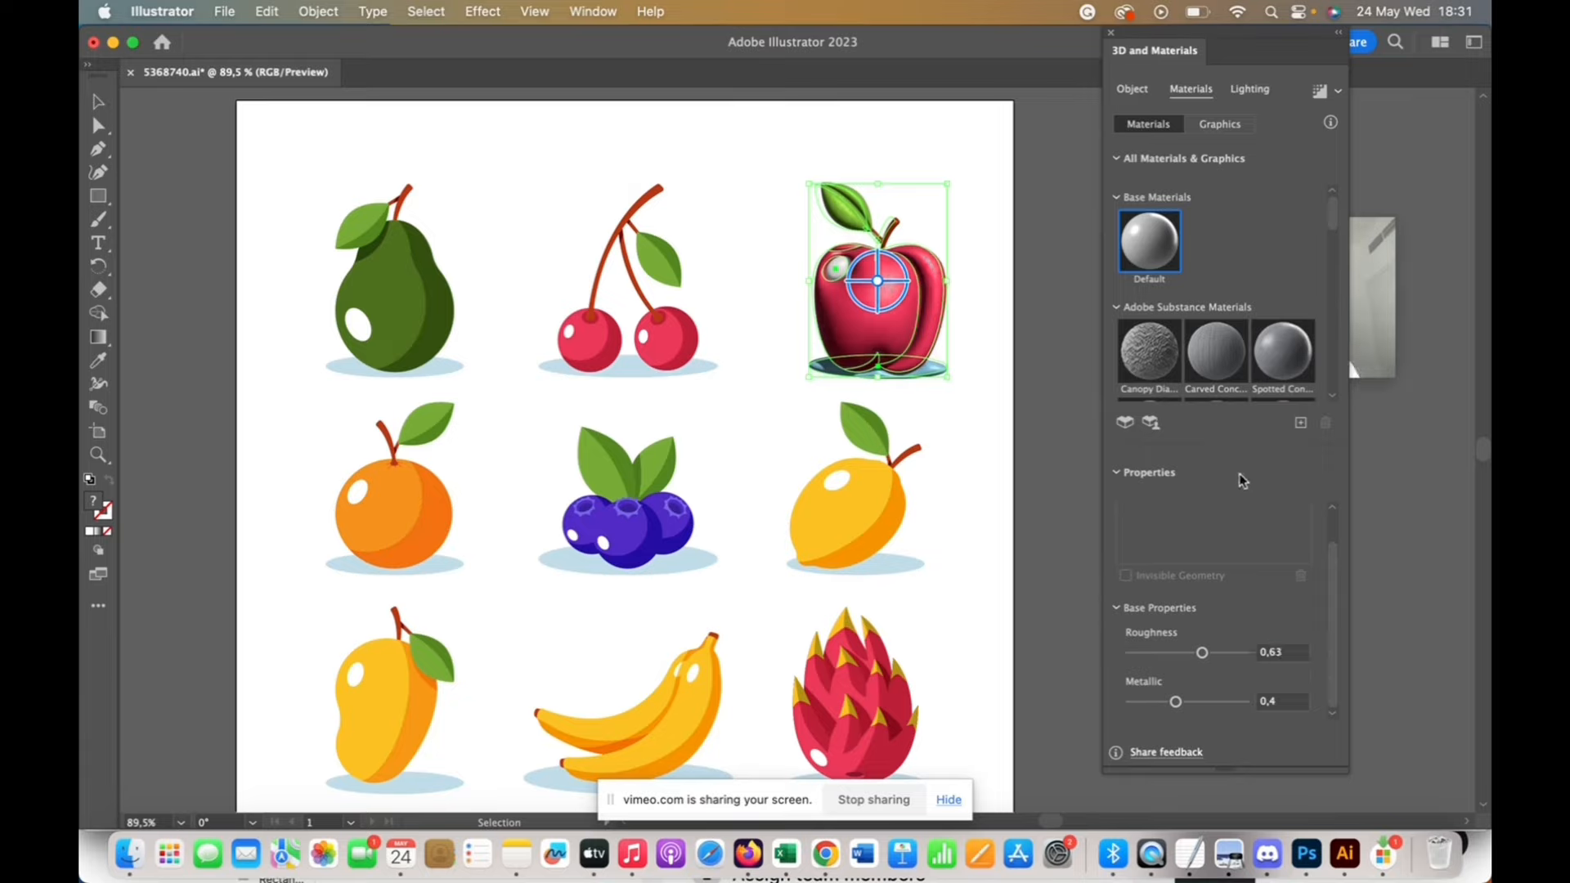
Try the snowflake pattern graphic named 1 on the apple and remove it again
left_click(1233, 129)
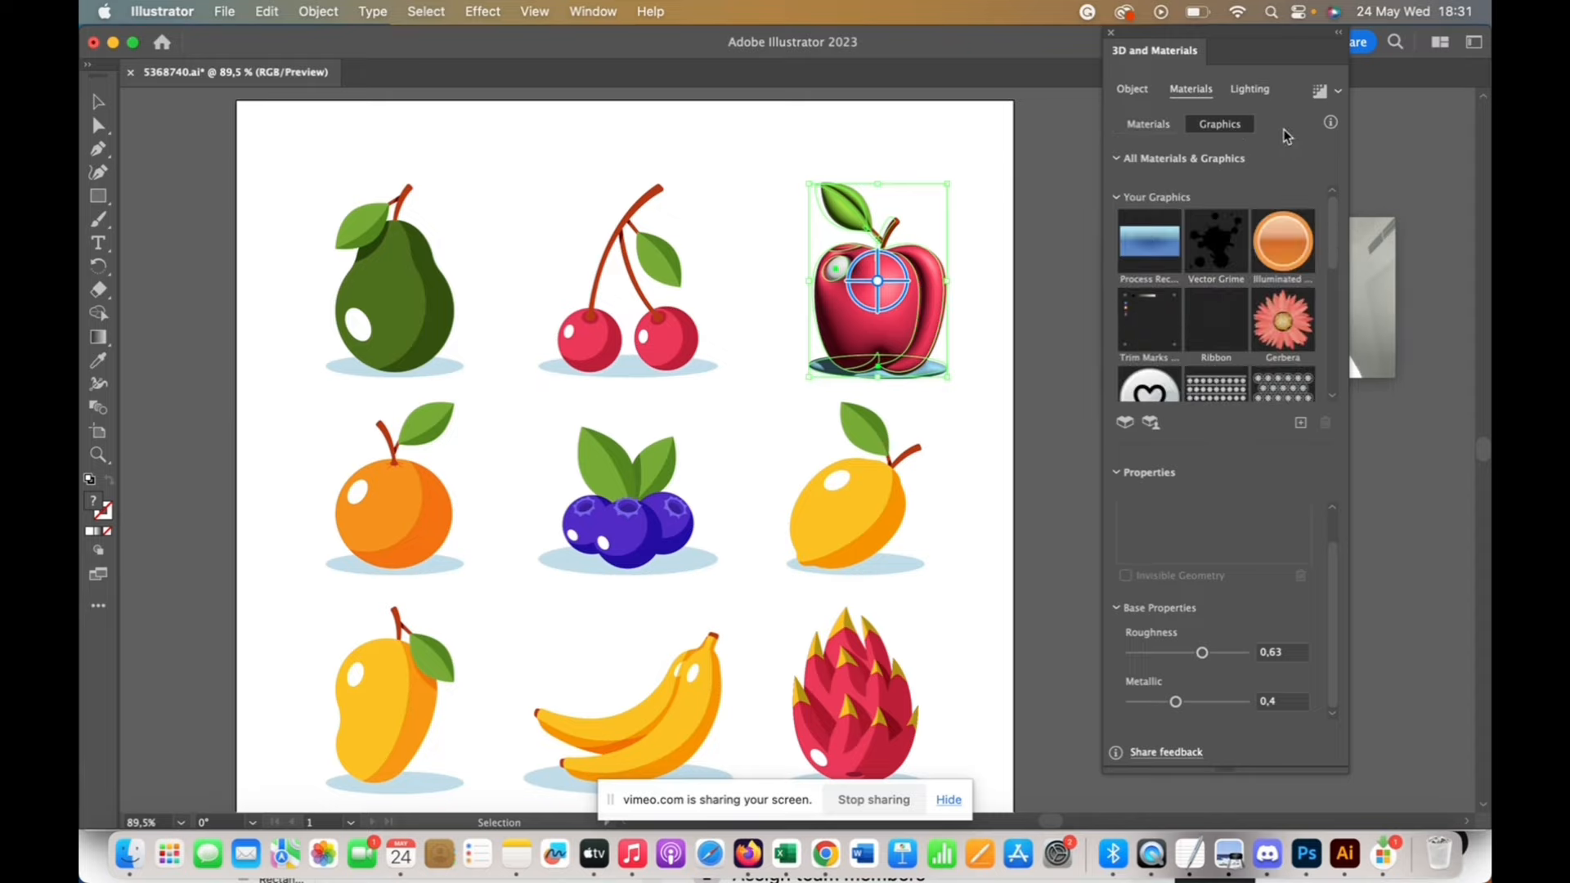
mouse_move(1335, 239)
left_mouse_down()
mouse_move(1338, 300)
mouse_move(1337, 265)
left_mouse_up()
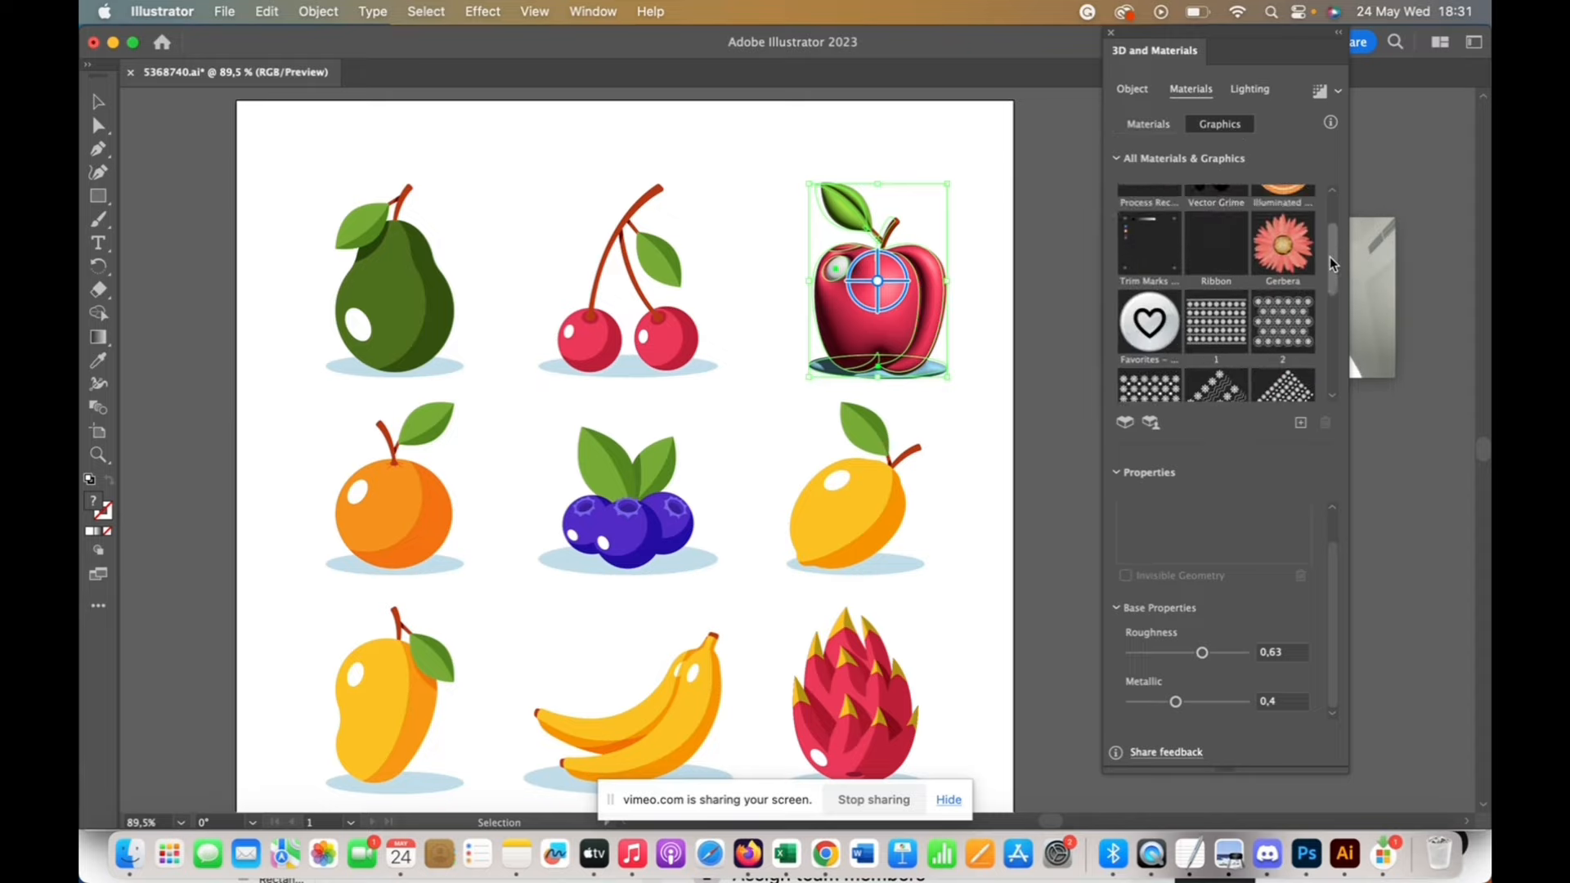
left_click(1223, 317)
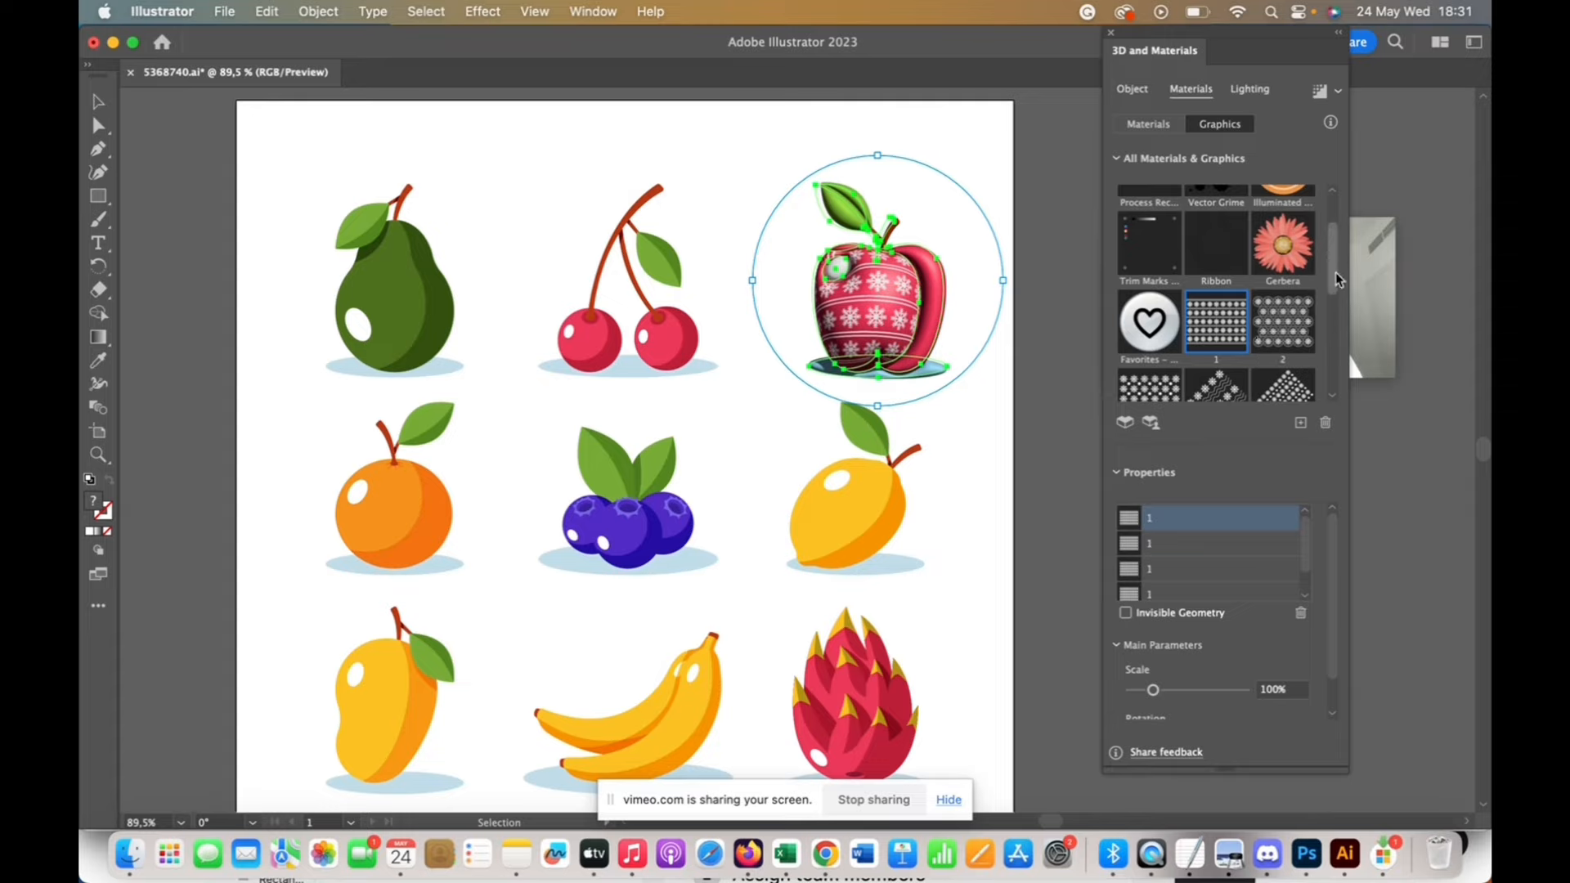
left_click_drag(1336, 272, 1329, 223)
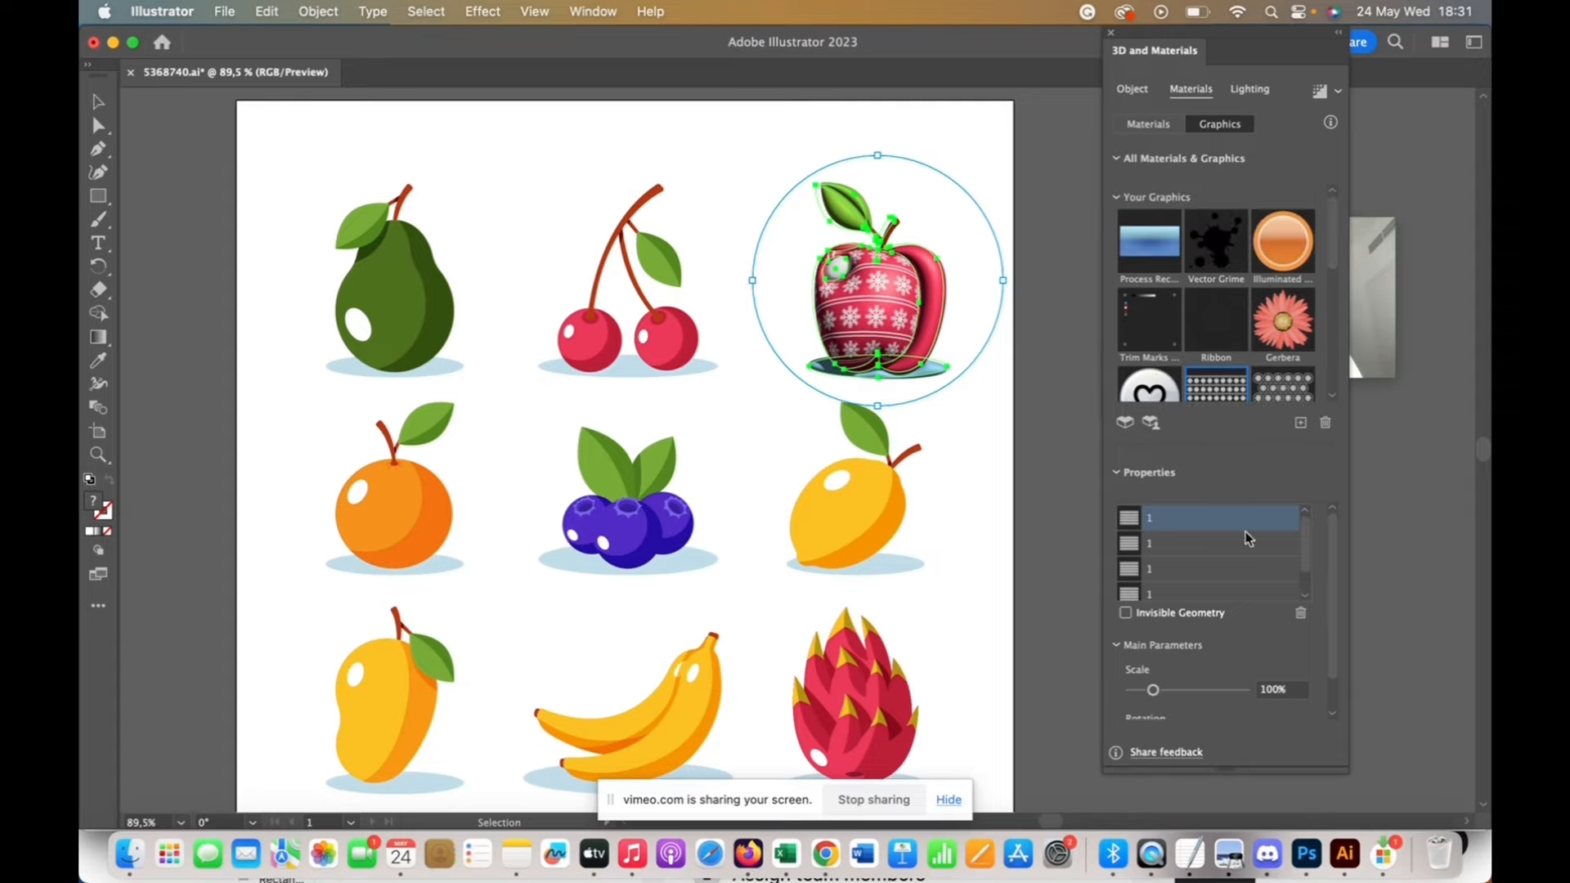
scroll(1193, 302, "down", 2)
scroll(1199, 284, "up", 2)
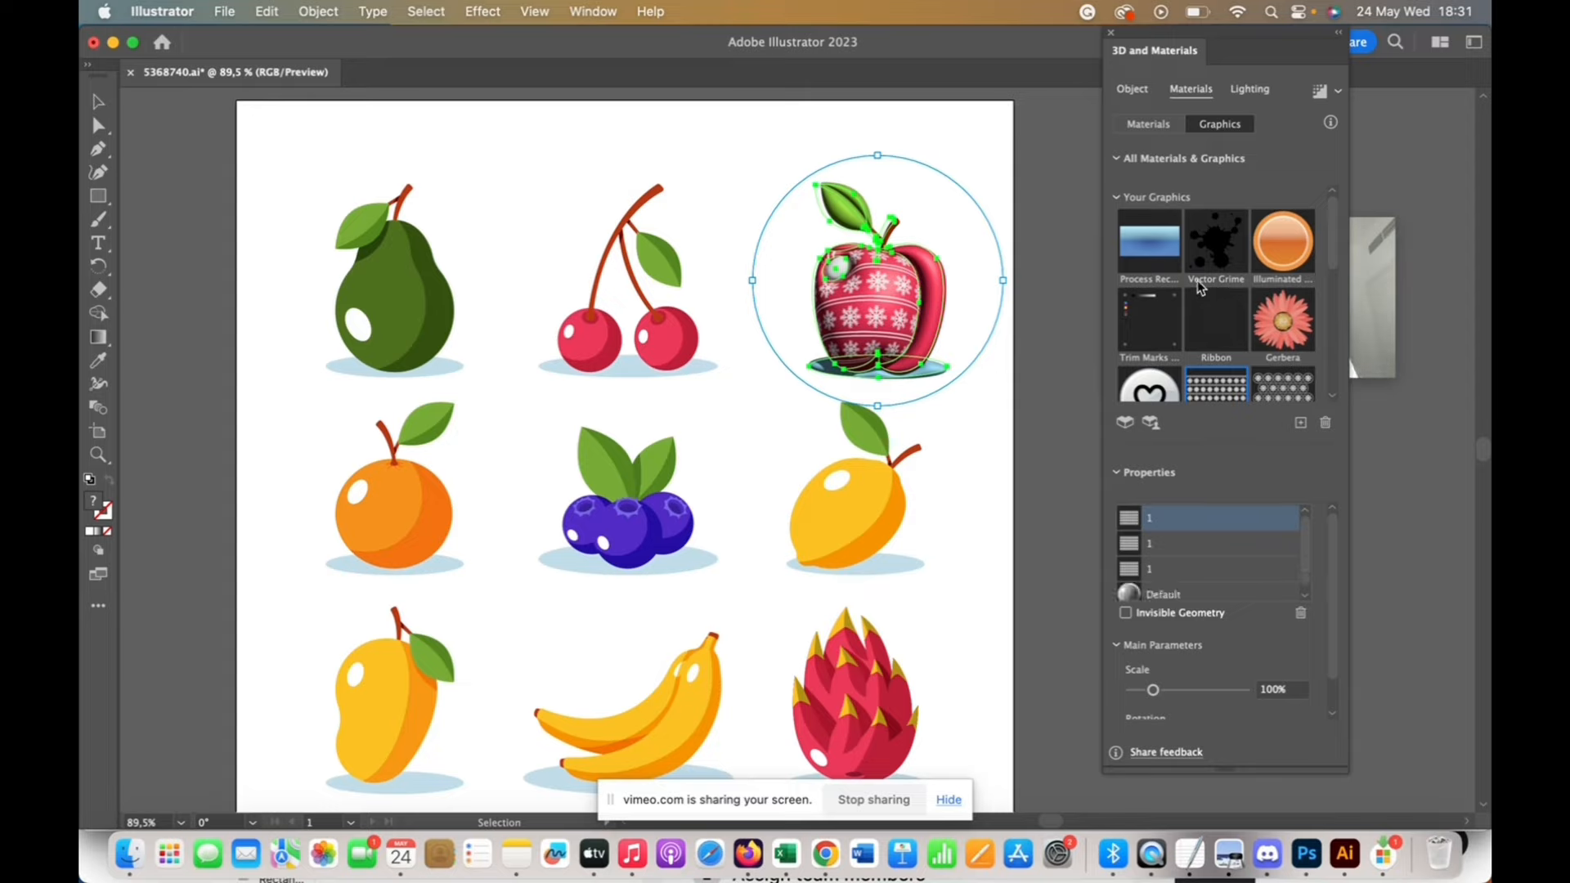
Try moving the apple's light to about -84° rotation and 36° height, and restore the Standard lighting preset
left_click(1254, 92)
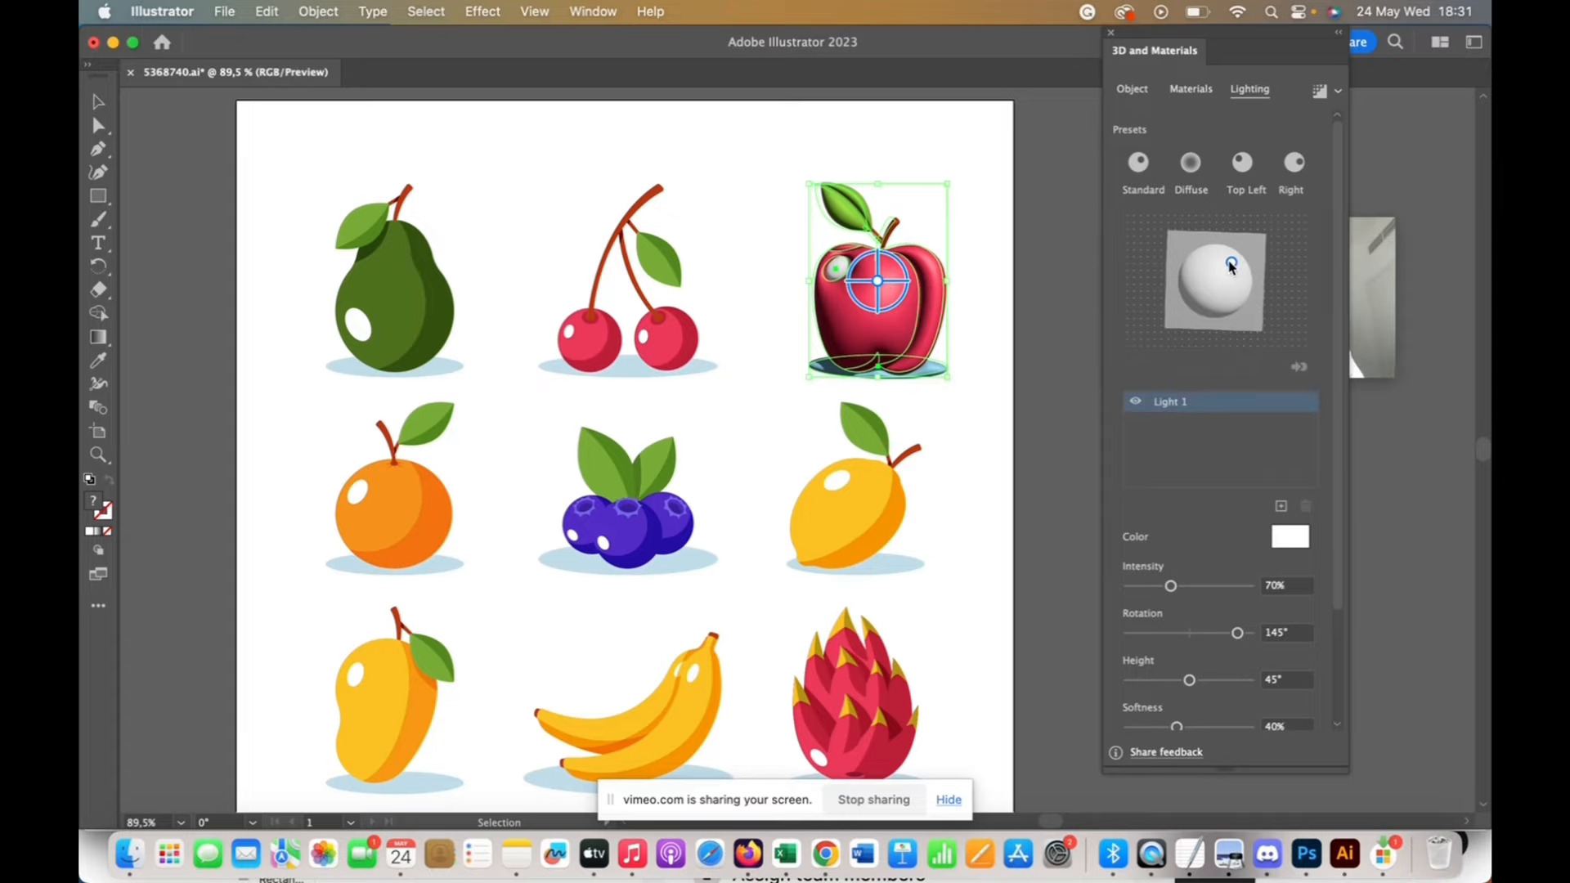
left_click_drag(1231, 266, 1186, 287)
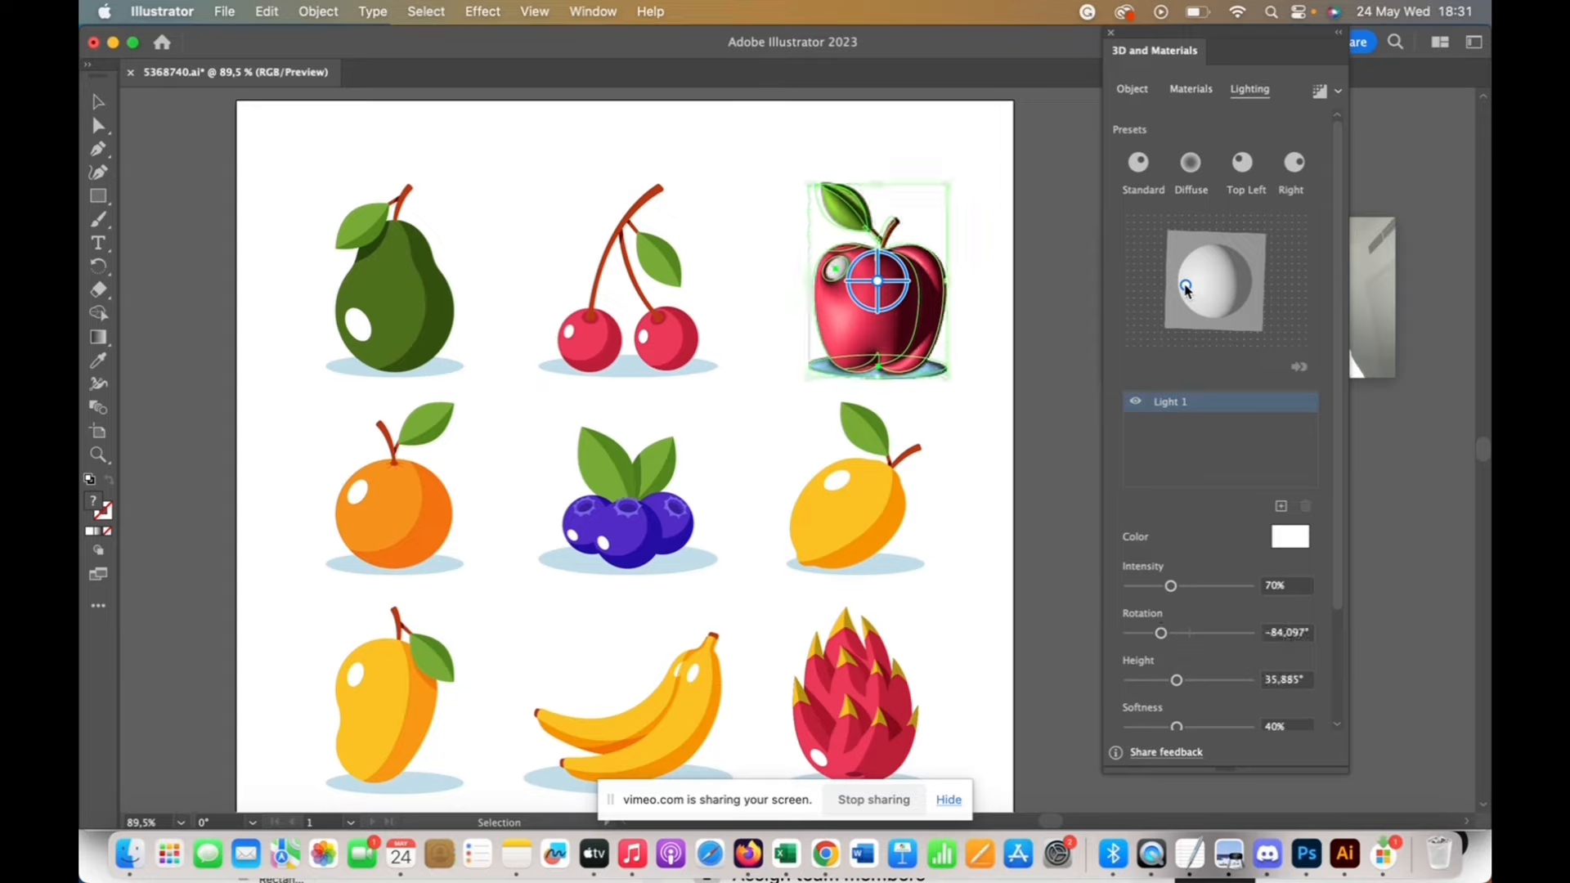
left_click(1155, 181)
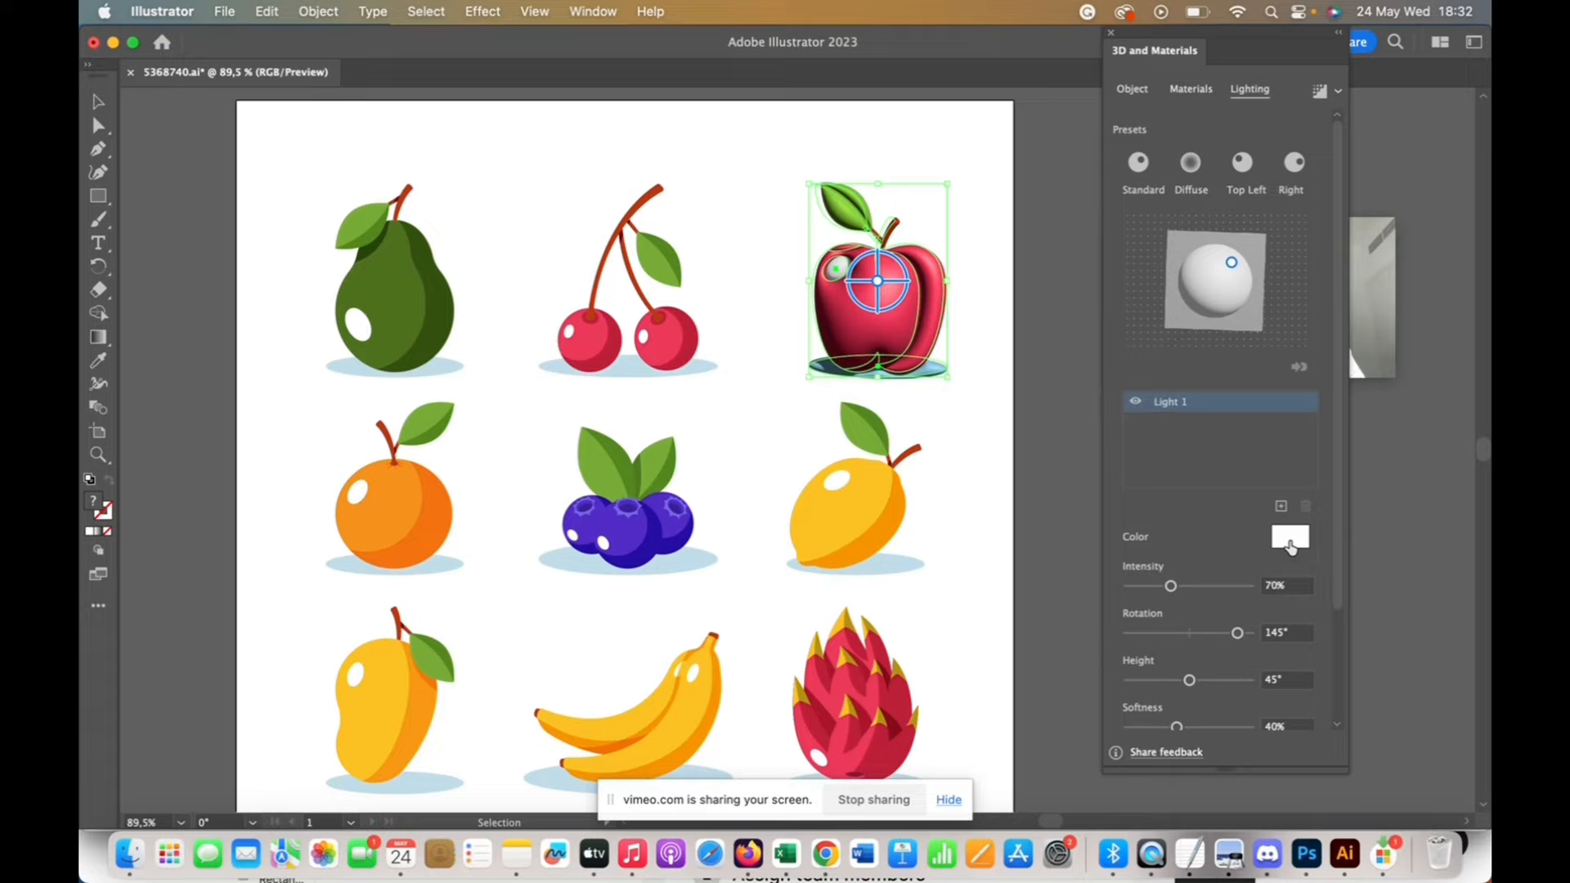
Change the color of Light 1 on the apple to a light pink, RGB 249, 189, 189
left_click(1291, 540)
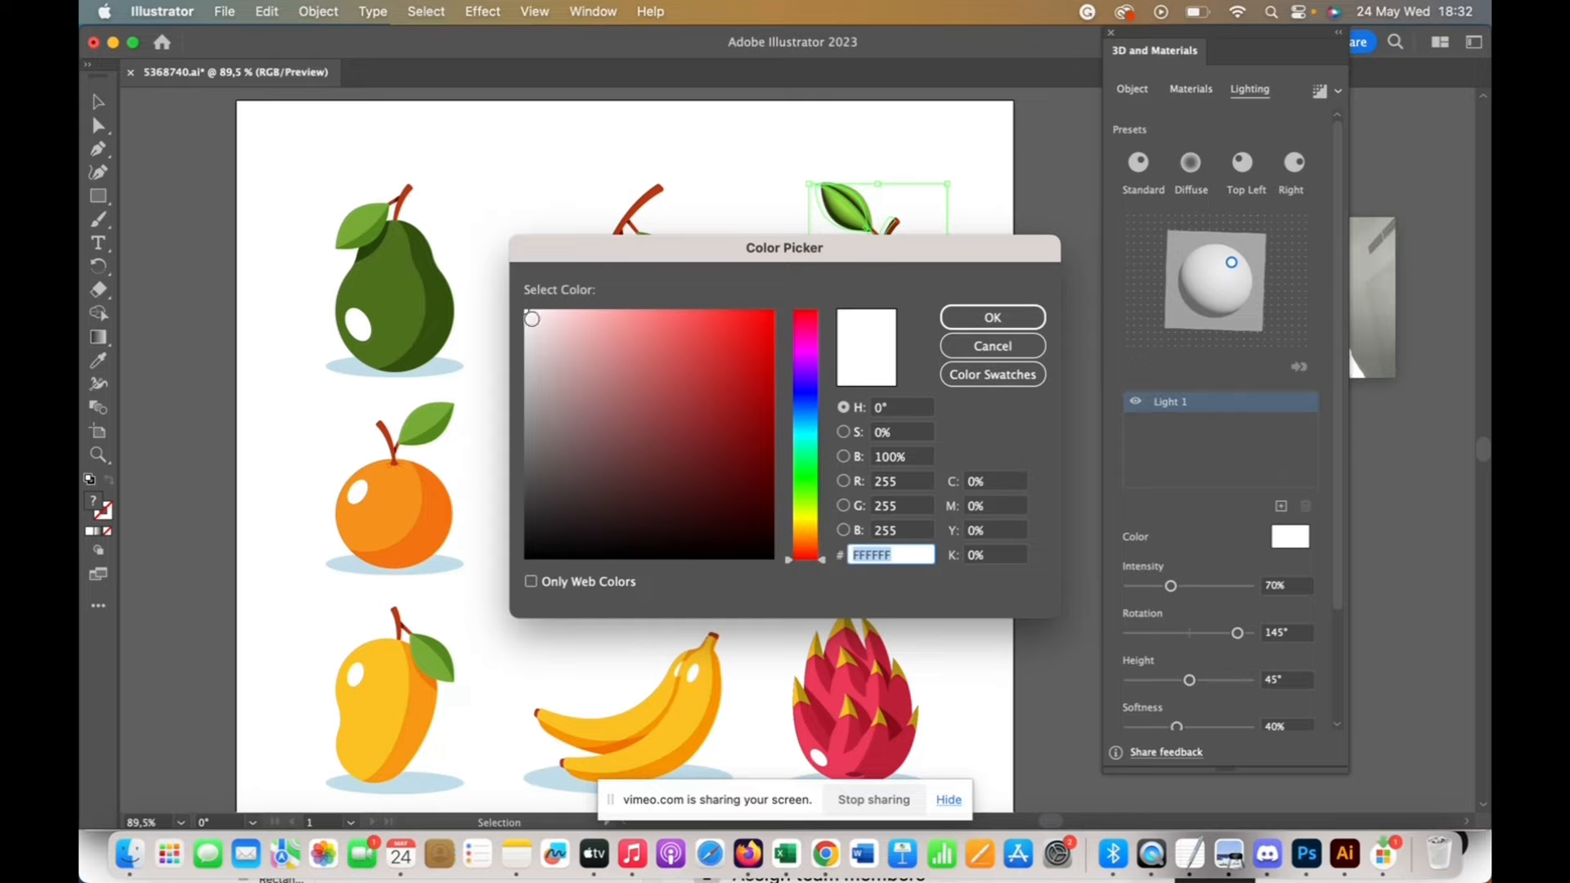
left_click_drag(531, 318, 584, 315)
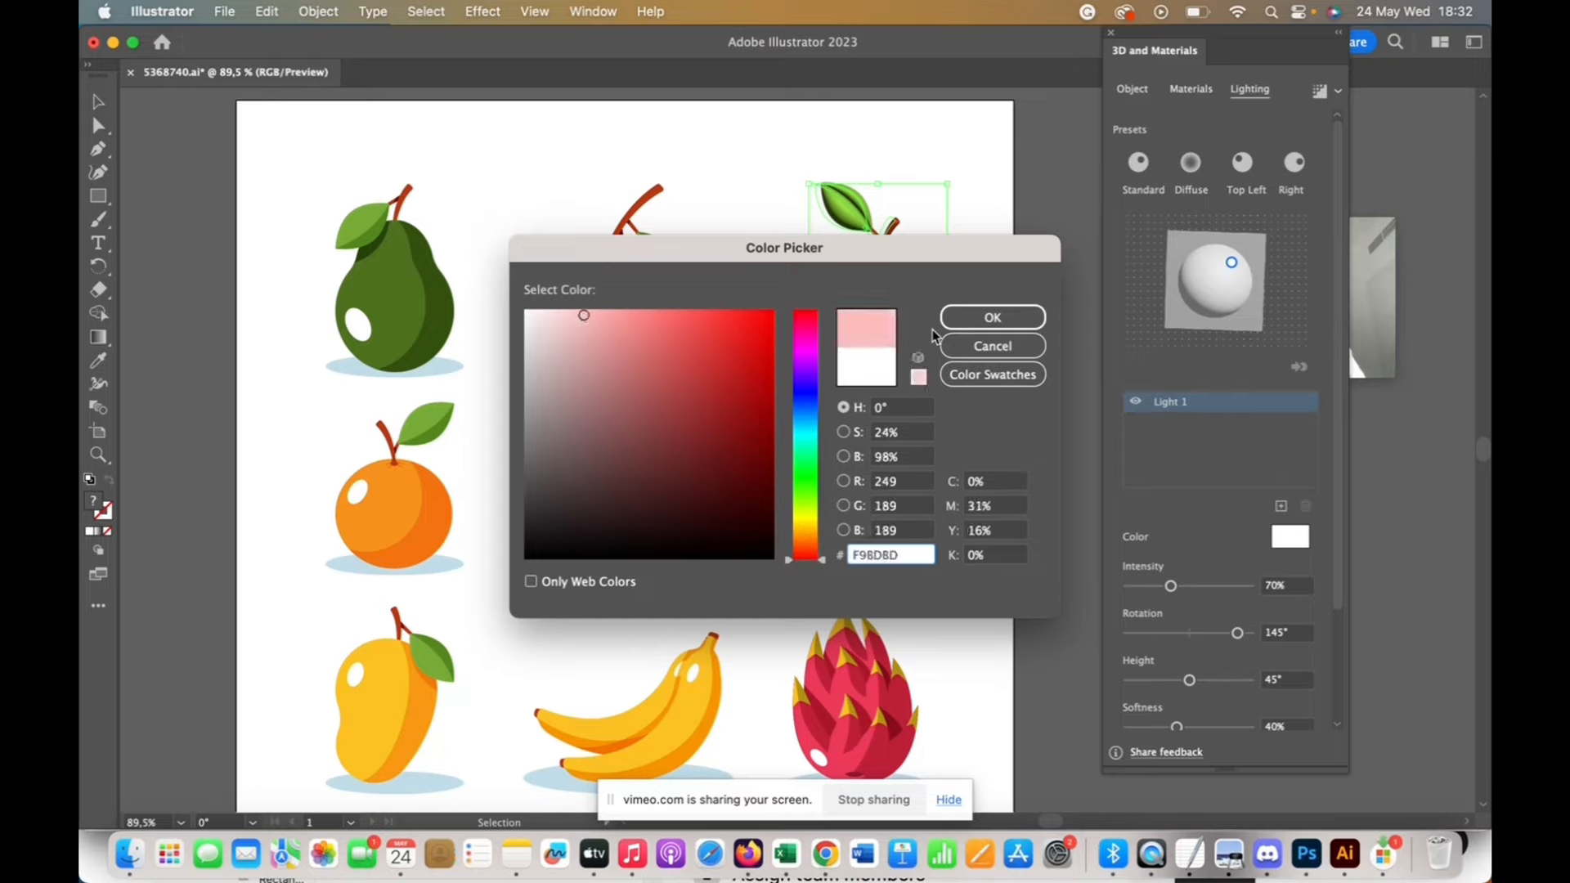
left_click(999, 323)
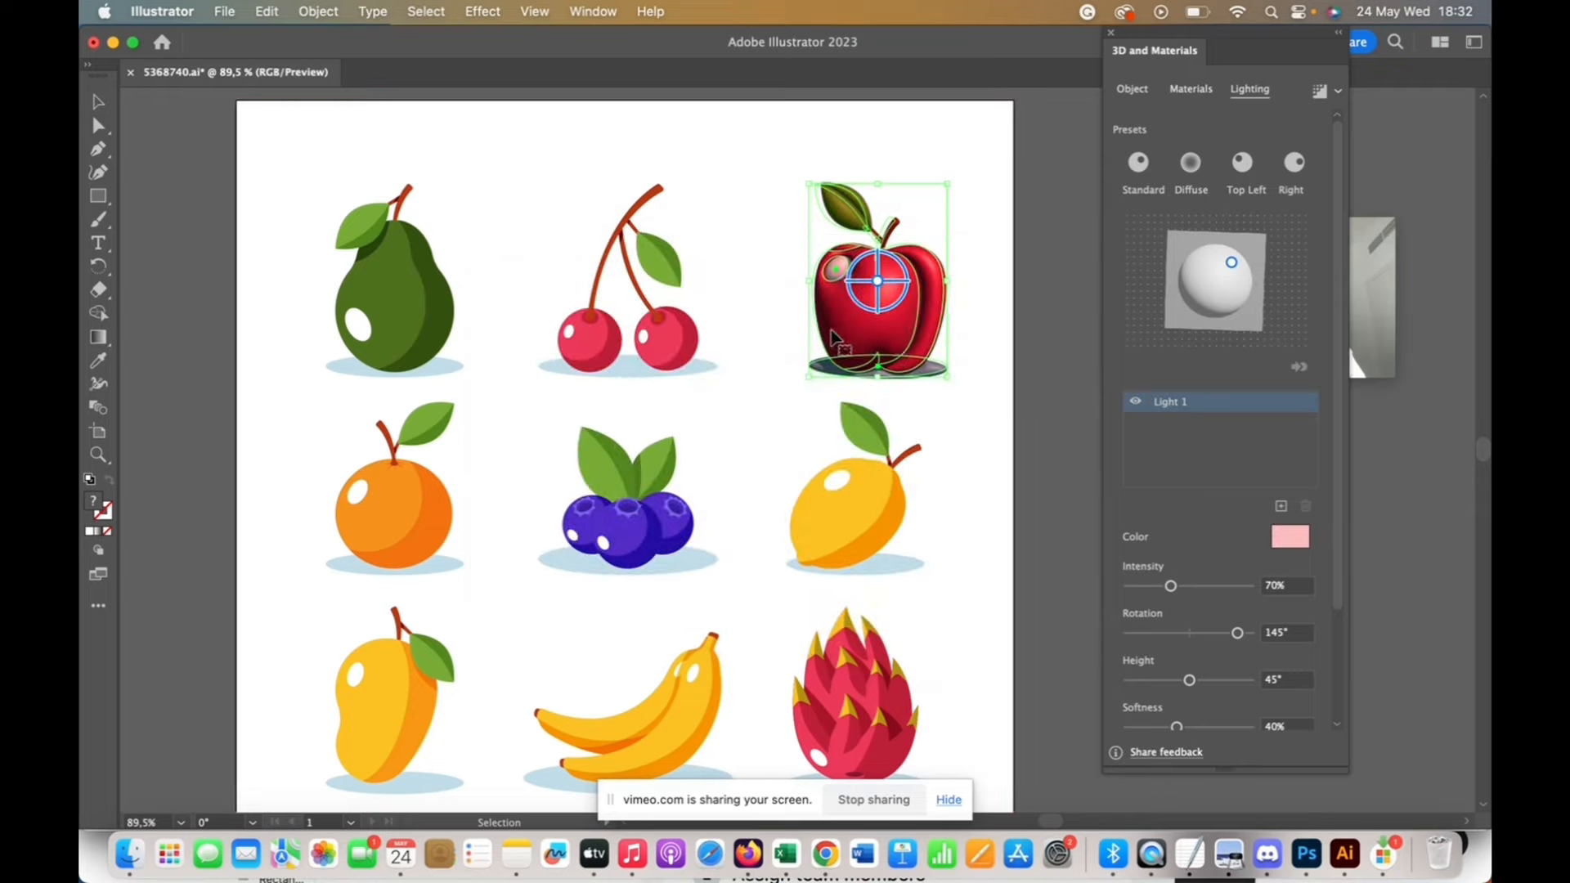
Render the apple with ray tracing and deselect it
left_click(984, 294)
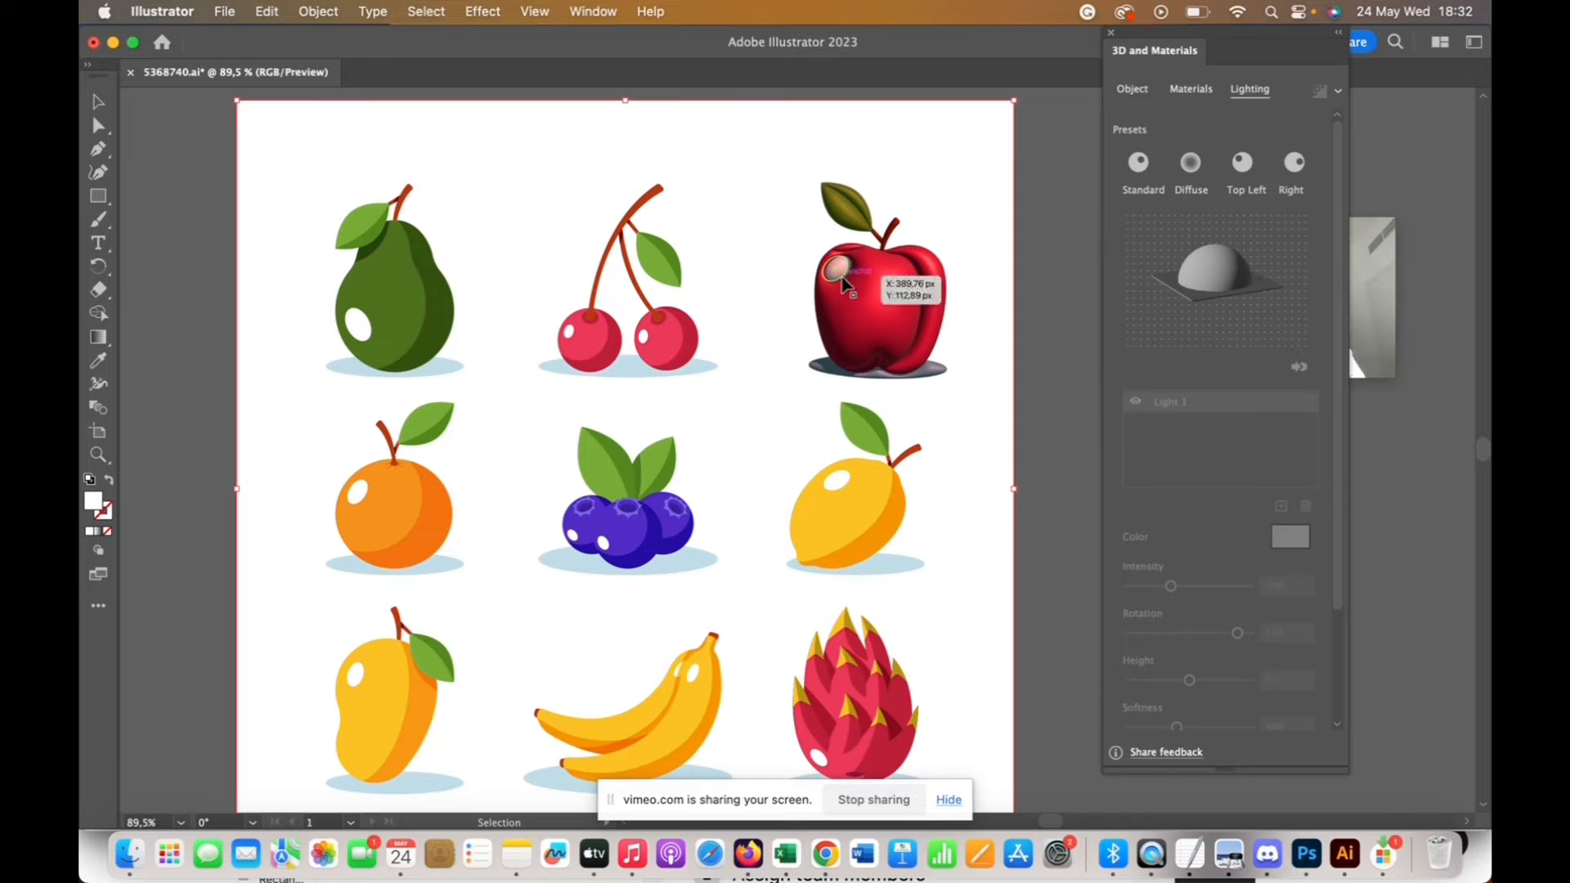
left_click(946, 282)
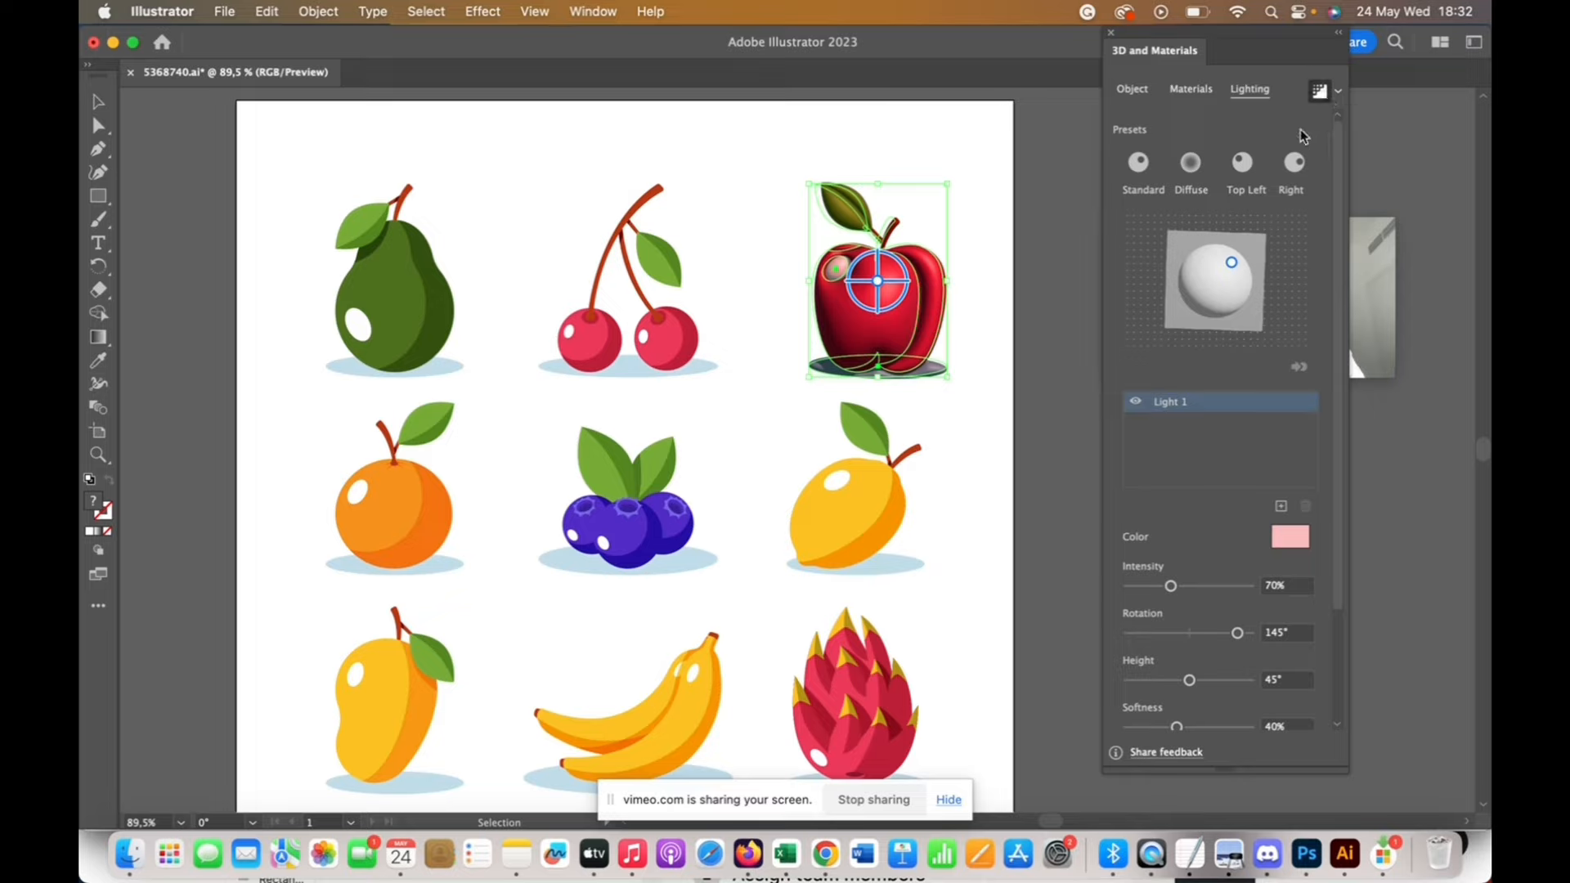
left_click(983, 296)
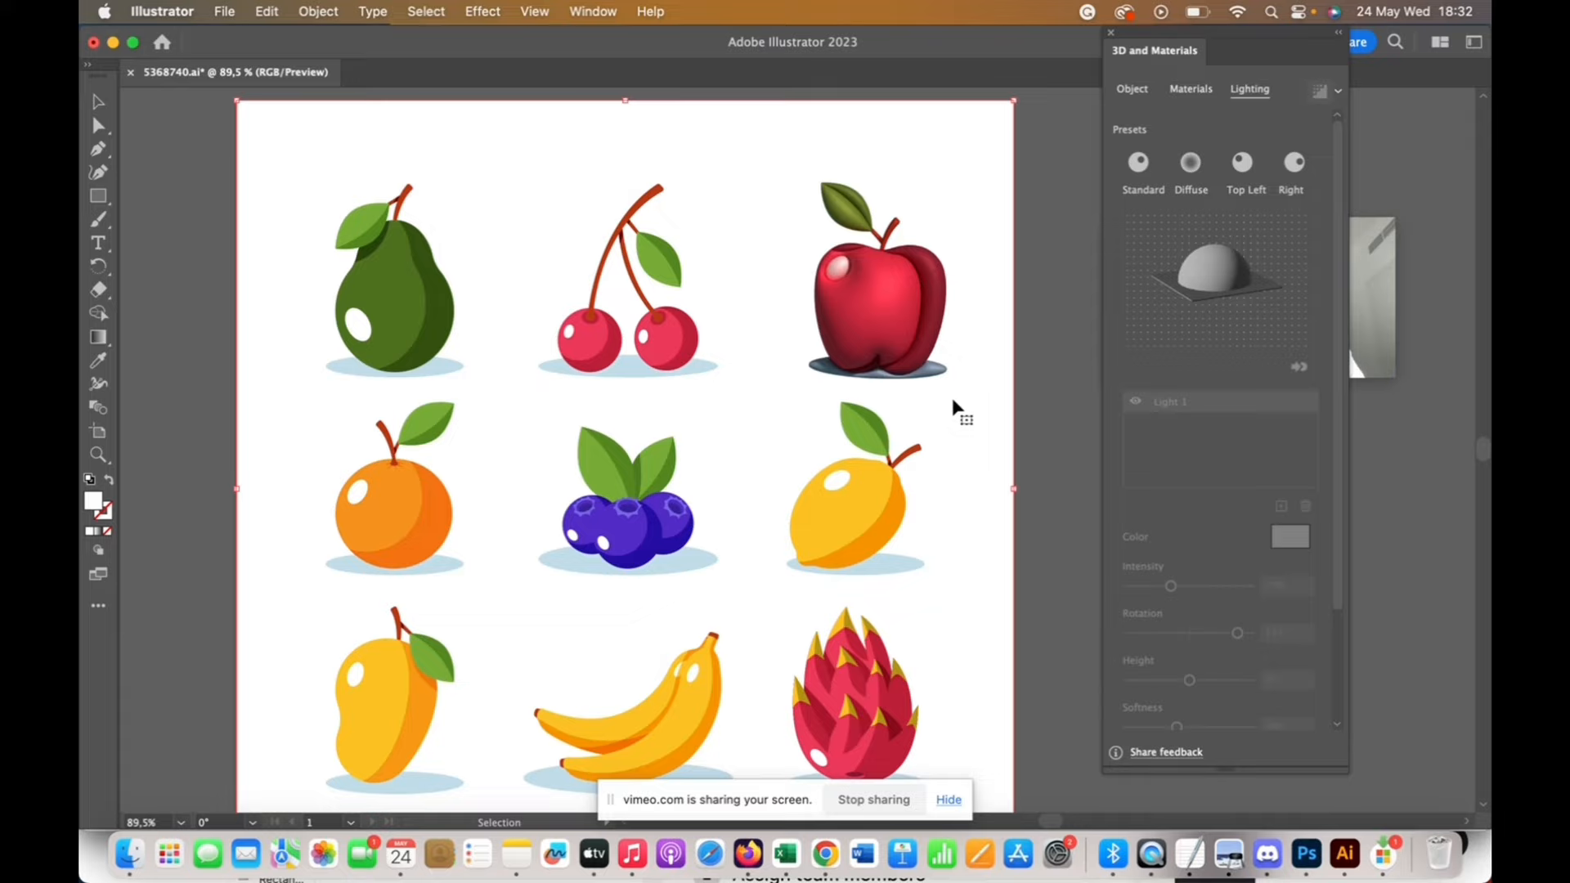
Delete every fruit except the apple: lemon, dragon fruit, bananas, blueberries, orange, mango, green pear-shaped fruit and cherries
left_click(862, 499)
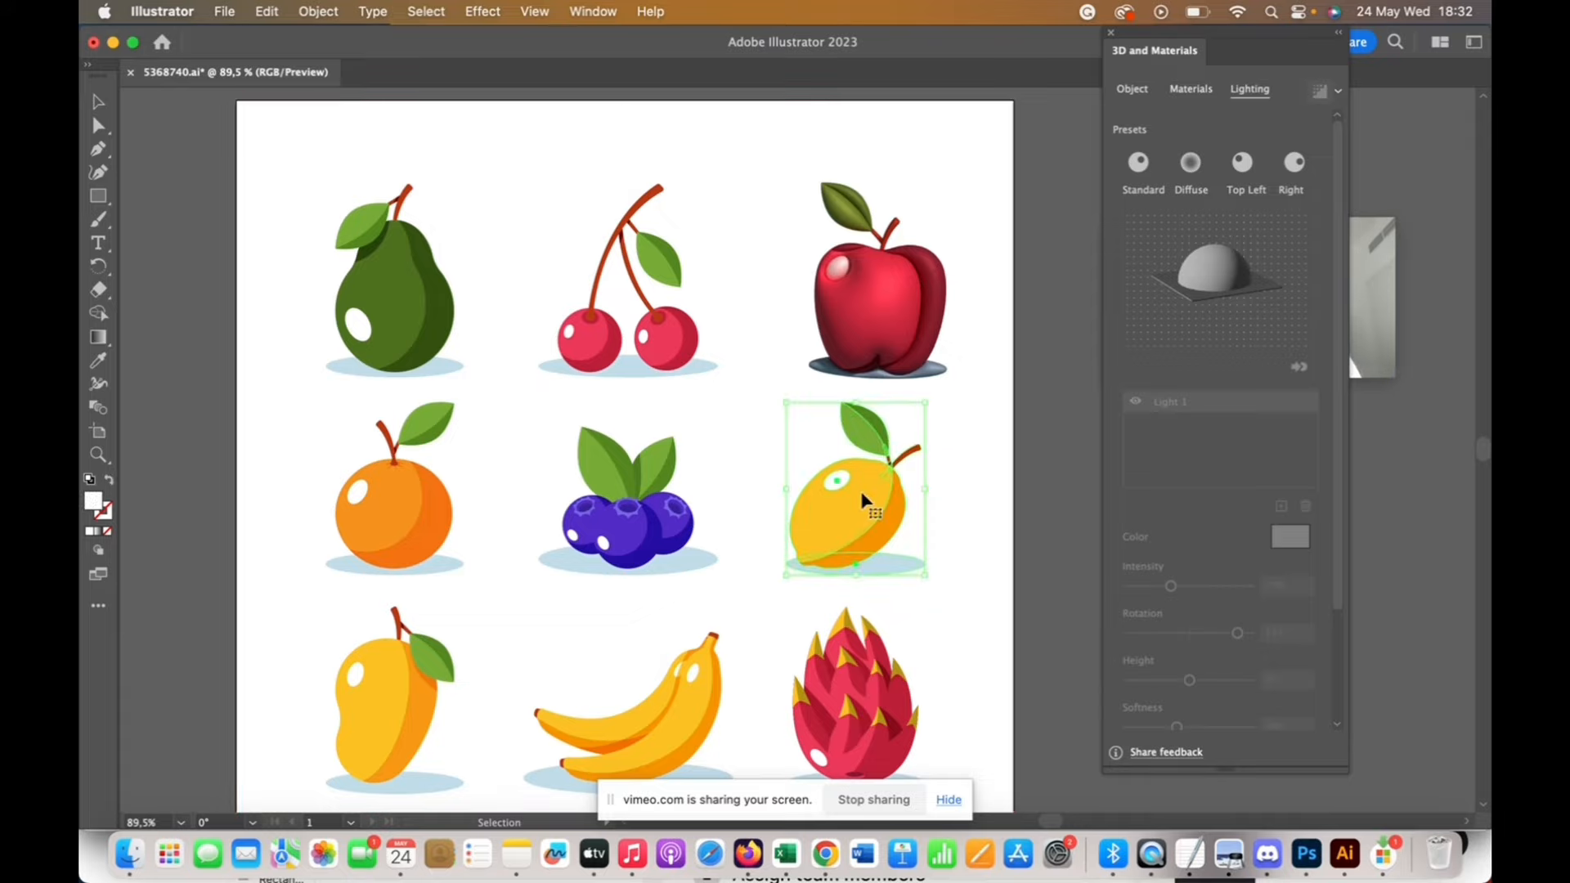
key("Delete")
left_click(900, 630)
key("Delete")
left_click(705, 661)
key("Delete")
left_click(659, 524)
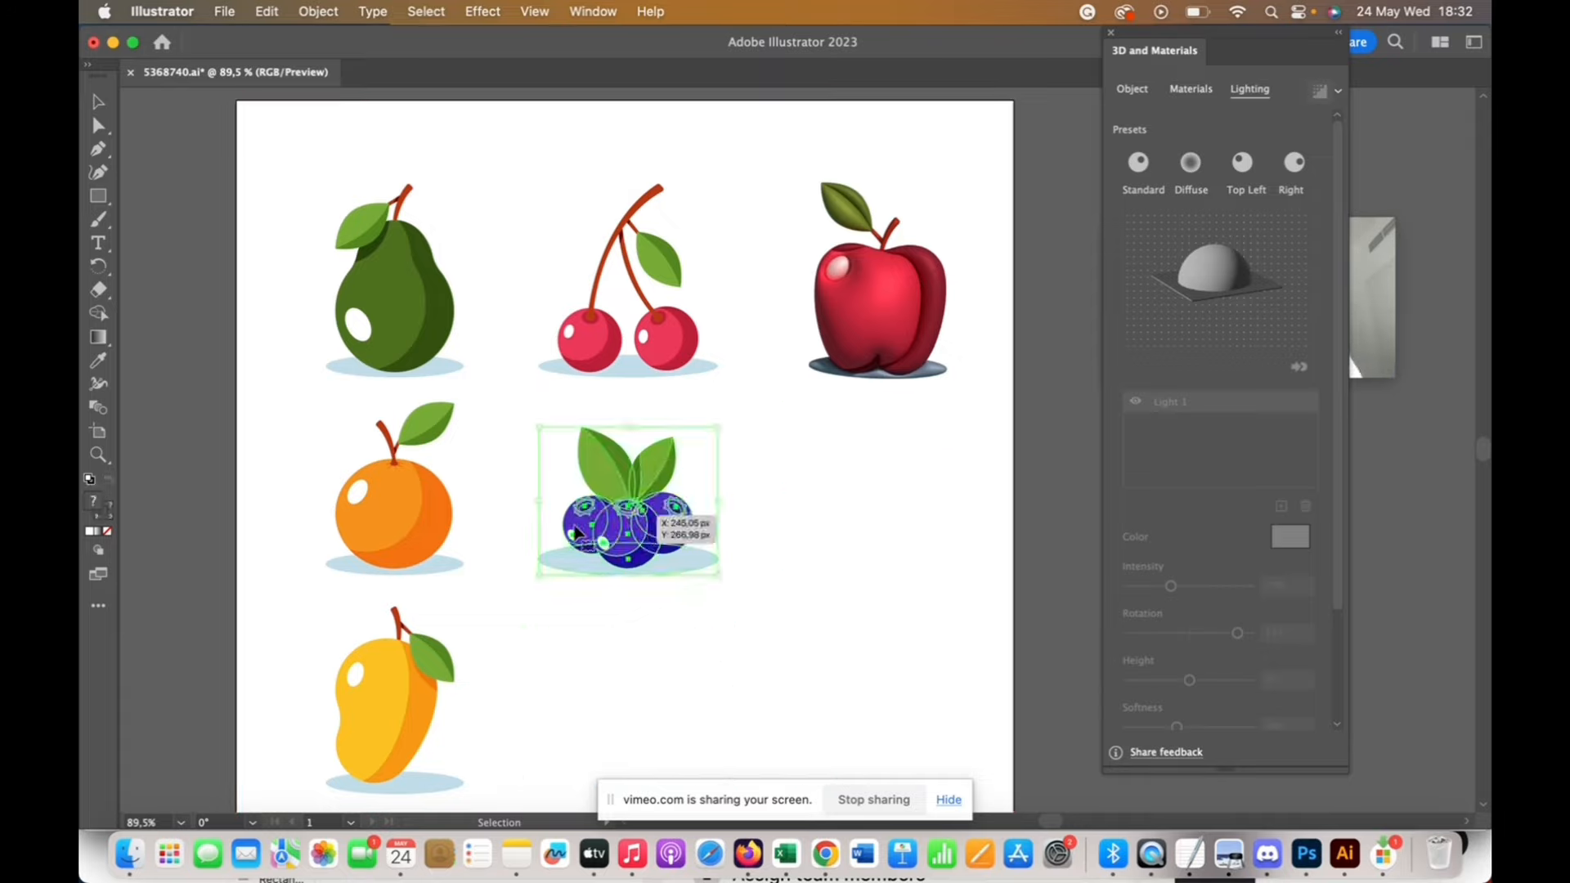
key("Delete")
left_click(413, 495)
key("Delete")
left_click(410, 661)
key("Delete")
left_click(391, 310)
key("Delete")
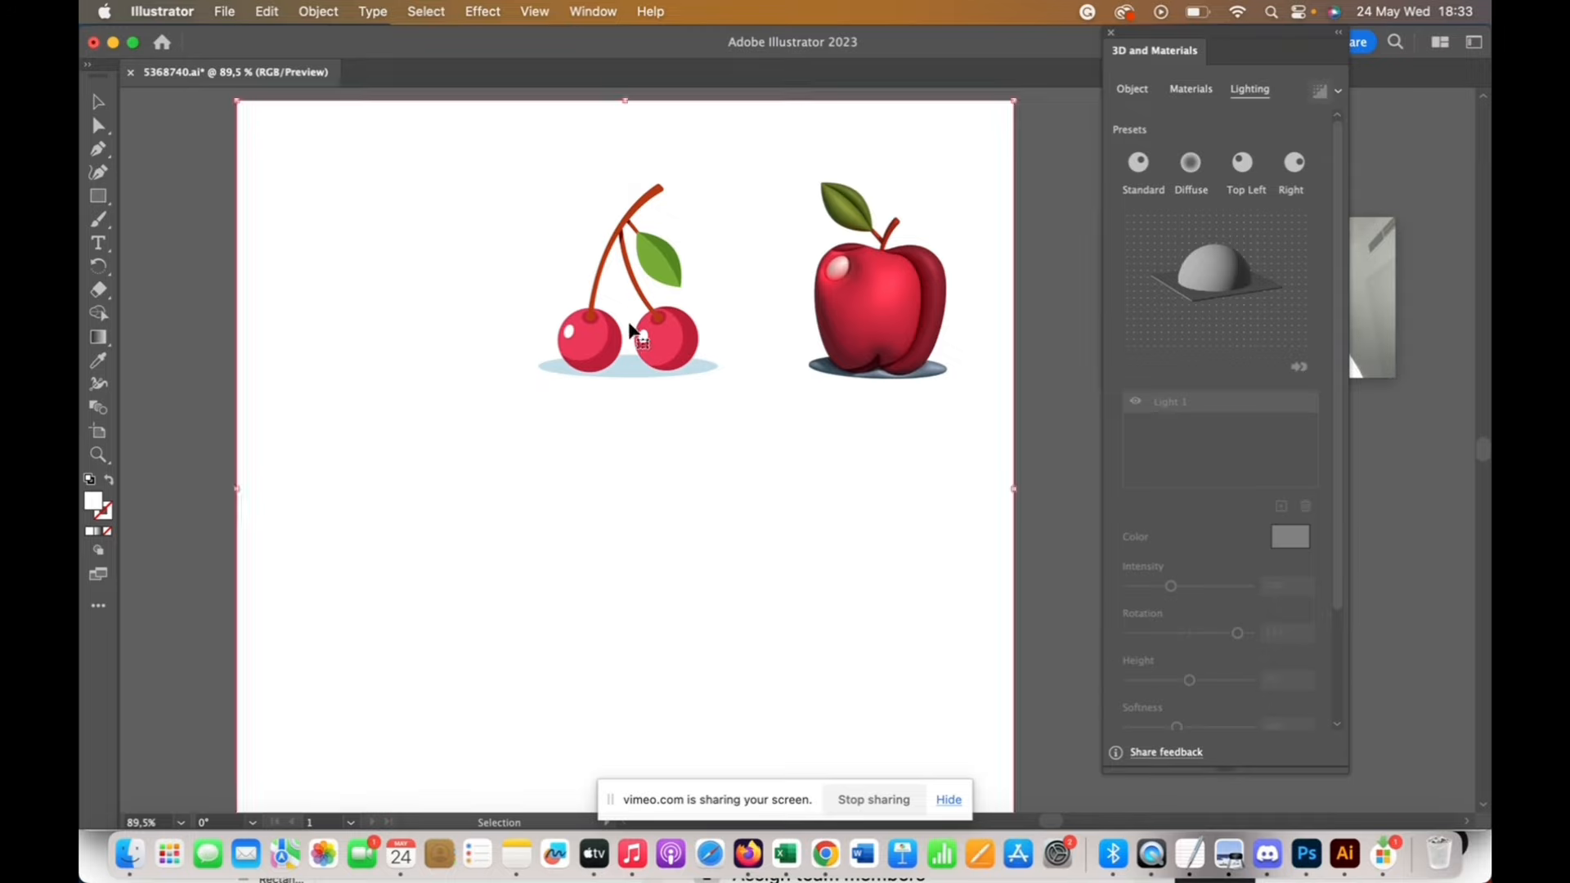
left_click(677, 311)
key("Delete")
Enlarge the apple proportionally to about 258 × 346 px and move it to the middle of the artboard
left_click(869, 296)
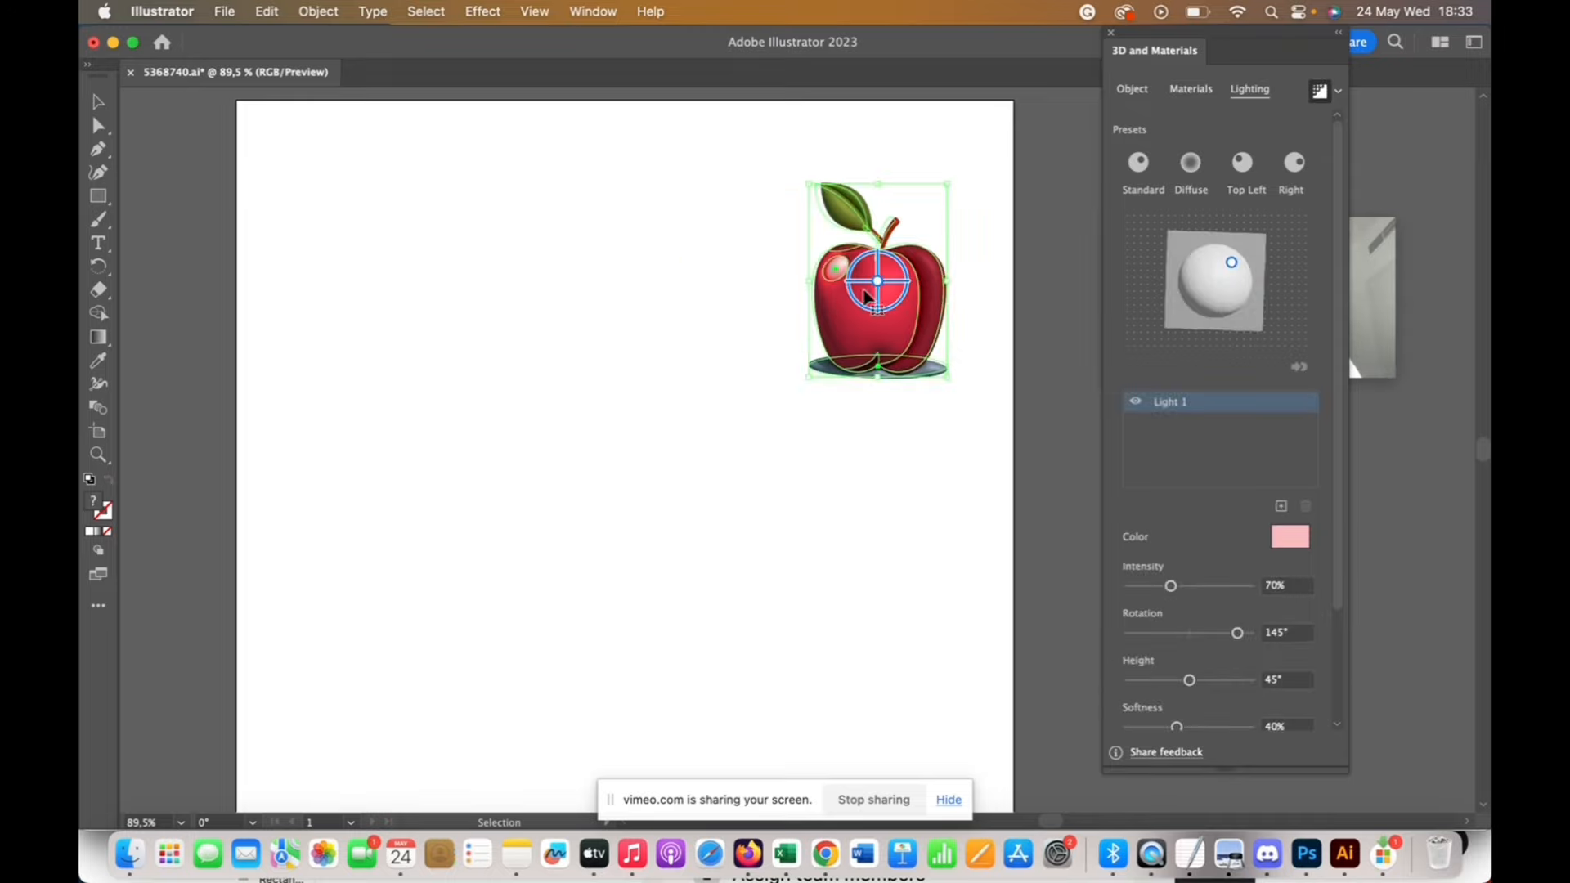
left_click(962, 400)
left_click_drag(918, 389, 799, 161)
left_click_drag(808, 382, 547, 725)
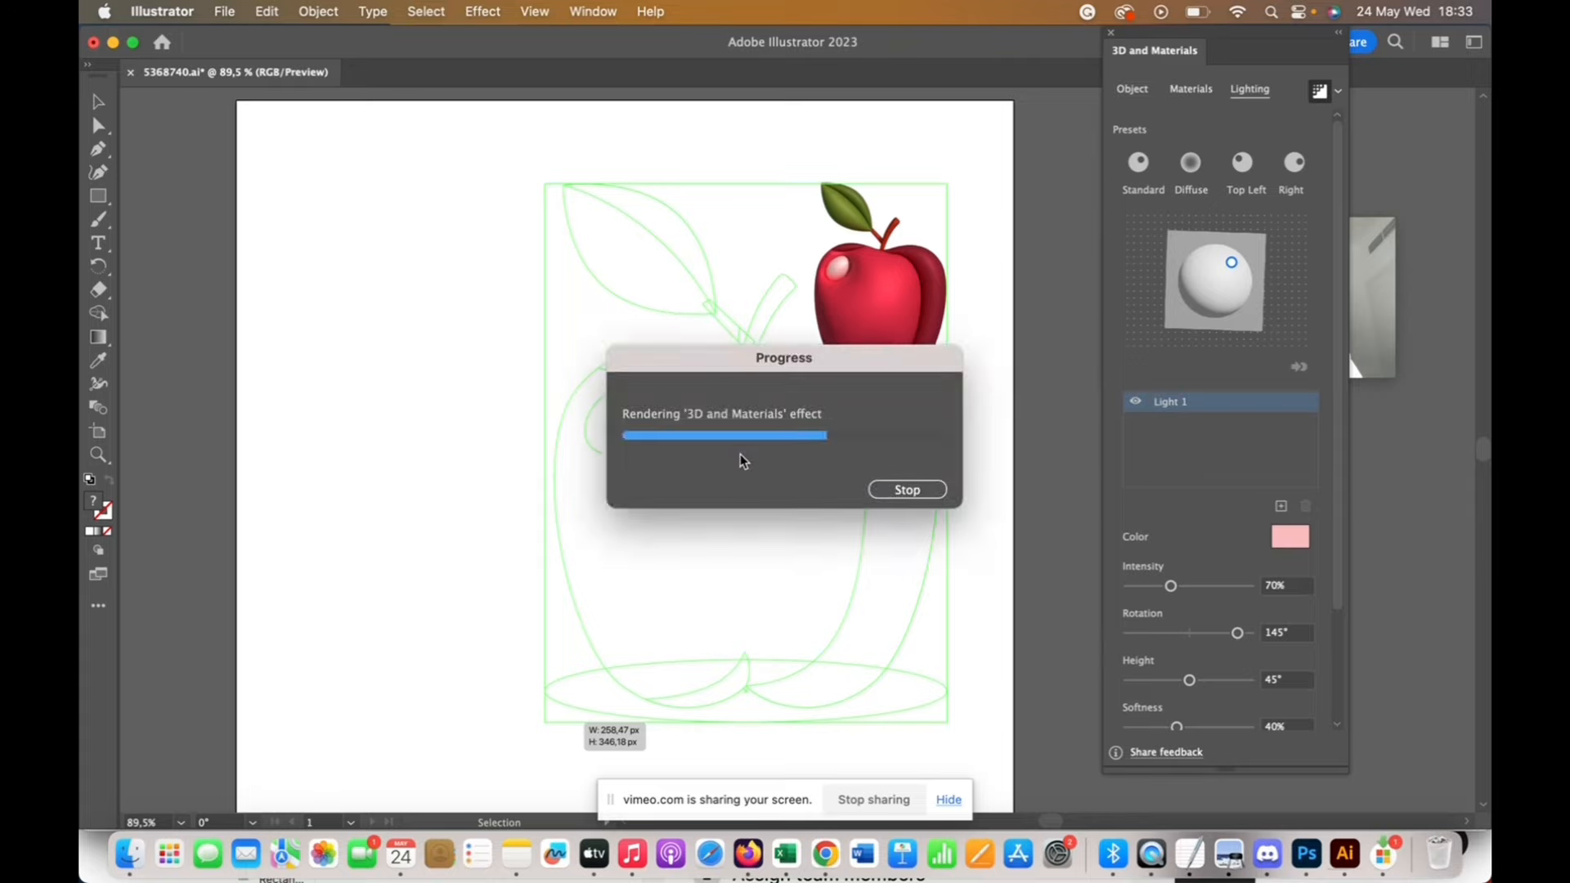
left_click_drag(599, 446, 749, 440)
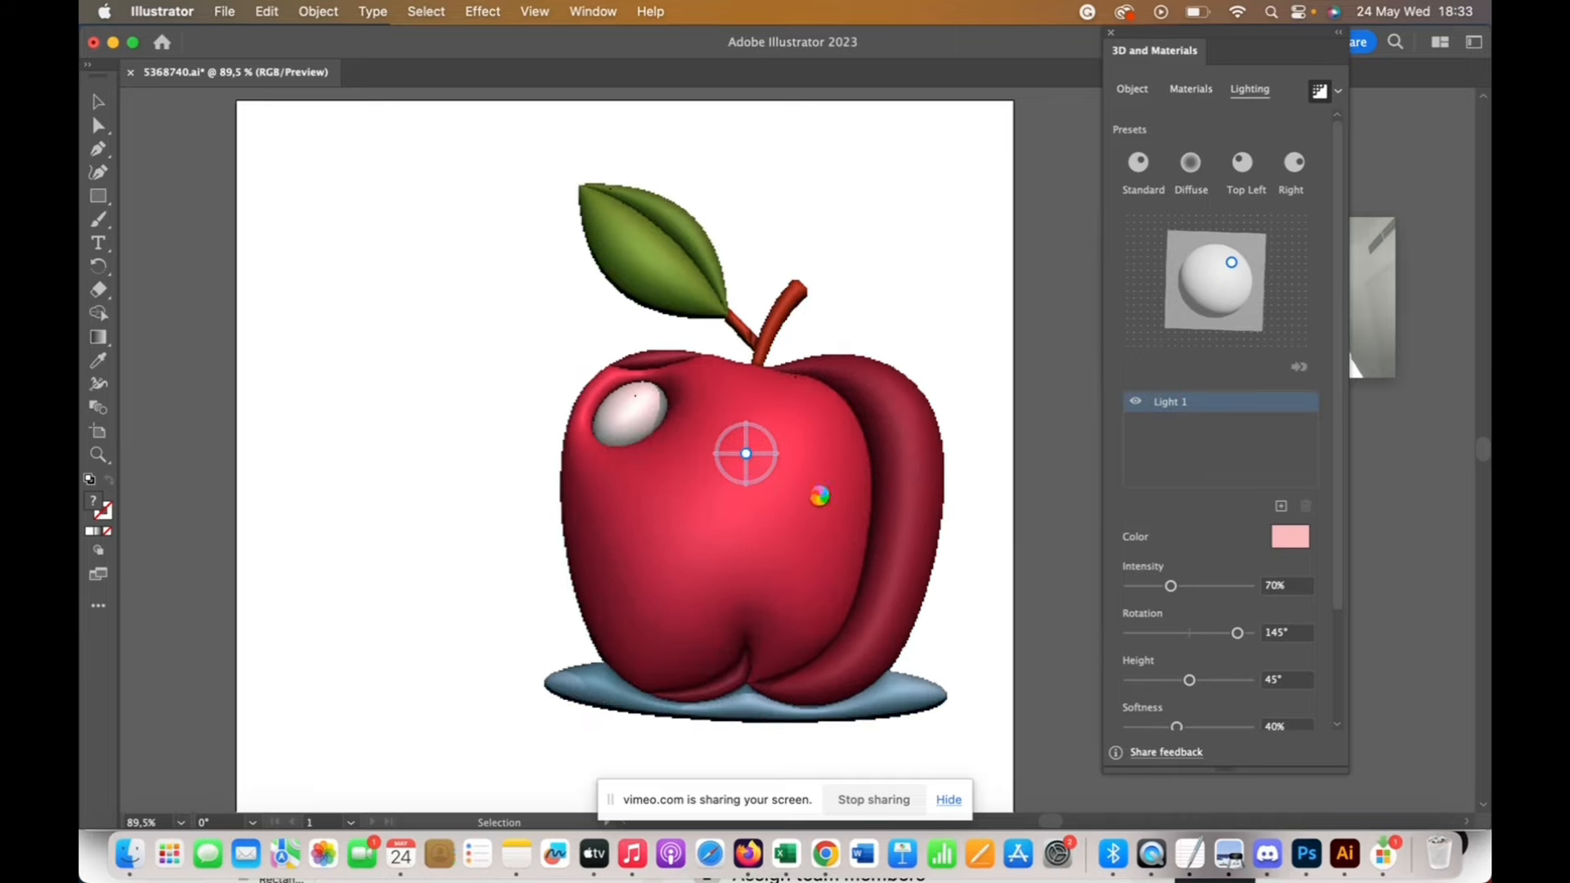
Review the file formats offered by Save As and cancel without saving
left_click(223, 11)
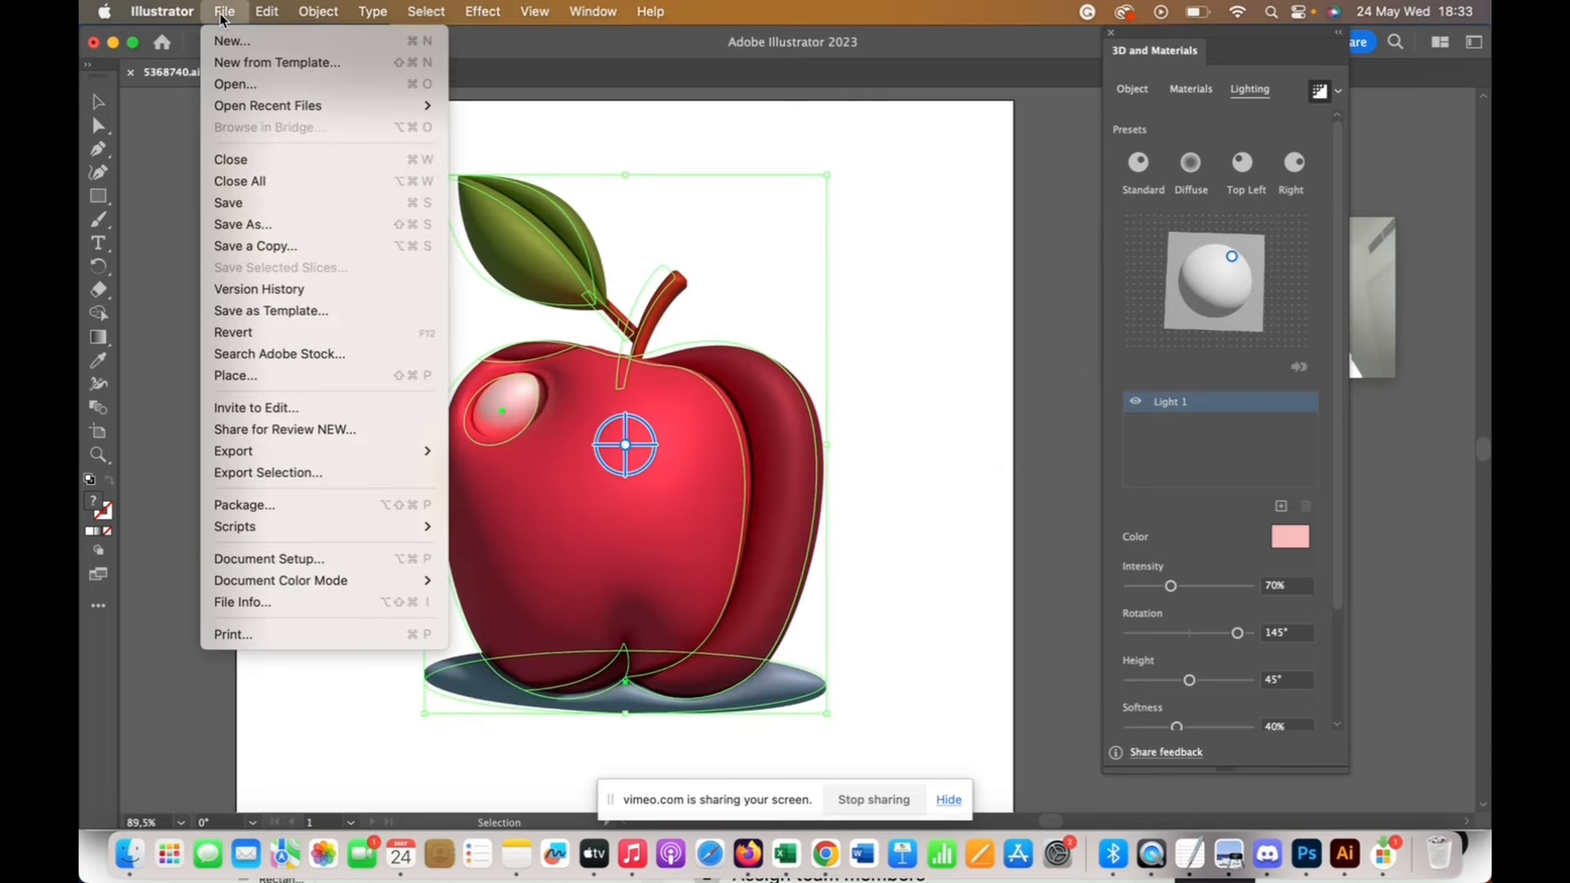
left_click(254, 226)
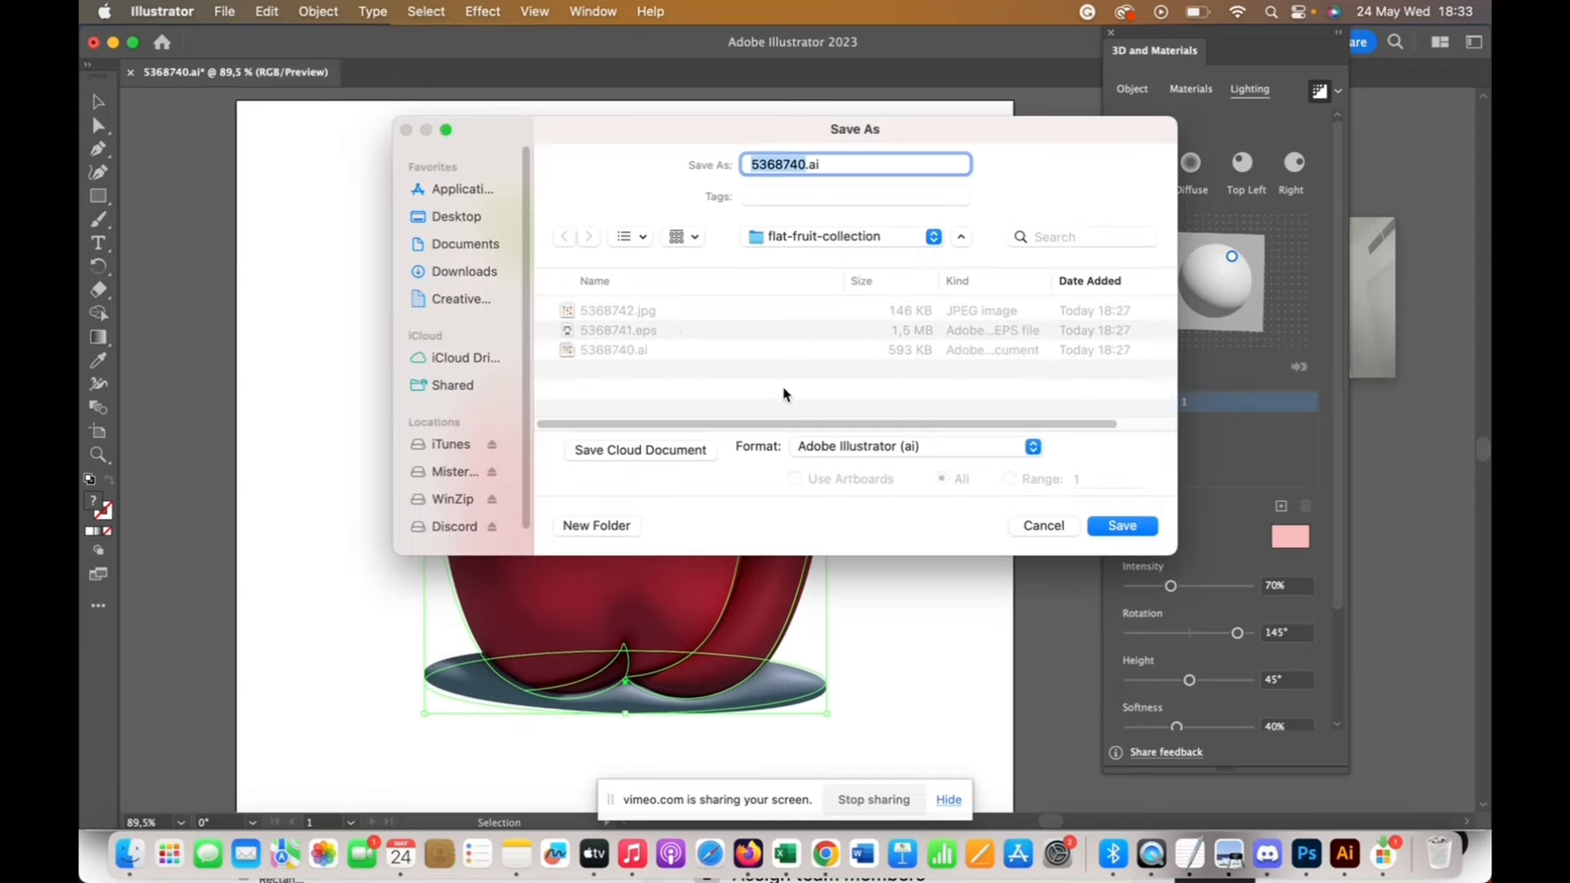
left_click(847, 445)
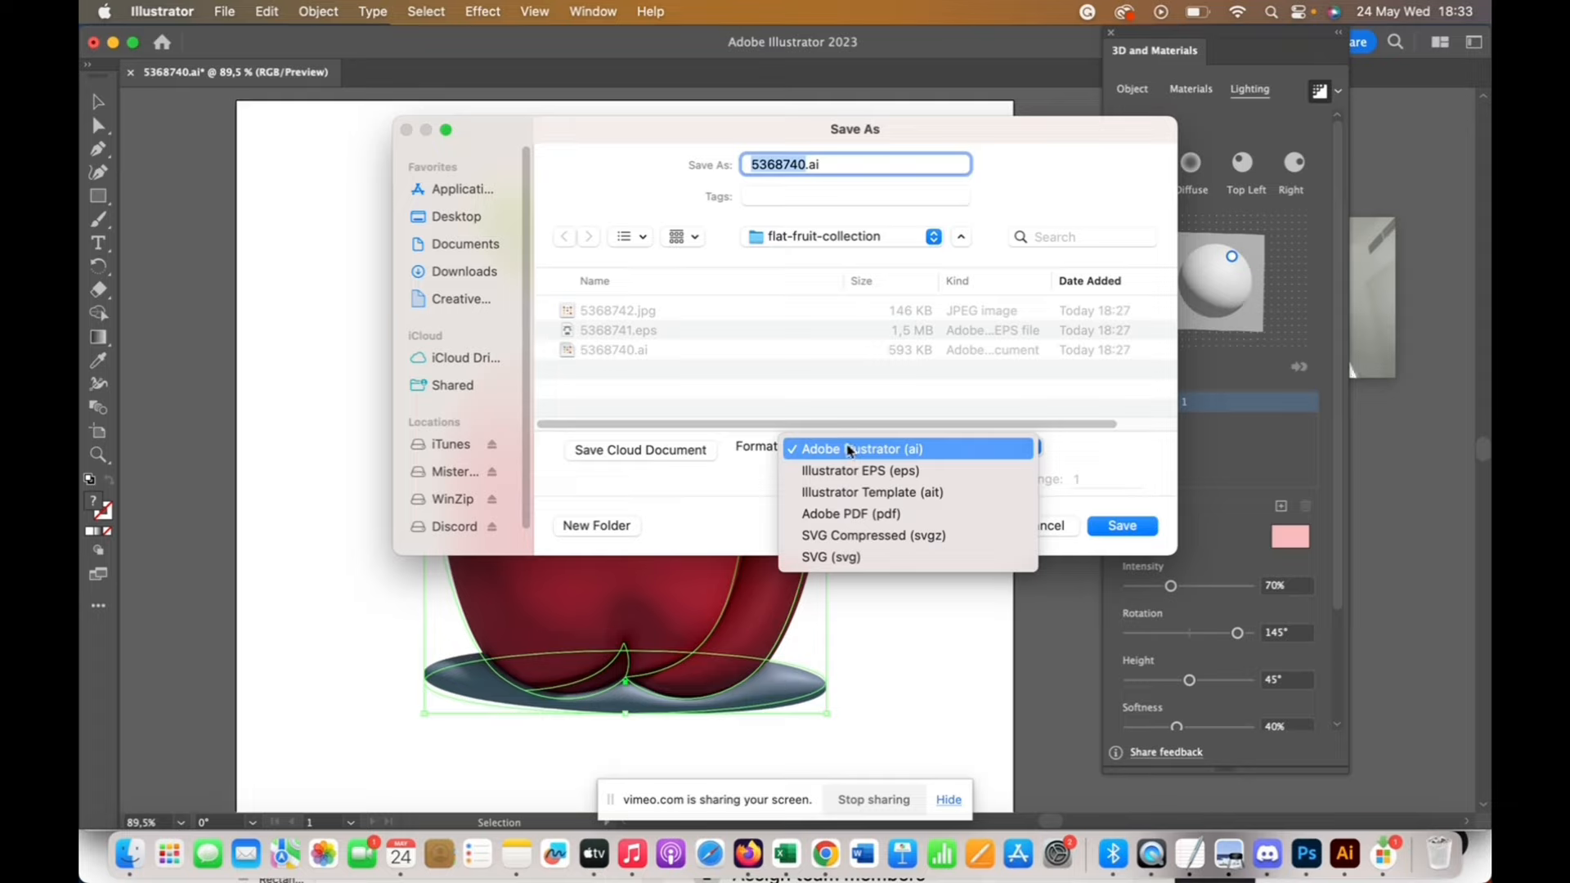
left_click(737, 479)
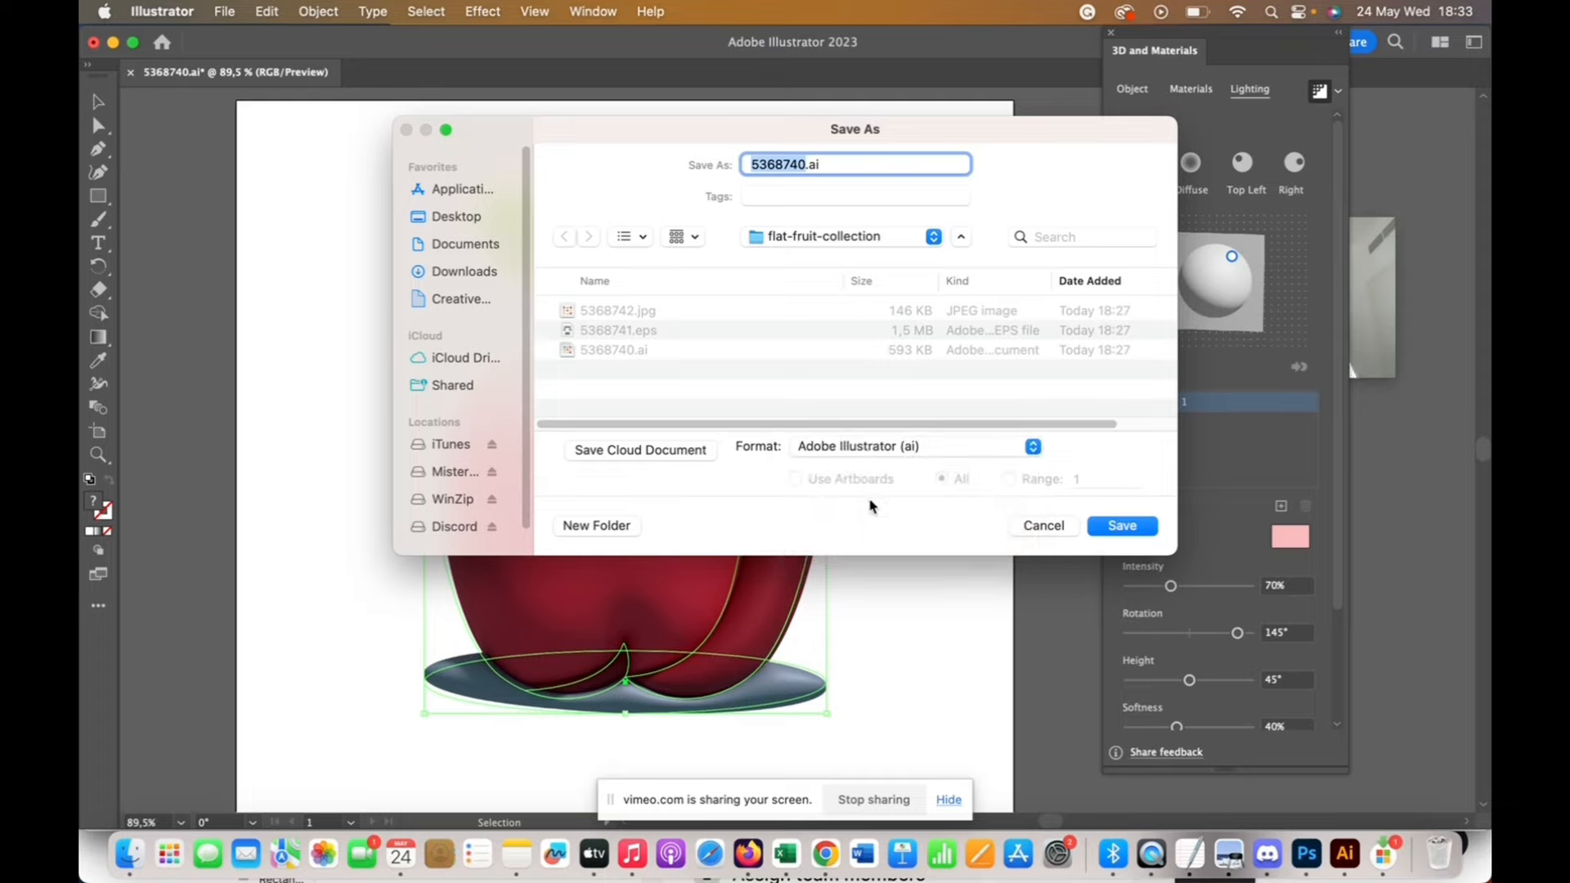
left_click(1060, 528)
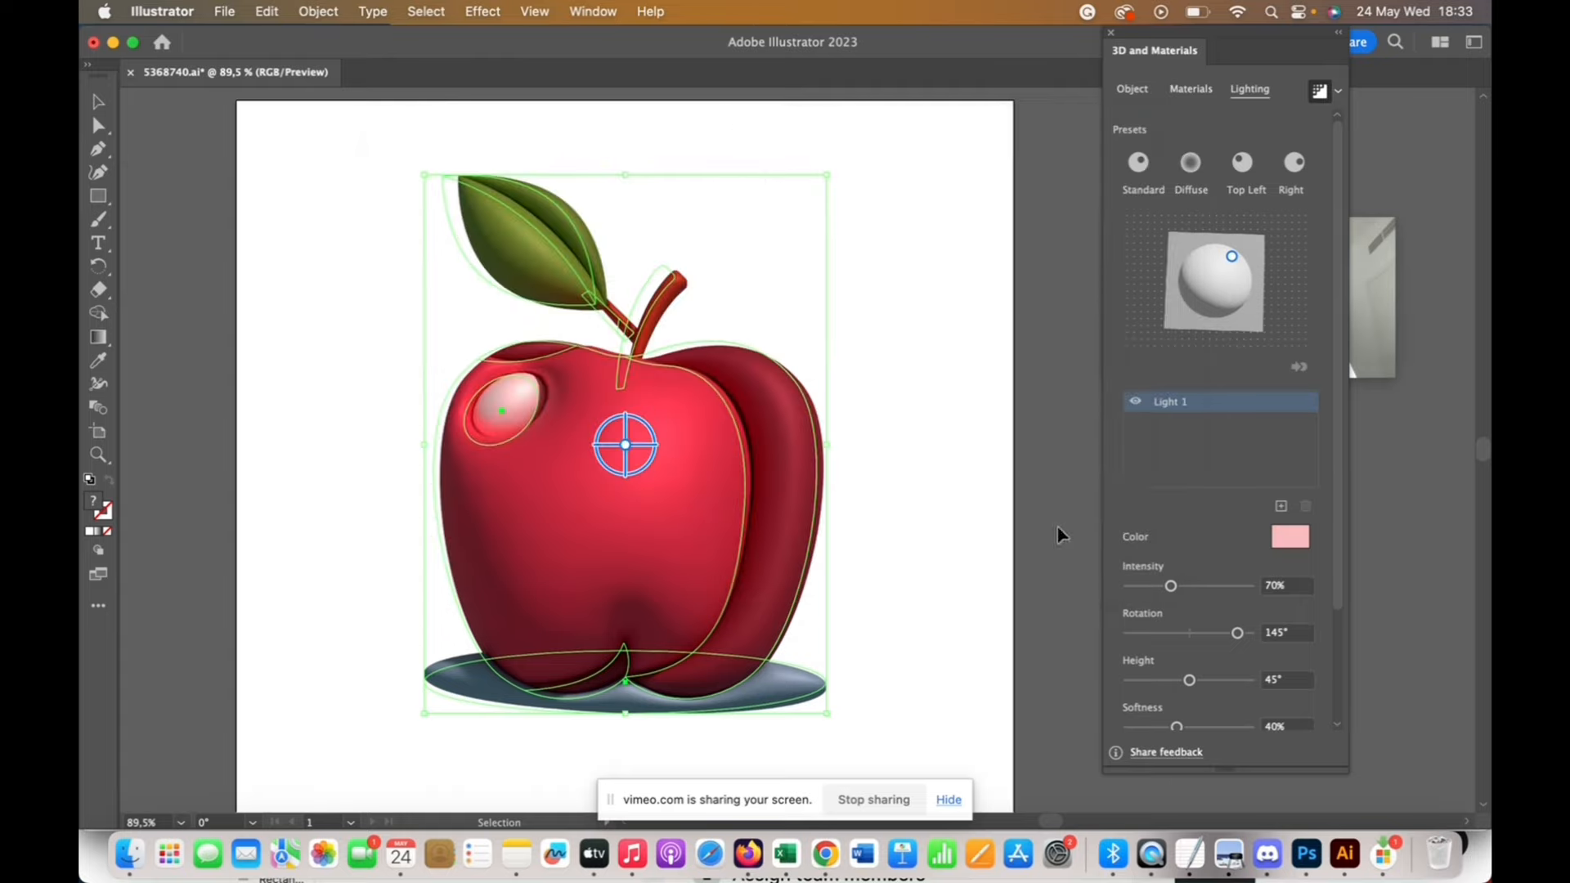
Export the artwork in PNG format under the name "elma 3d vektor" in the flat-fruit-collection folder
left_click(224, 12)
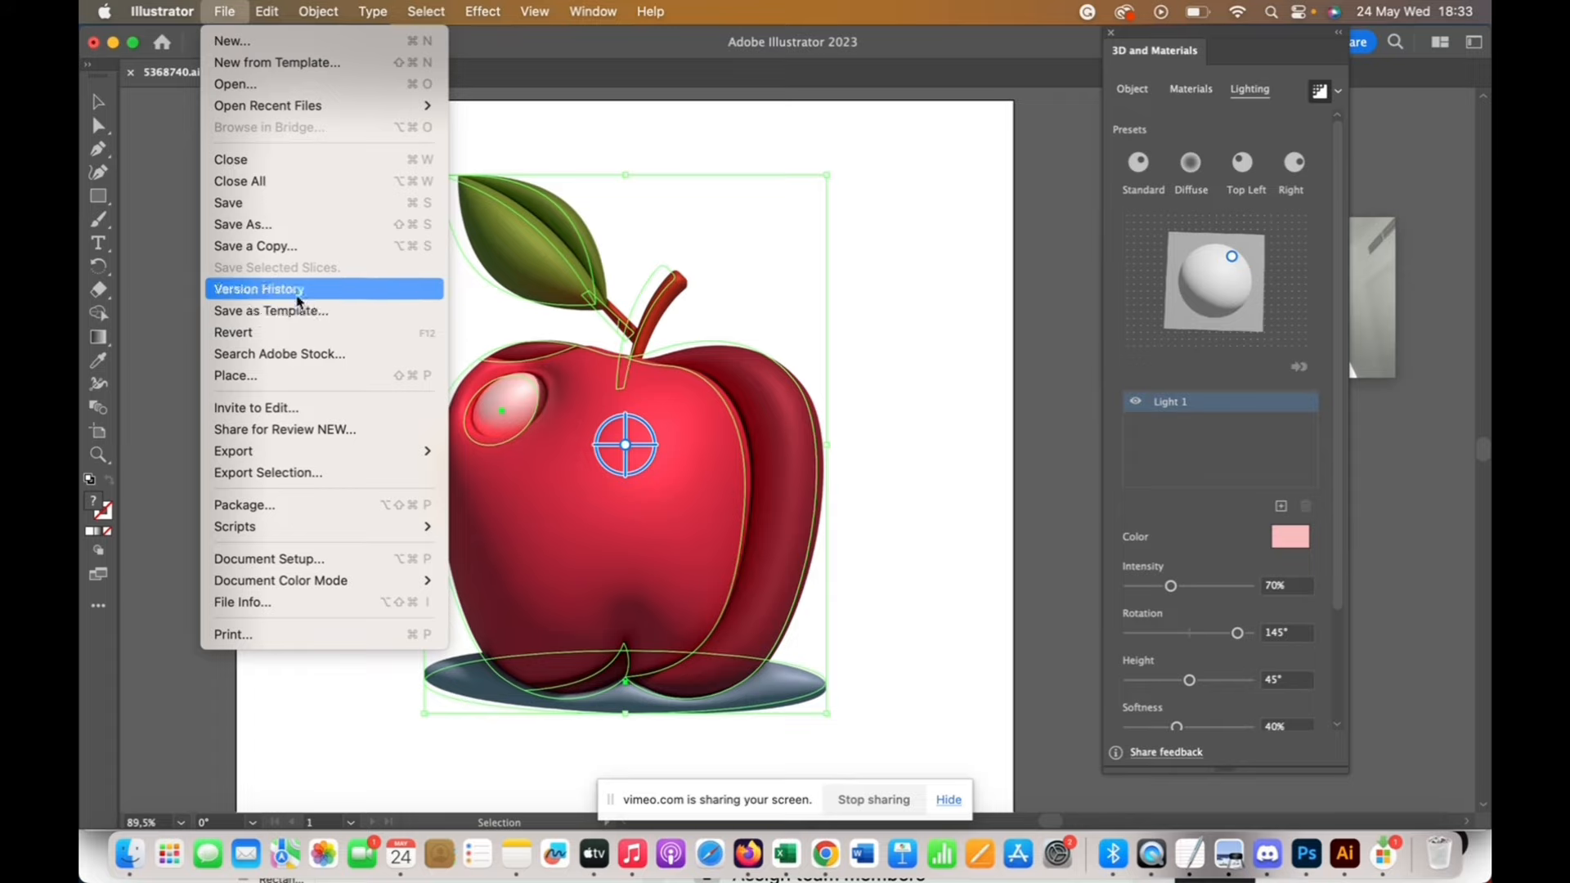
mouse_move(329, 452)
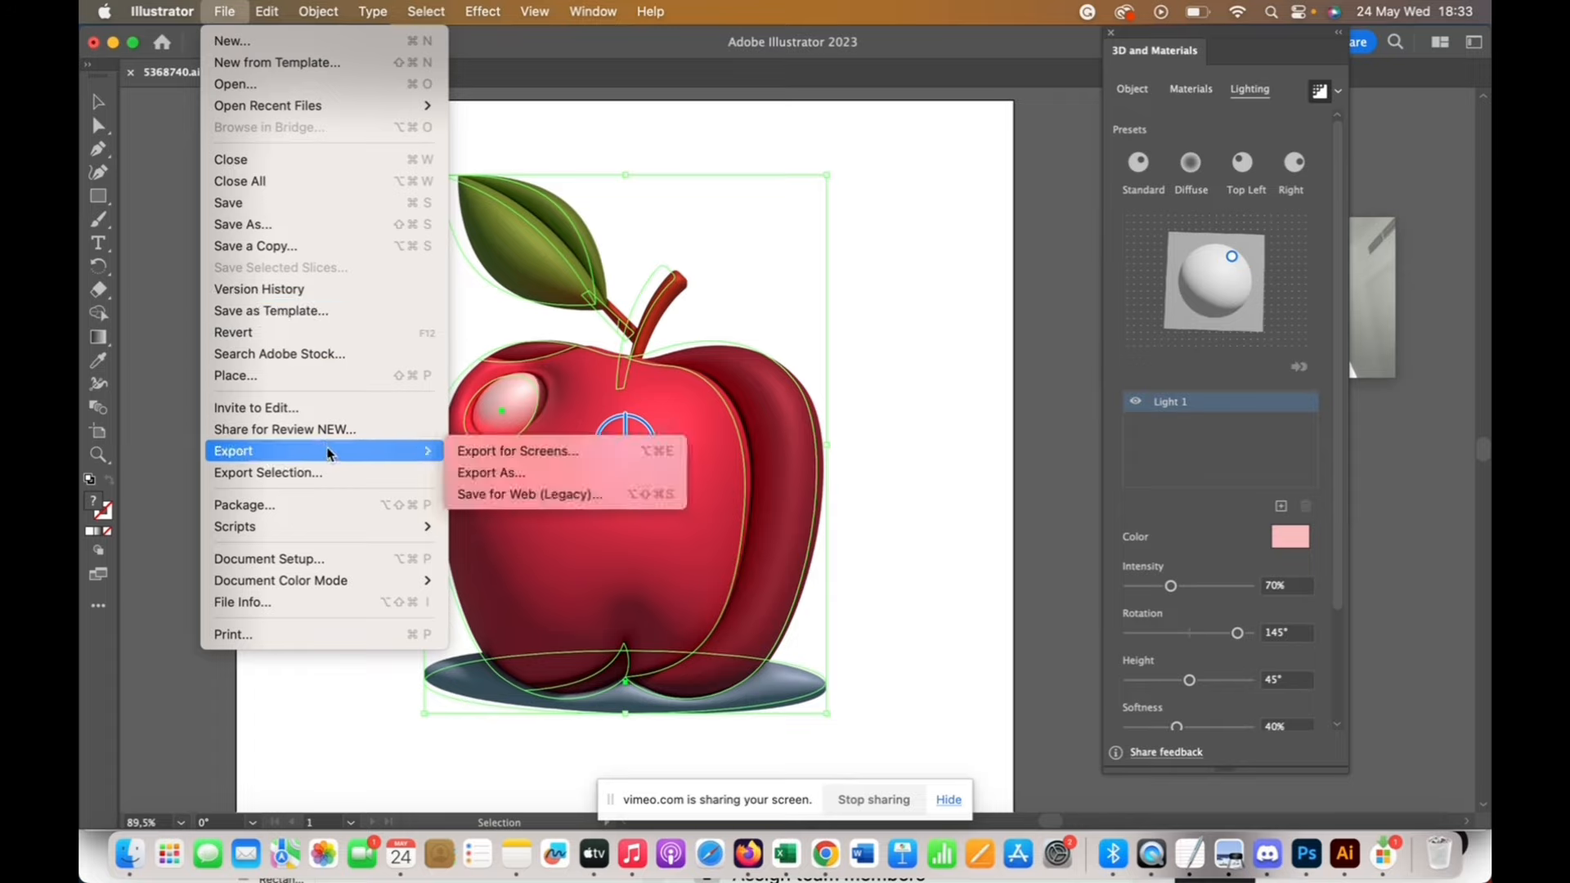
left_click(517, 475)
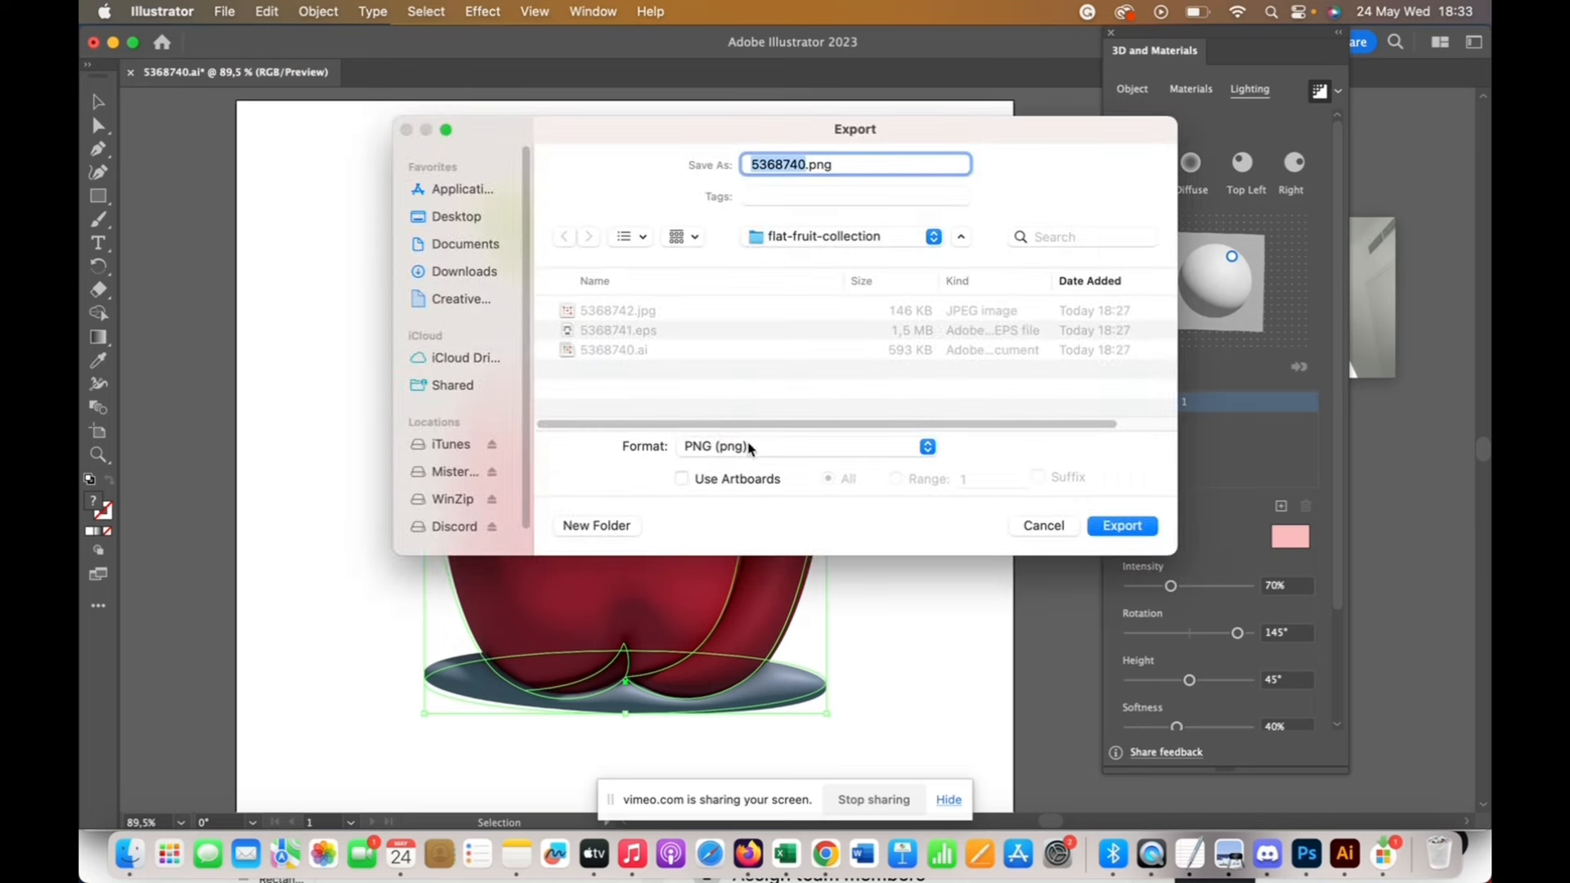
left_click(749, 447)
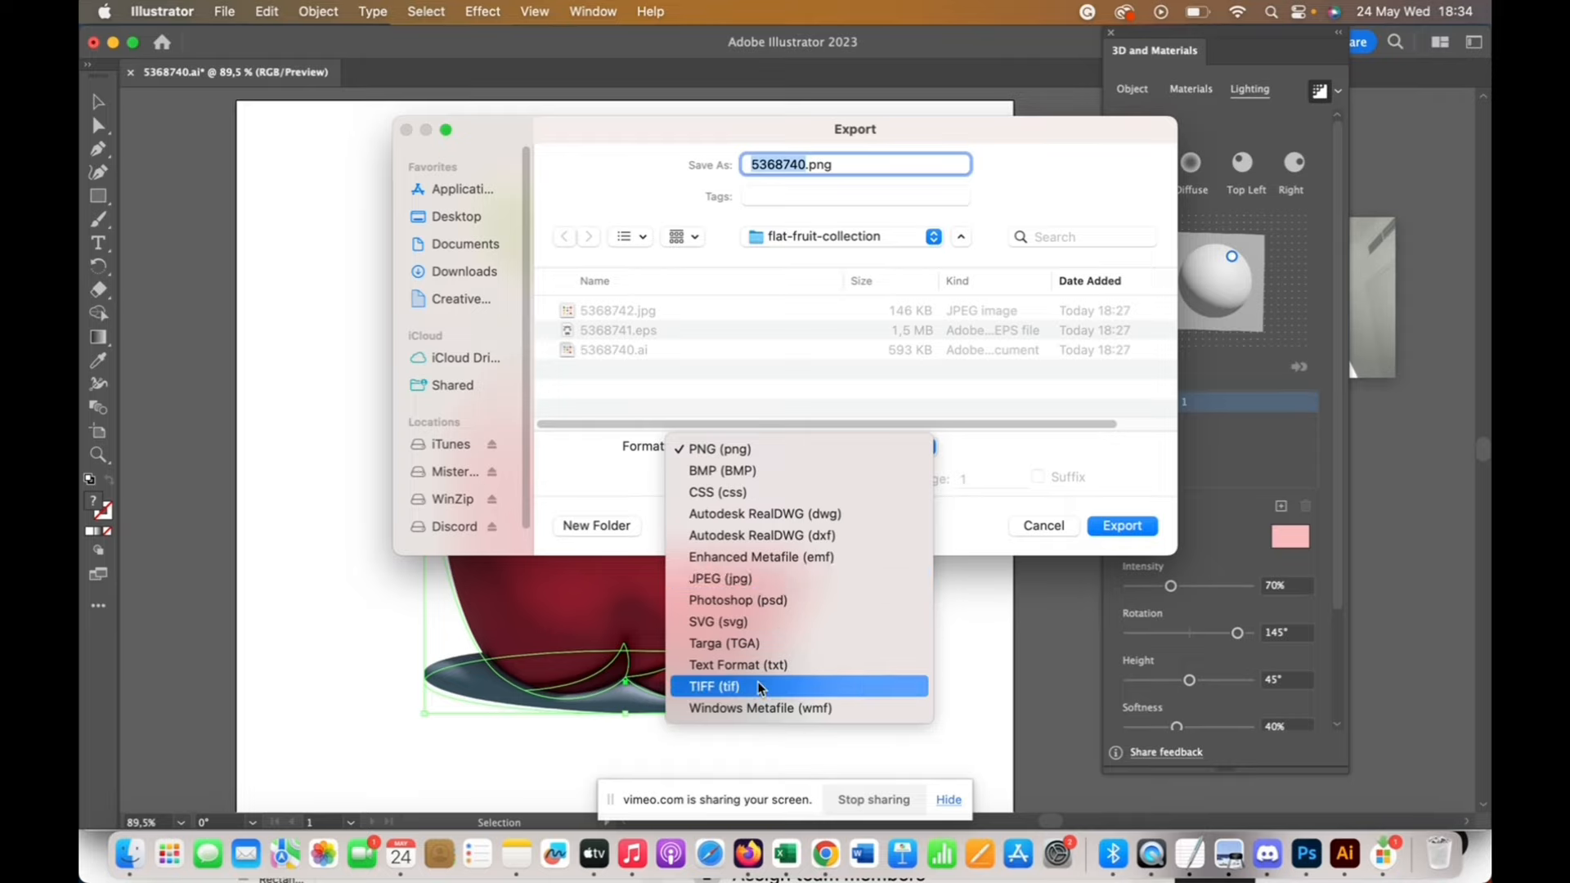
left_click(750, 452)
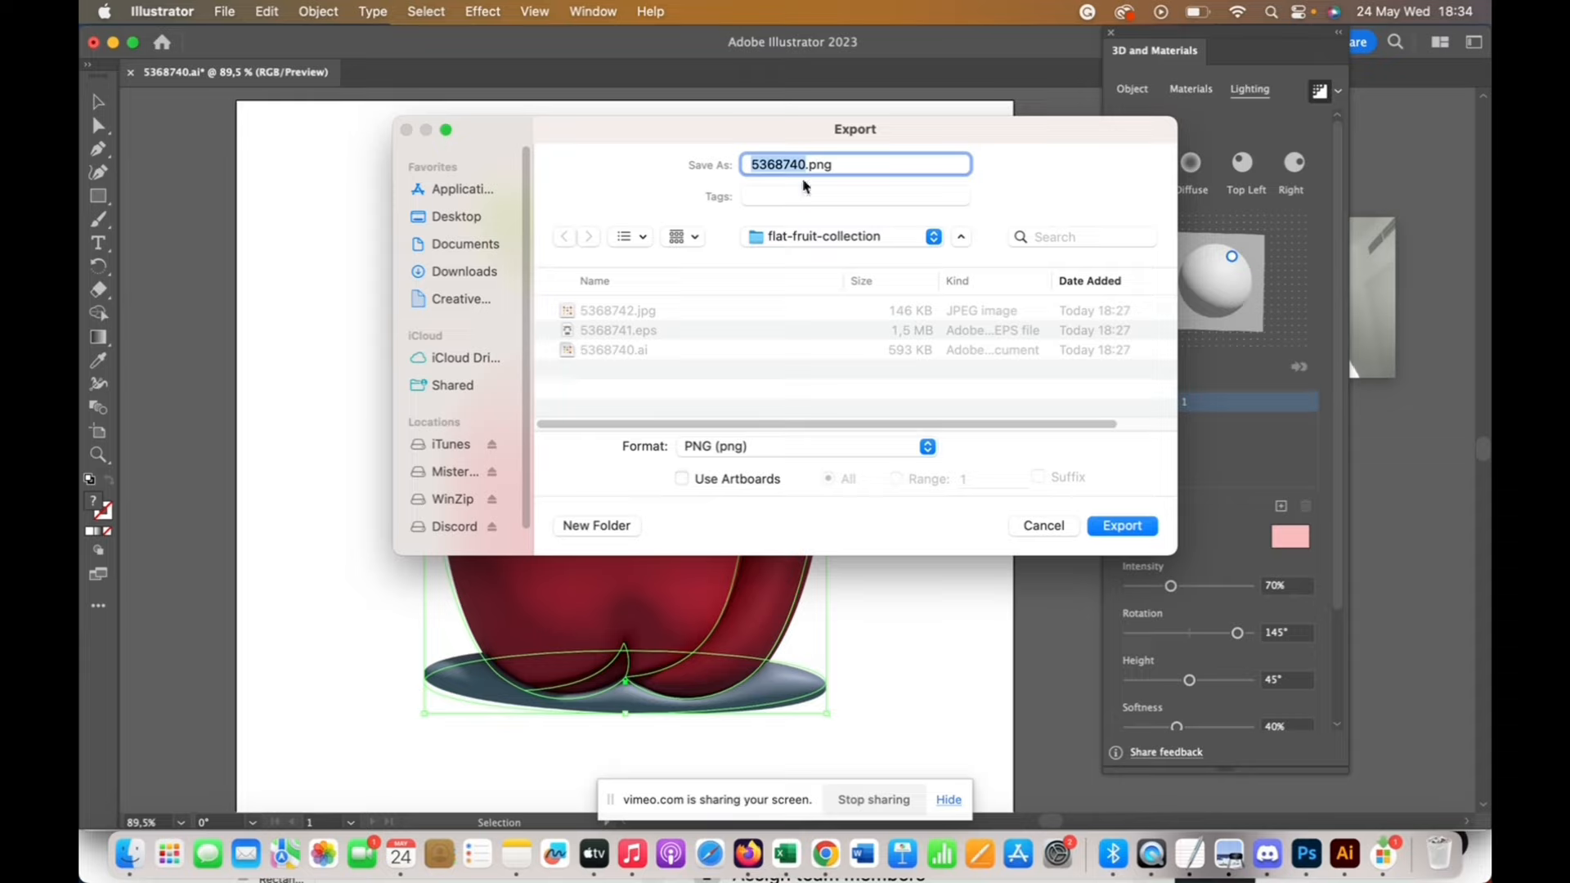
type("elma 3d vektor")
left_click(1122, 526)
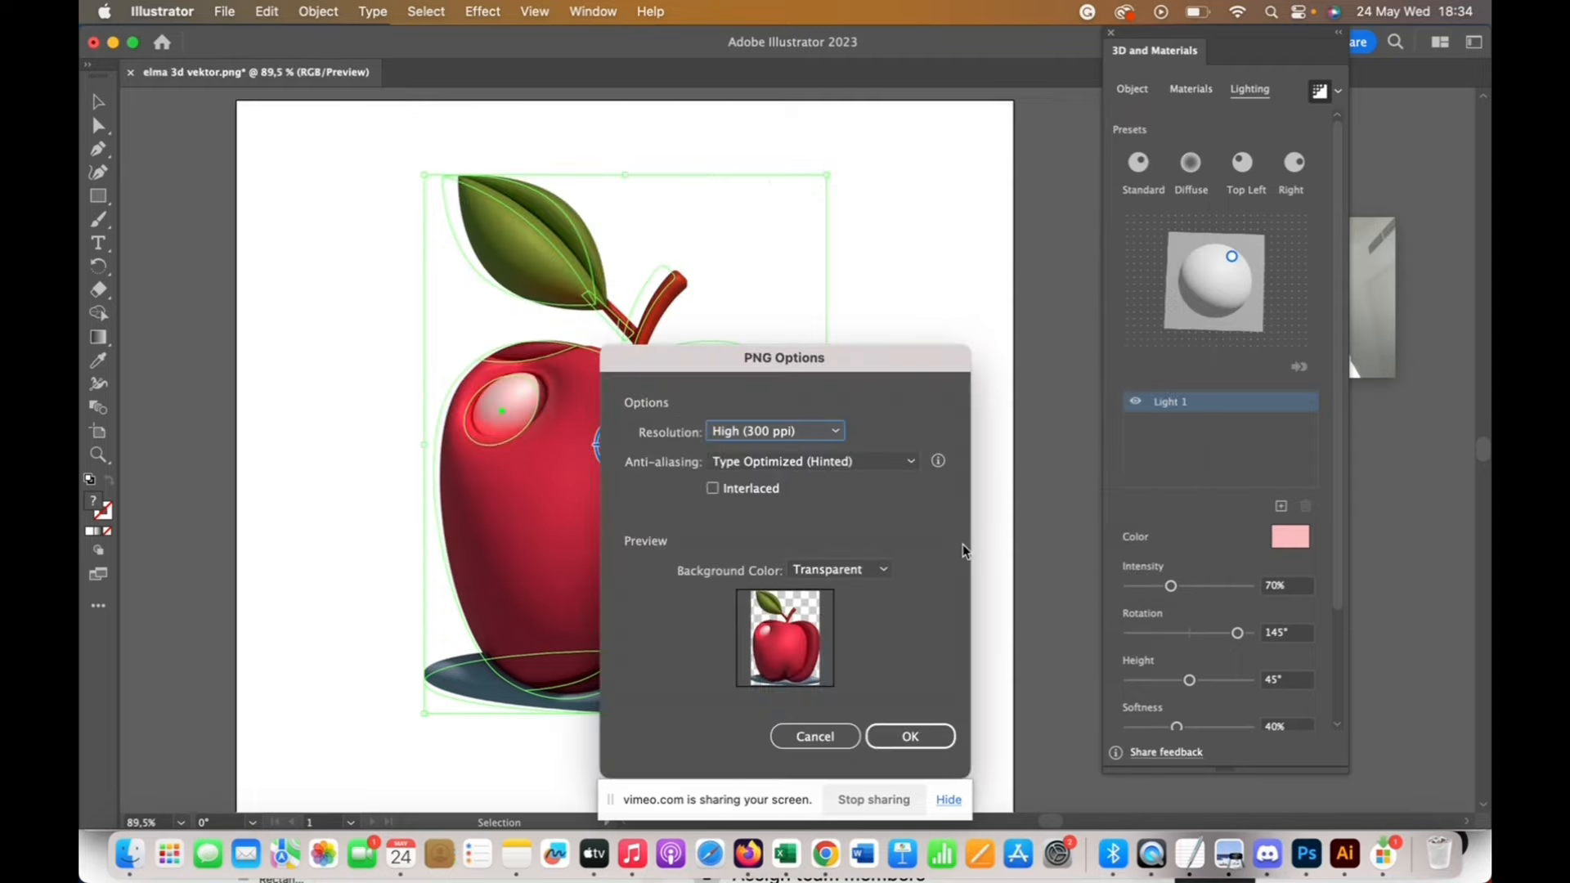
Finish the PNG export at High (300 ppi) resolution with a Transparent background, and deselect the apple
left_click(835, 432)
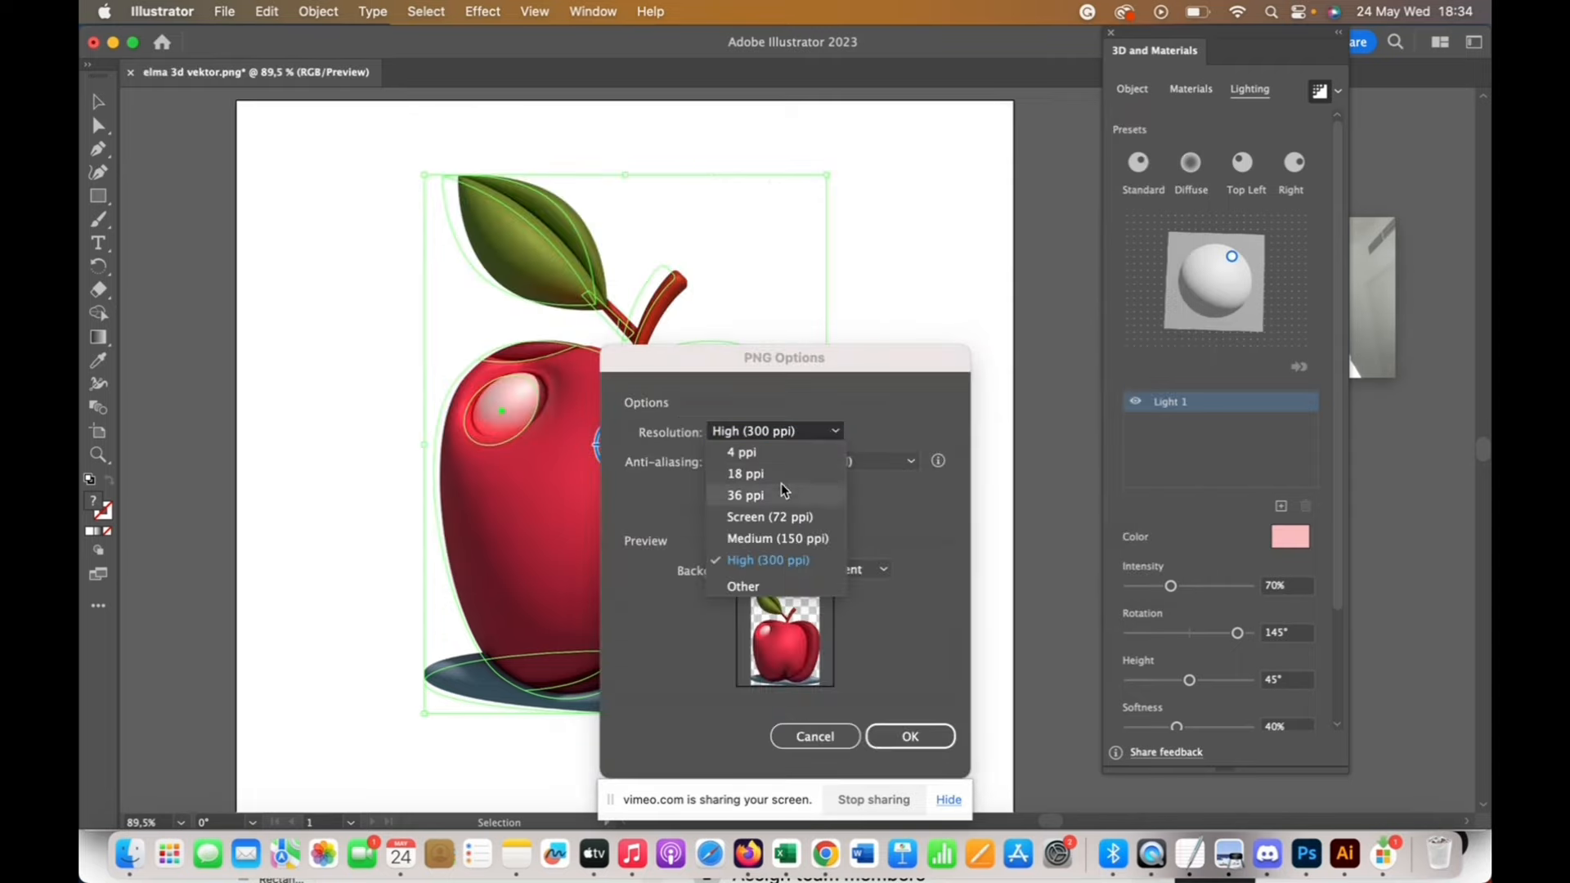
left_click(808, 563)
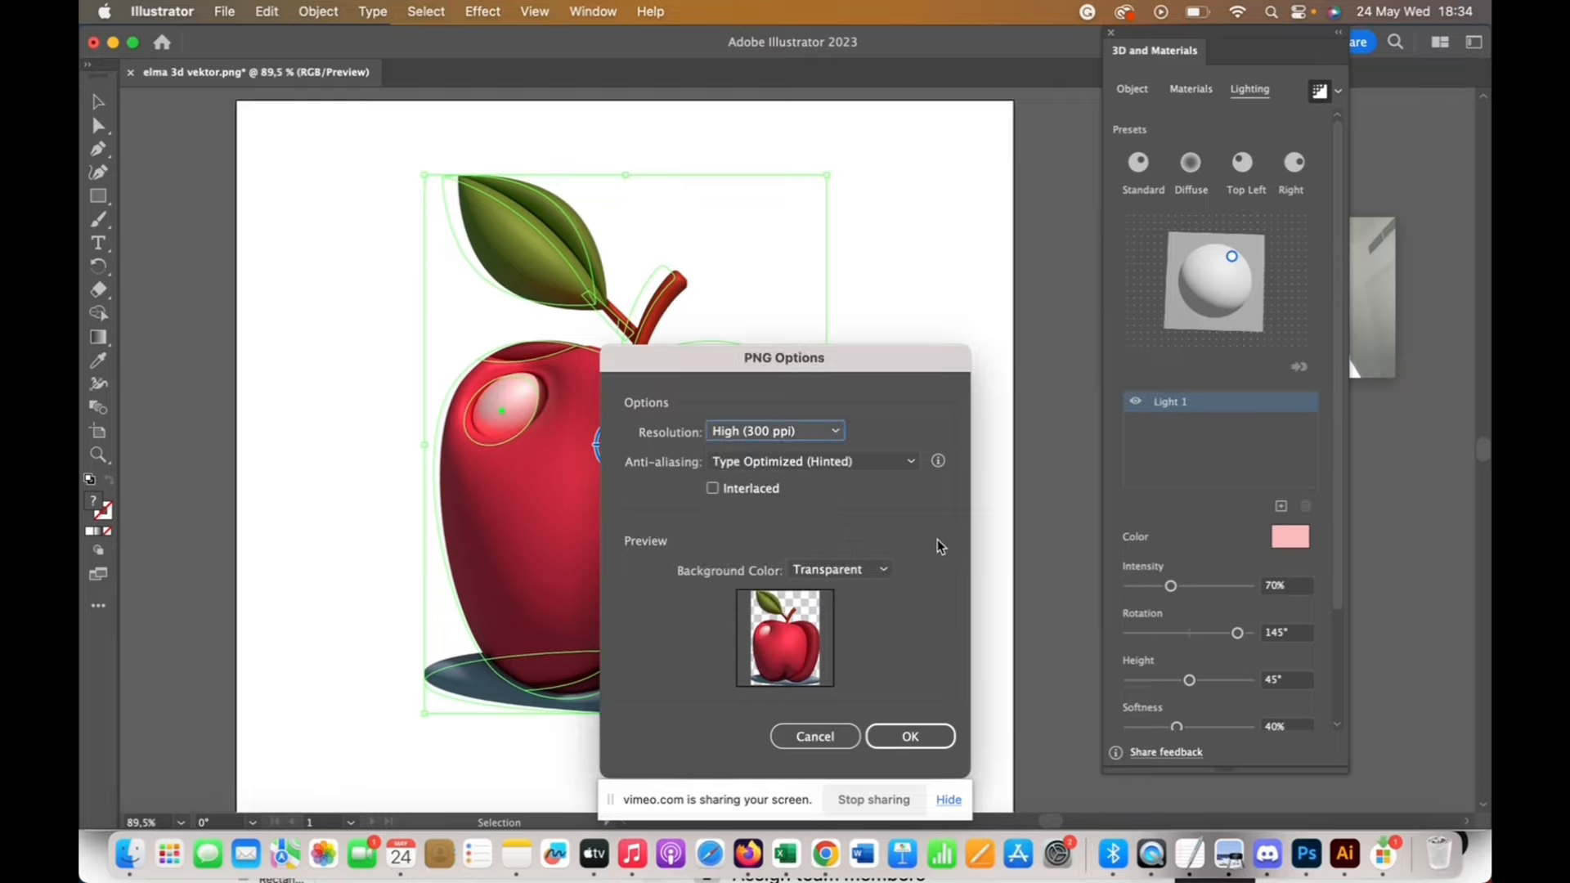
left_click(864, 572)
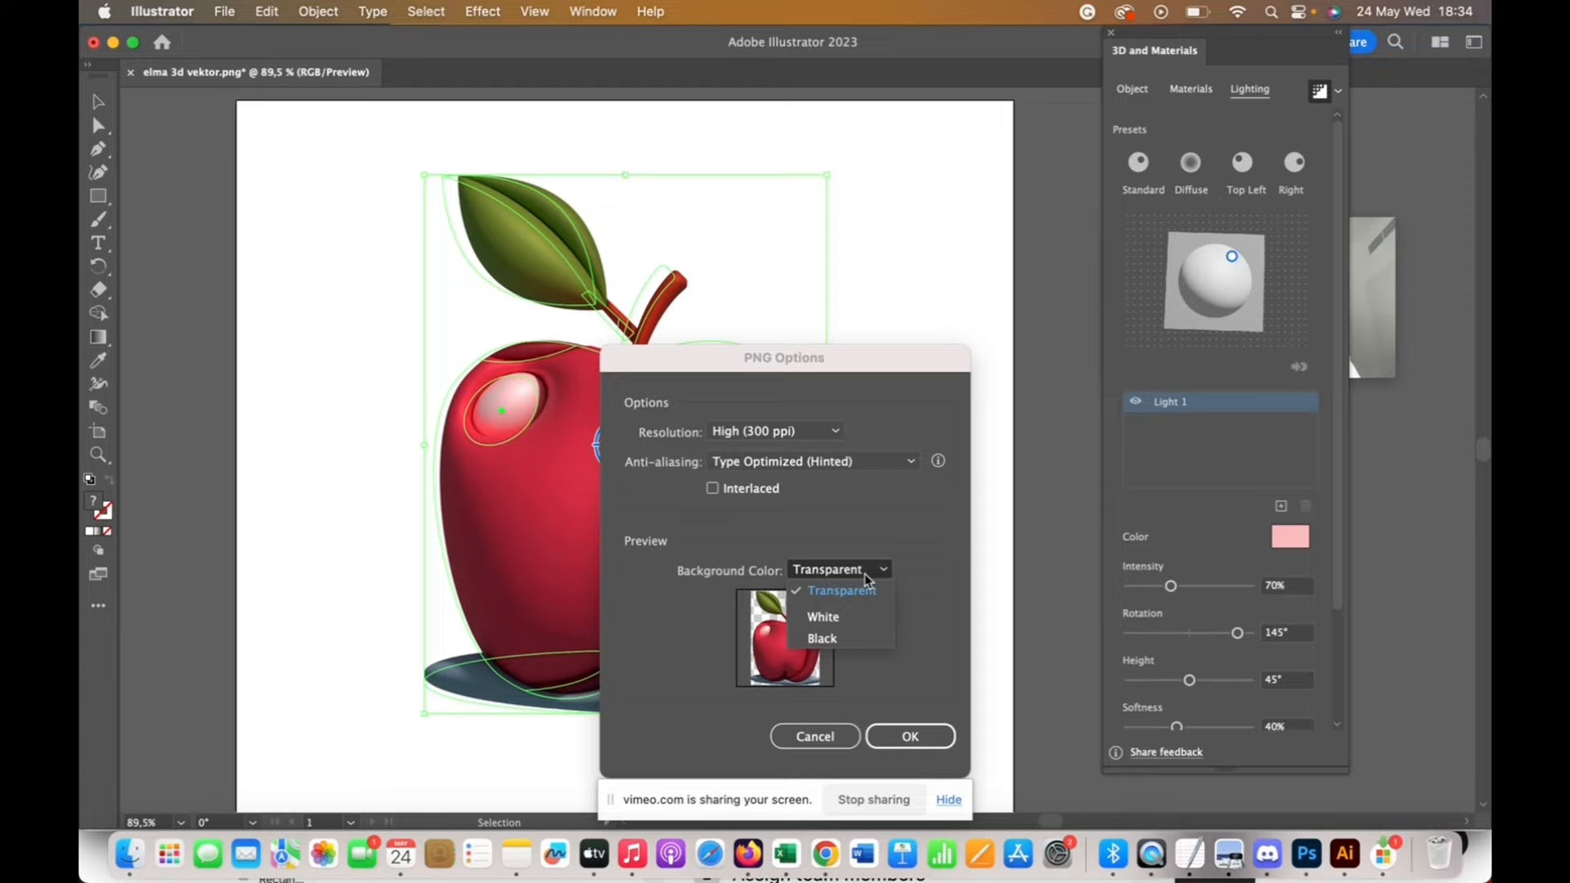
left_click(913, 733)
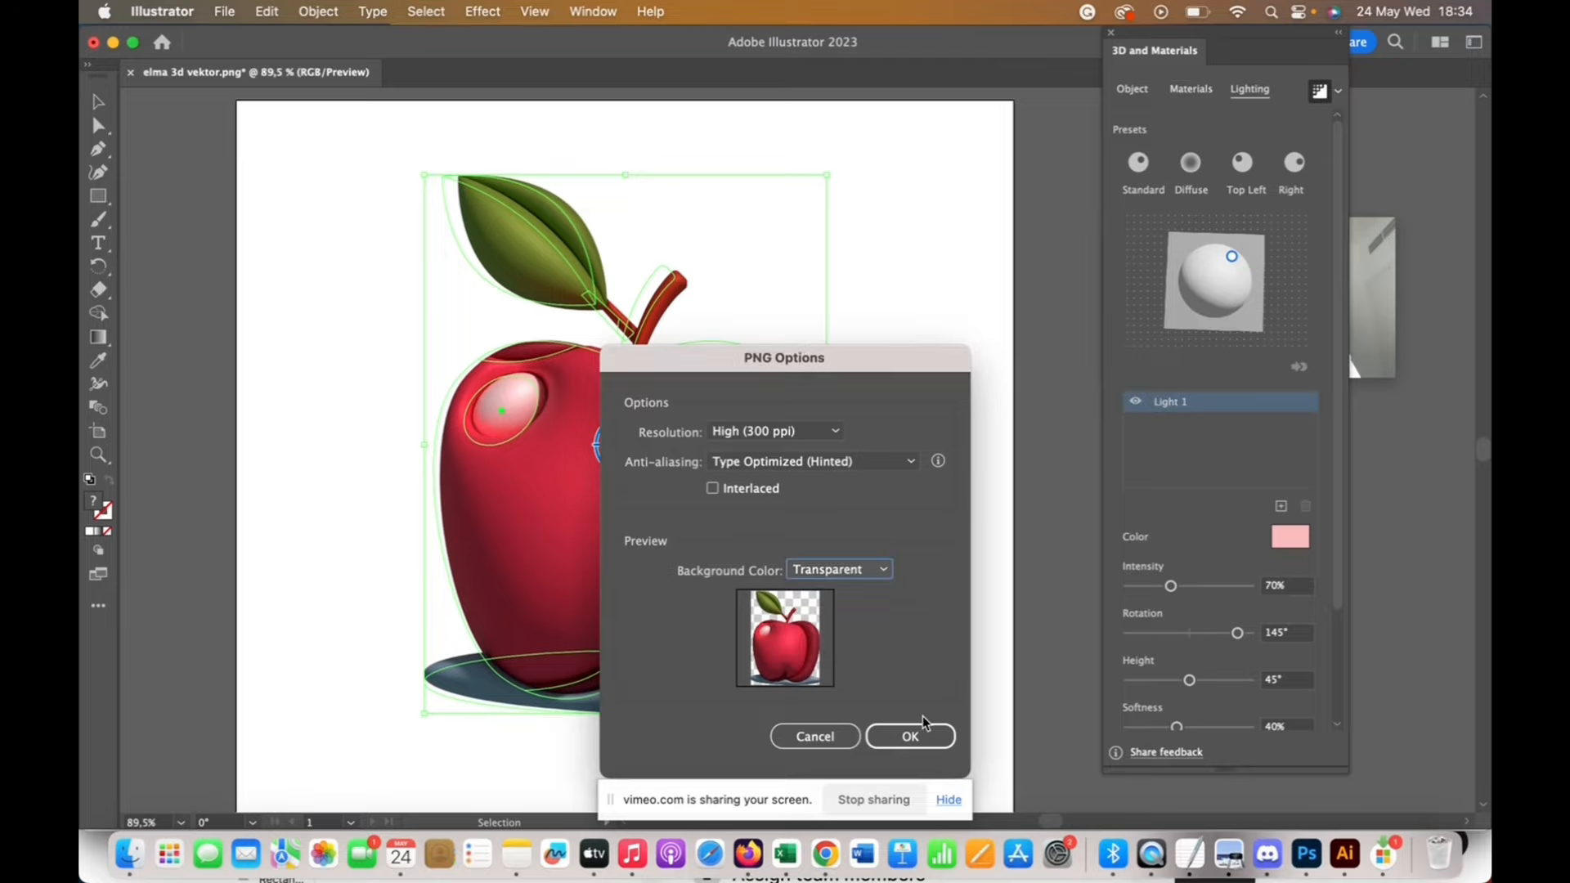
left_click(923, 730)
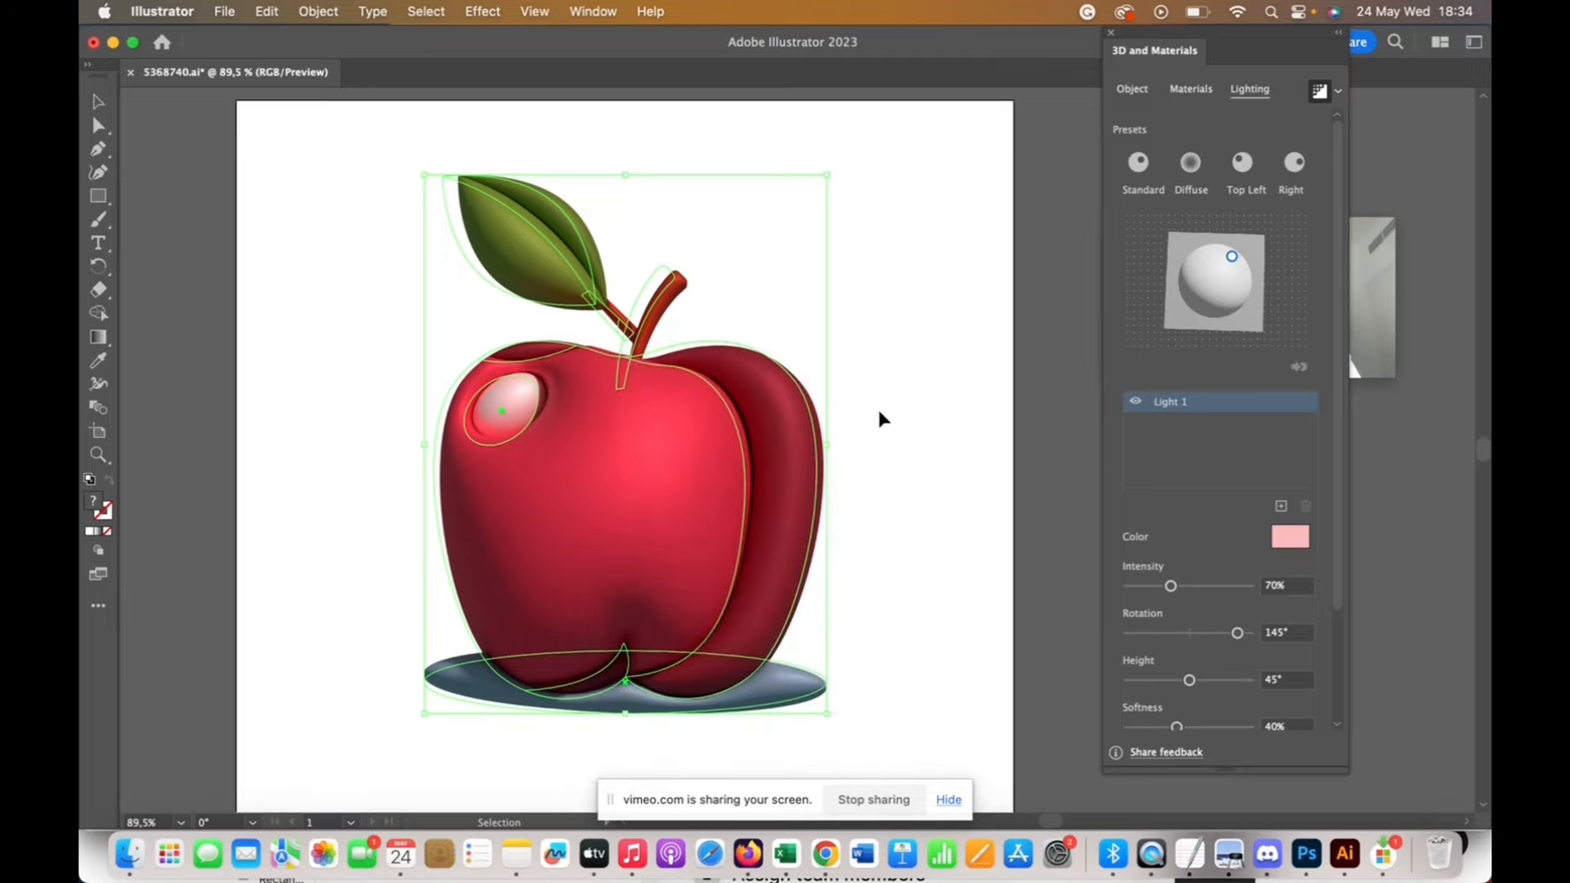
left_click(925, 443)
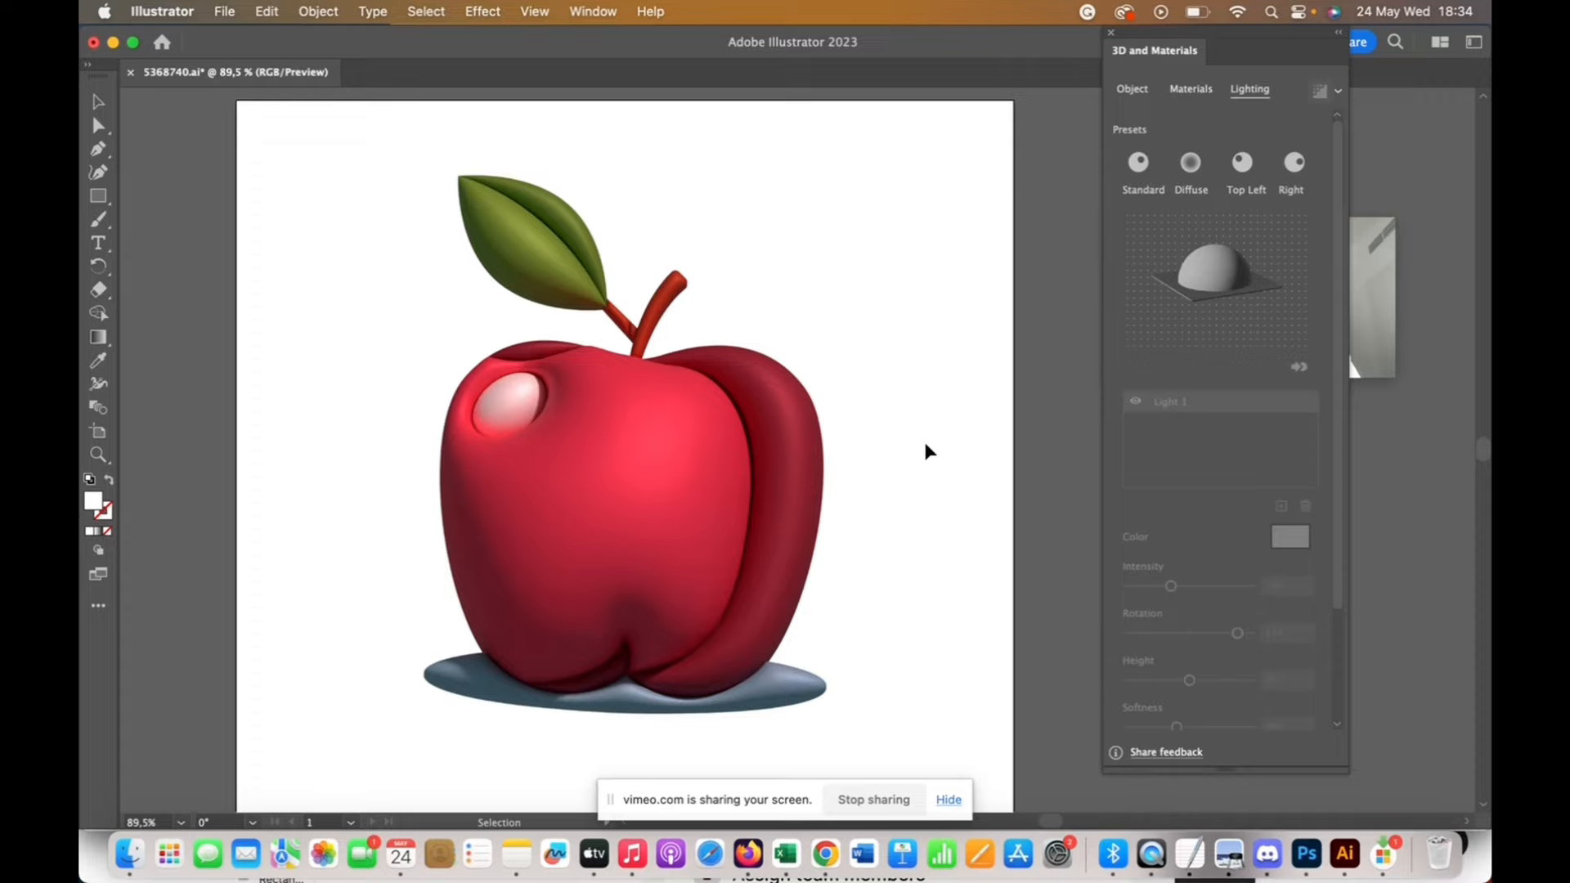